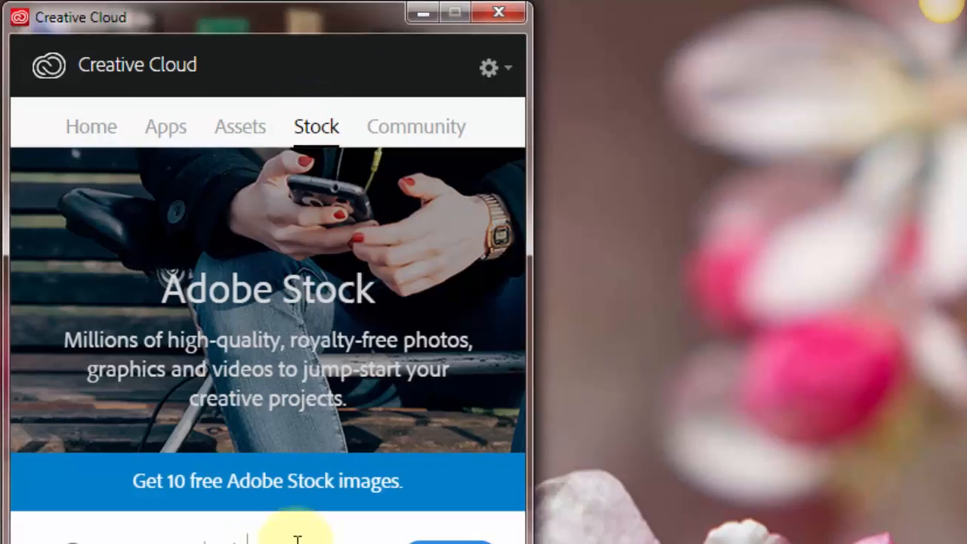
Step: Search Adobe Stock for "womens hair" and locate the licensed photo of the smiling woman with curly hair
{"action": "left_click", "coordinate": [302, 541]}
{"action": "type", "text": "womens hair"}
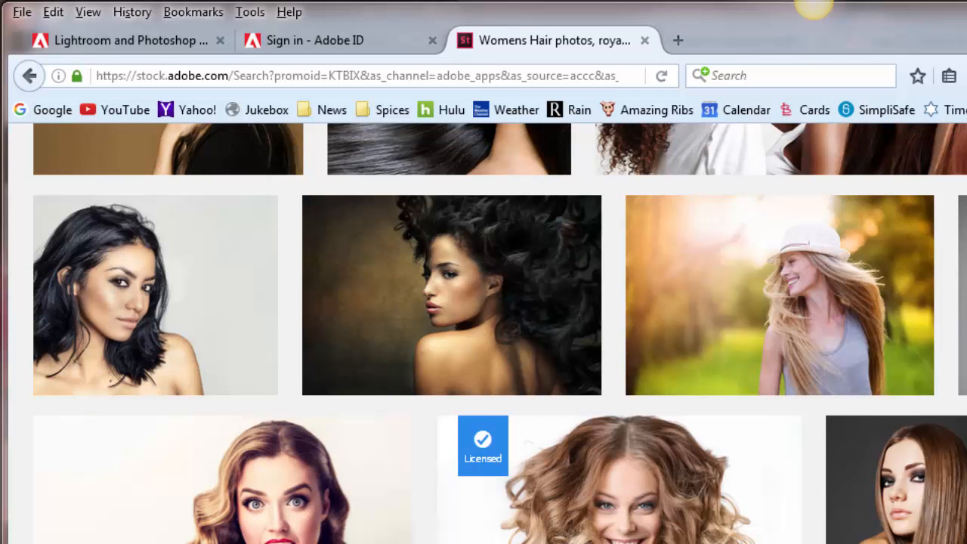
{"action": "scroll", "coordinate": [484, 332], "scroll_direction": "up", "scroll_amount": 6}
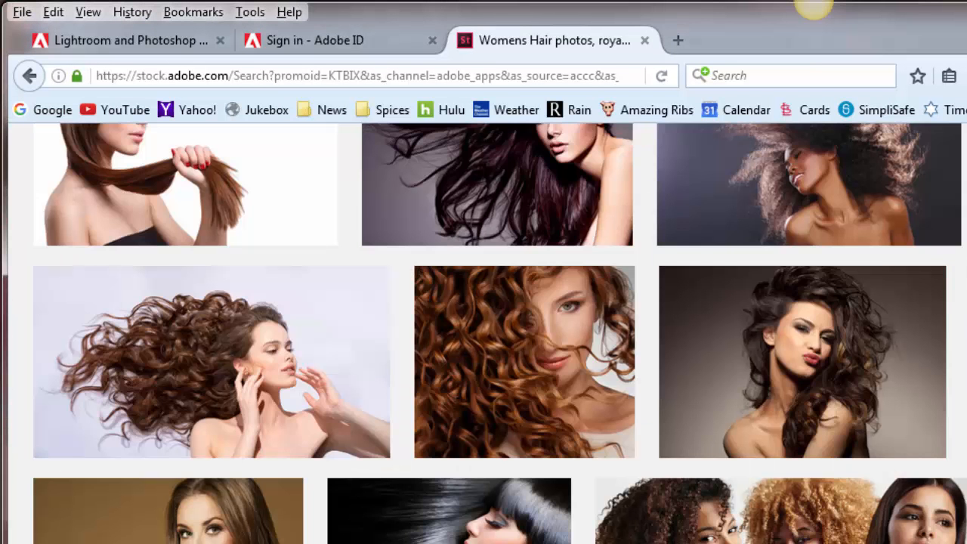
{"action": "scroll", "coordinate": [500, 332], "scroll_direction": "down", "scroll_amount": 6}
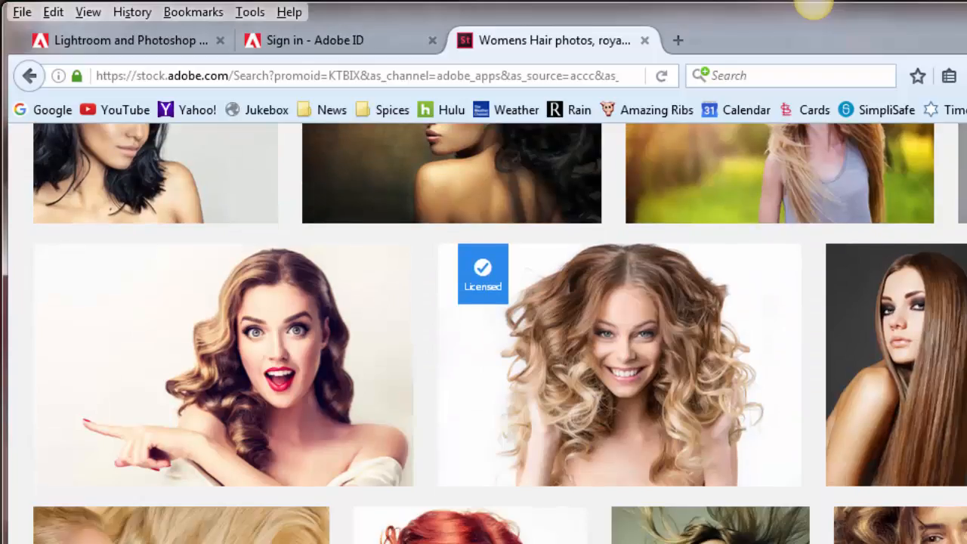
{"action": "scroll", "coordinate": [500, 332], "scroll_direction": "down", "scroll_amount": 1}
{"action": "mouse_move", "coordinate": [552, 438]}
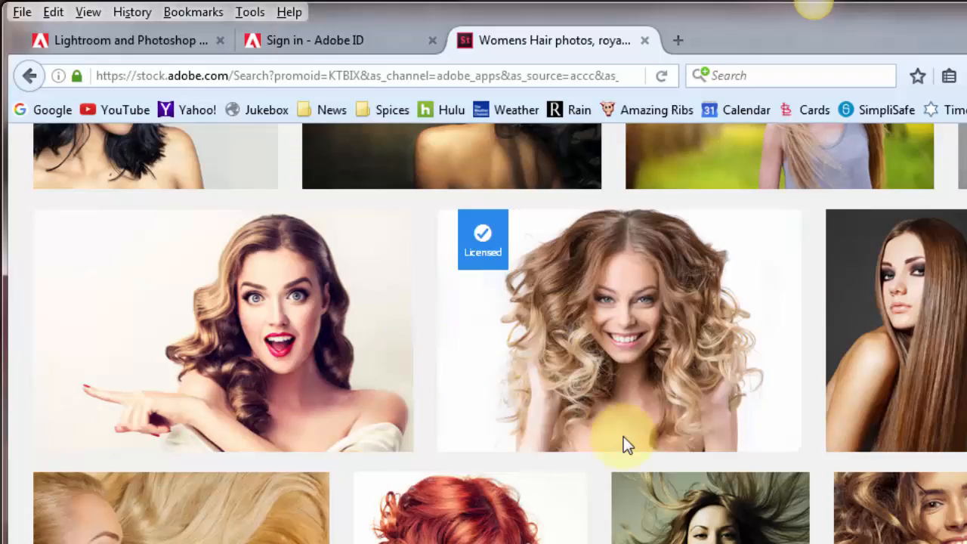
{"action": "mouse_move", "coordinate": [503, 380]}
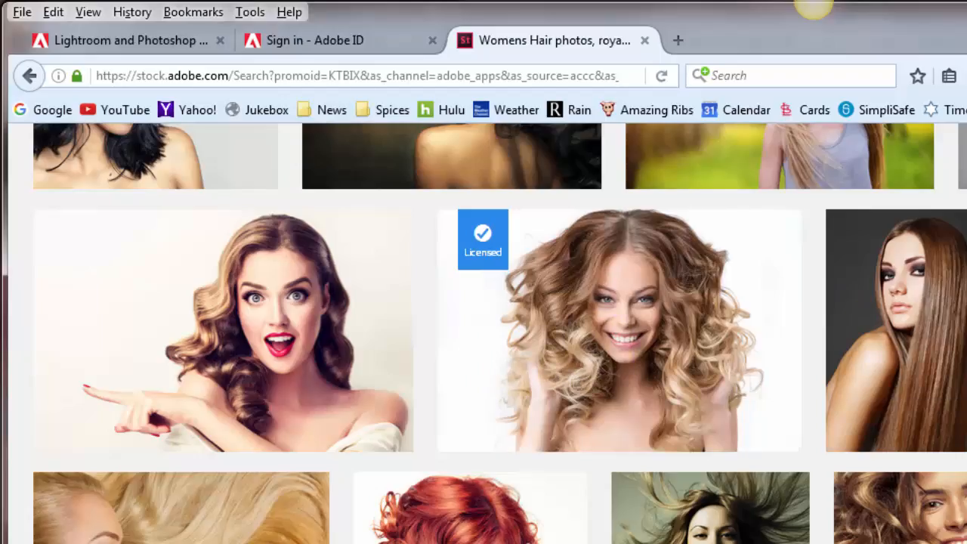
{"action": "mouse_move", "coordinate": [857, 349]}
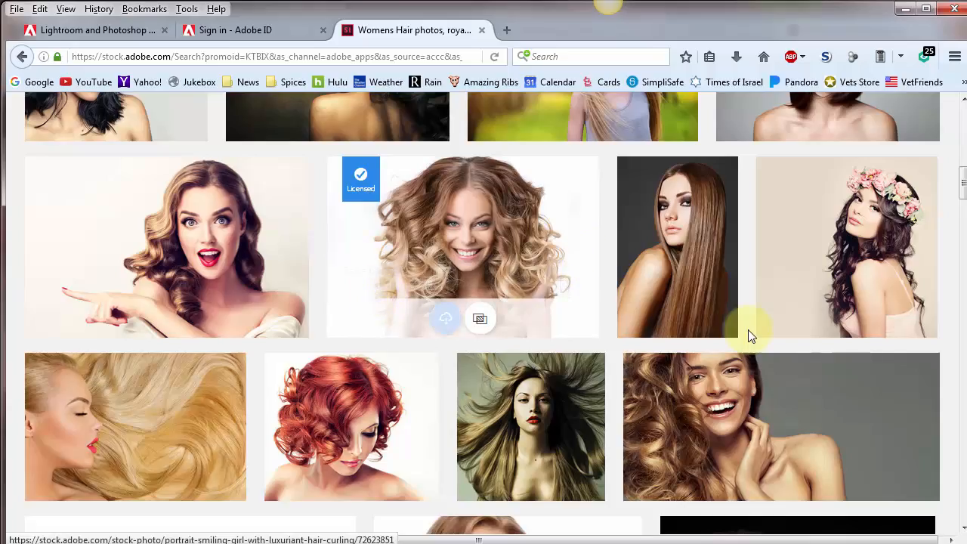
{"action": "mouse_move", "coordinate": [444, 322]}
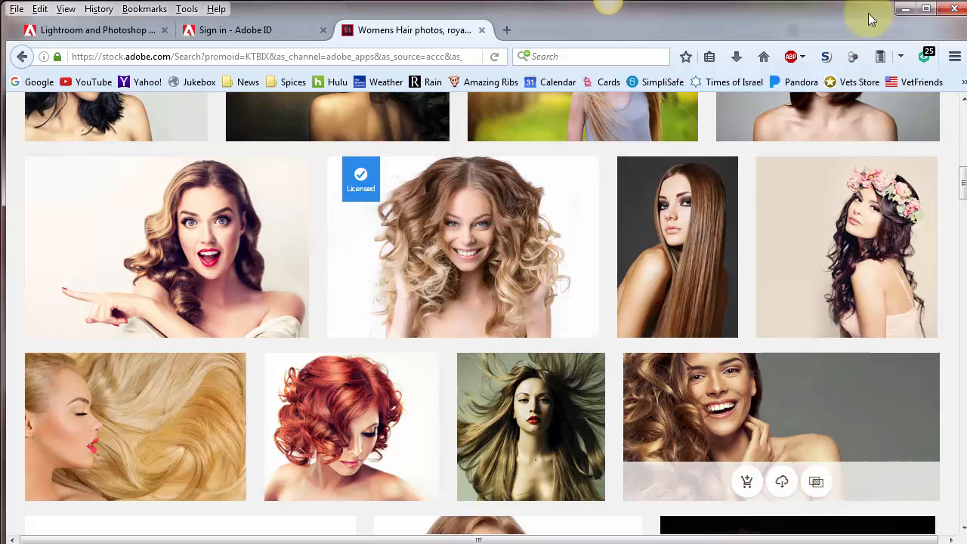
Step: Minimize the browser windows and switch to Photoshop
{"action": "left_click", "coordinate": [904, 9]}
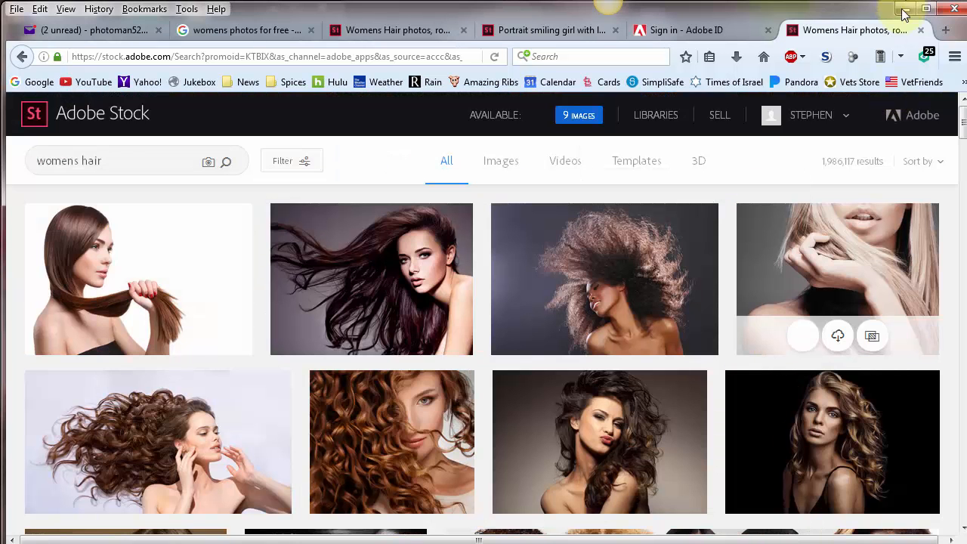
{"action": "left_click", "coordinate": [903, 11]}
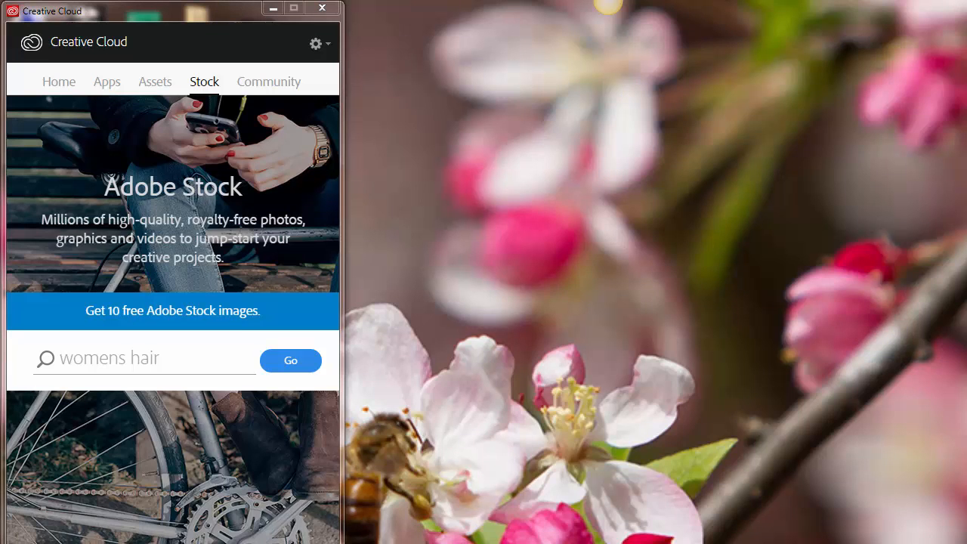
{"action": "left_click", "coordinate": [393, 542]}
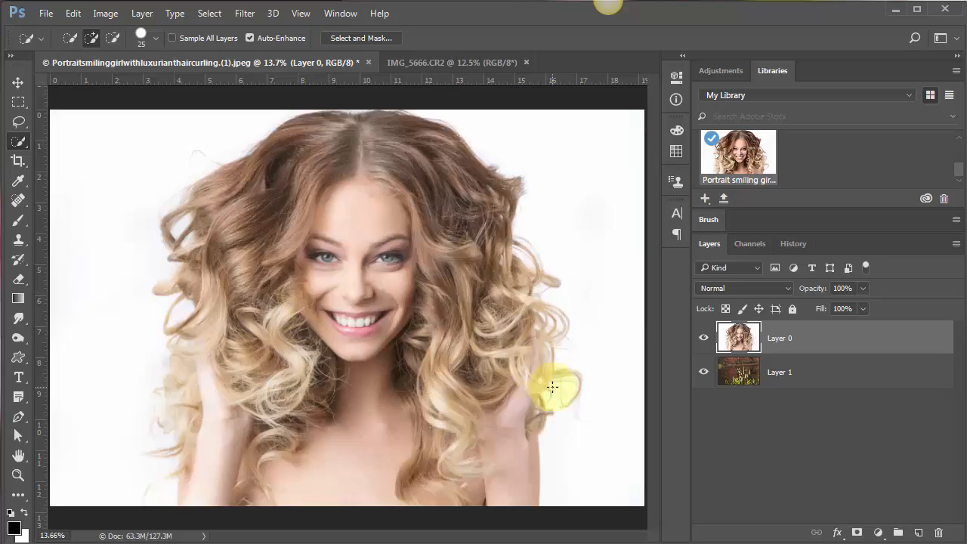
Step: Toggle Layer 0's visibility to compare the portrait with the autumn cattail photo on Layer 1
{"action": "left_click", "coordinate": [703, 338]}
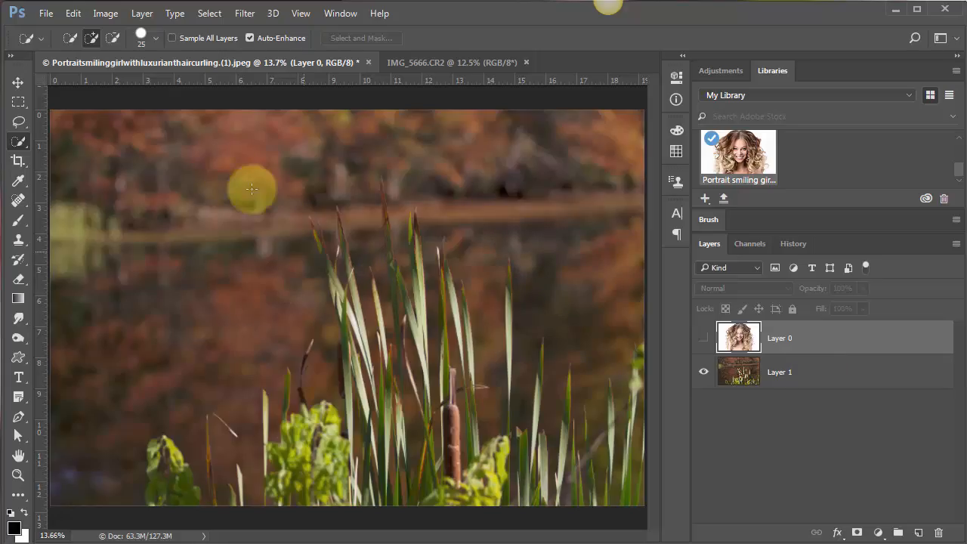
{"action": "left_click", "coordinate": [703, 339]}
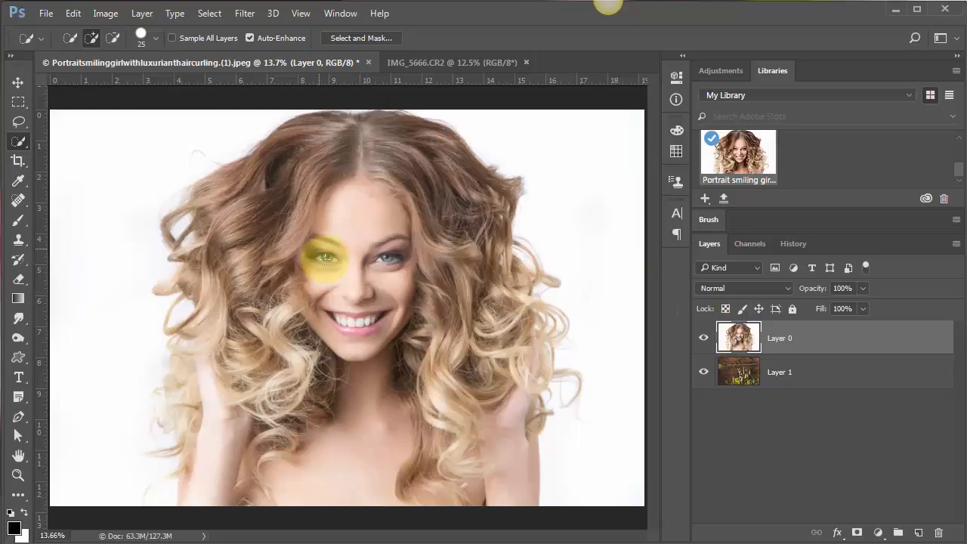
{"action": "left_click", "coordinate": [703, 339]}
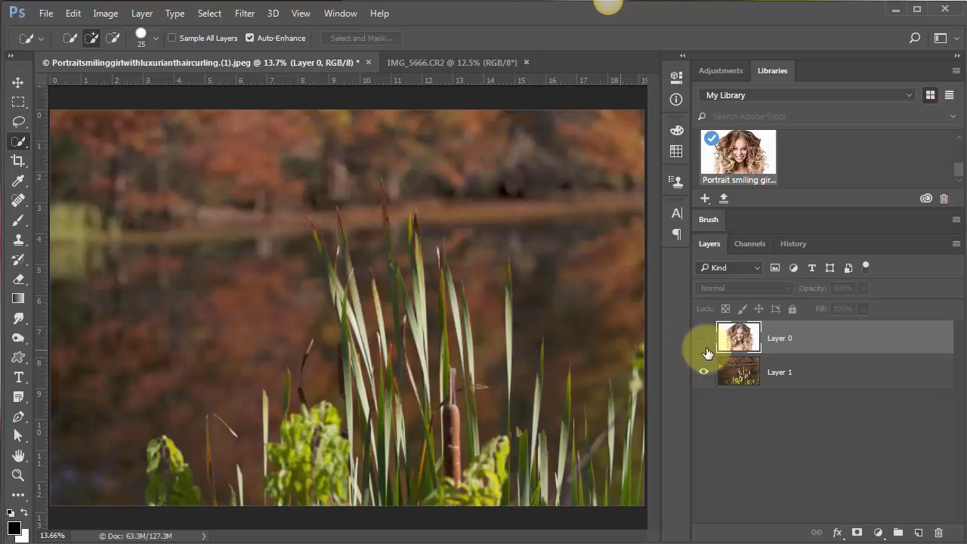
{"action": "left_click", "coordinate": [703, 340]}
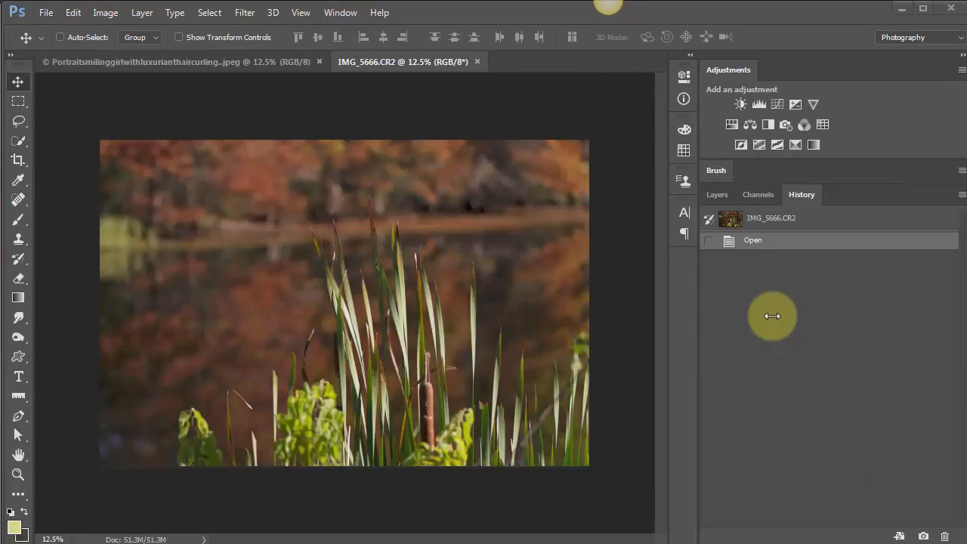
Step: In the smiling girl portrait document, duplicate the Background layer and hide the original Background
{"action": "left_click", "coordinate": [212, 62]}
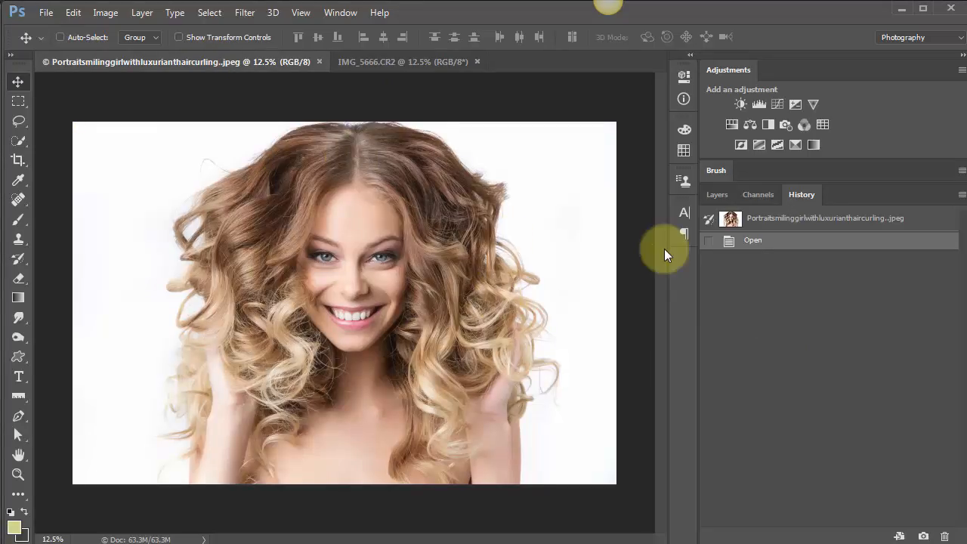
{"action": "left_click", "coordinate": [720, 200]}
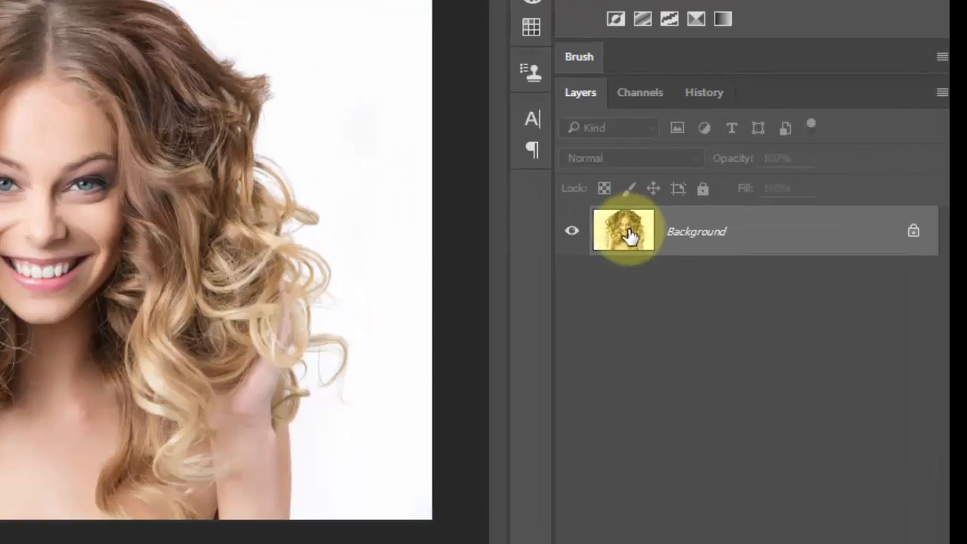
{"action": "key", "text": "ctrl+j"}
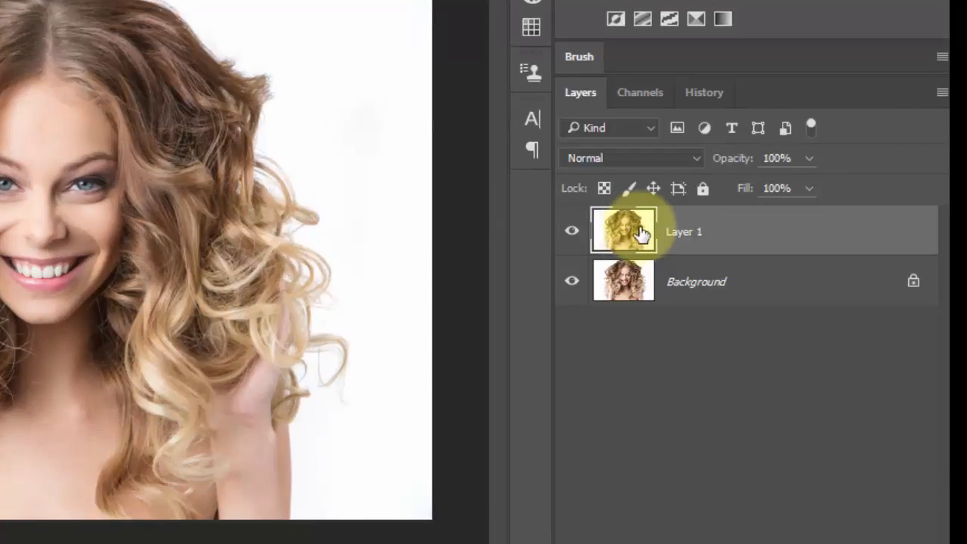
{"action": "left_click", "coordinate": [571, 283]}
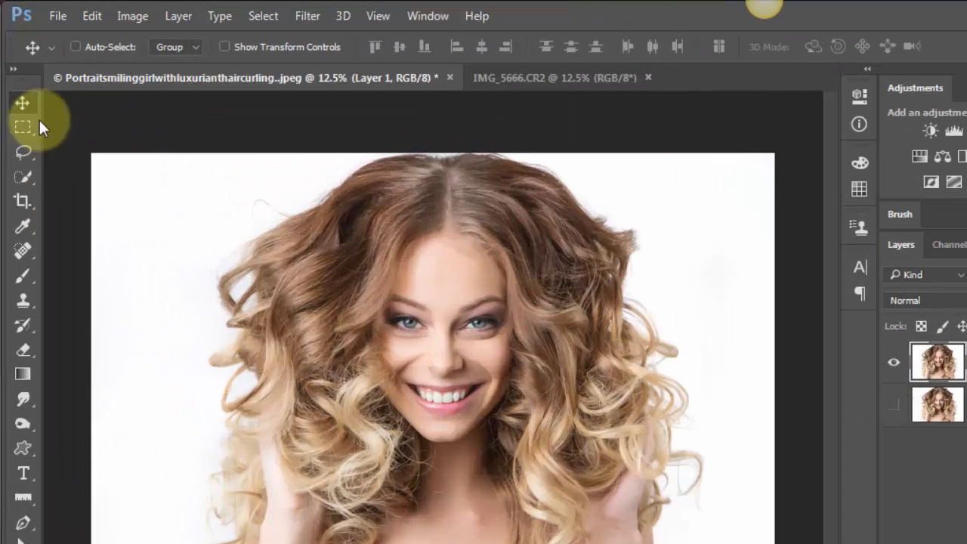
Step: Enter the Select and Mask workspace from the Quick Selection tool and set the view transparency to 33%
{"action": "left_click", "coordinate": [23, 127]}
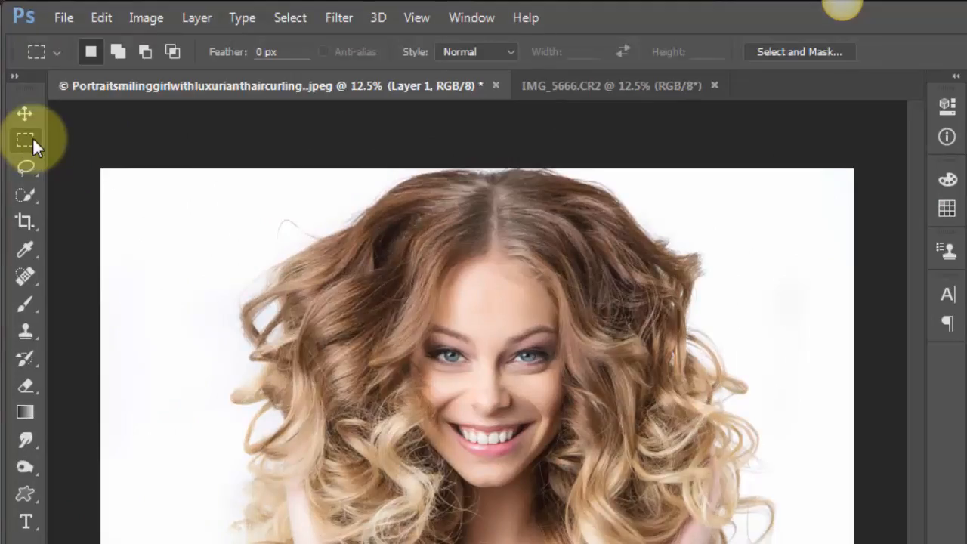
{"action": "left_click", "coordinate": [27, 193]}
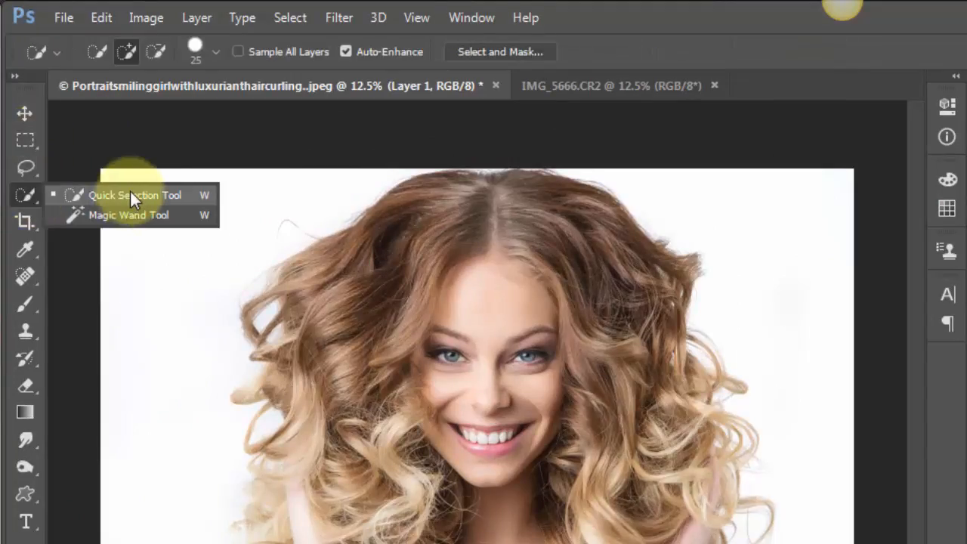
{"action": "left_click", "coordinate": [18, 168]}
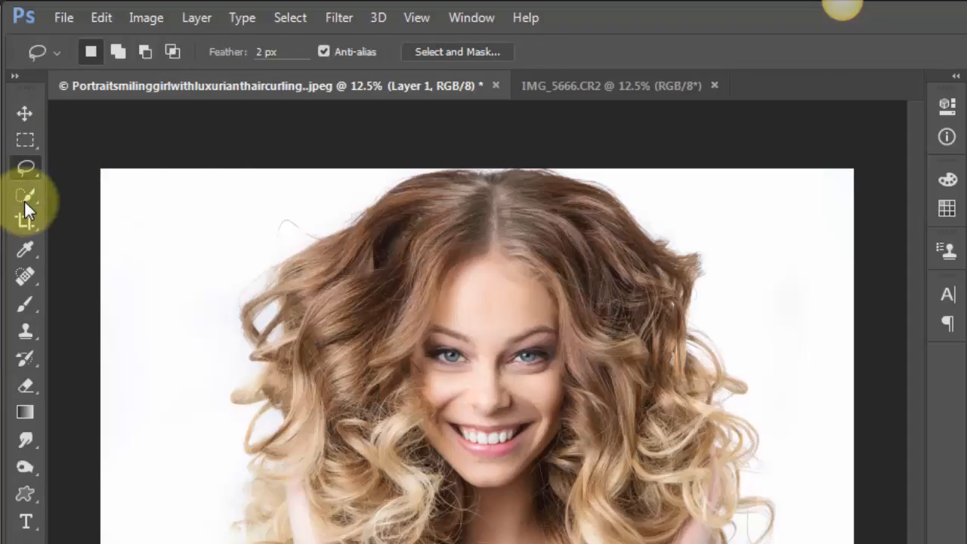
{"action": "left_click", "coordinate": [22, 194]}
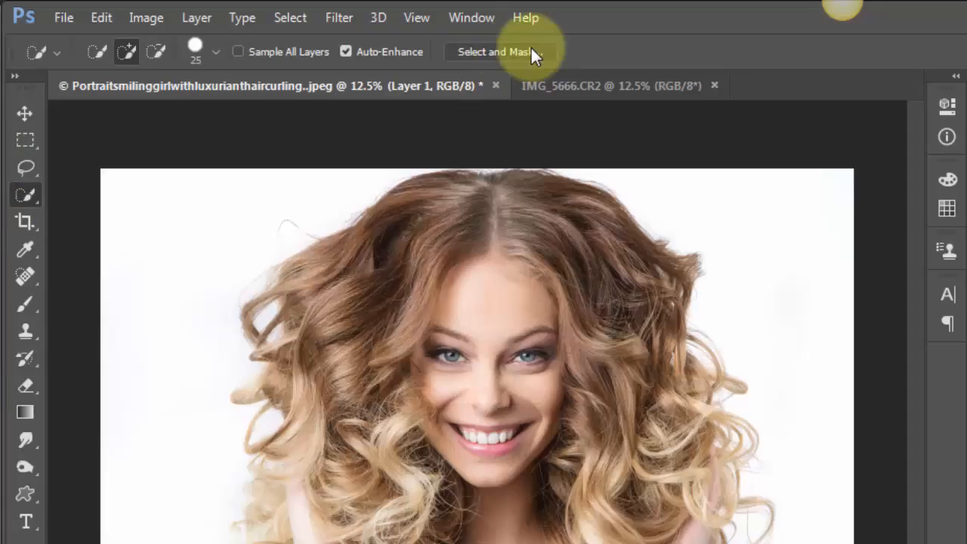
{"action": "left_click", "coordinate": [505, 50]}
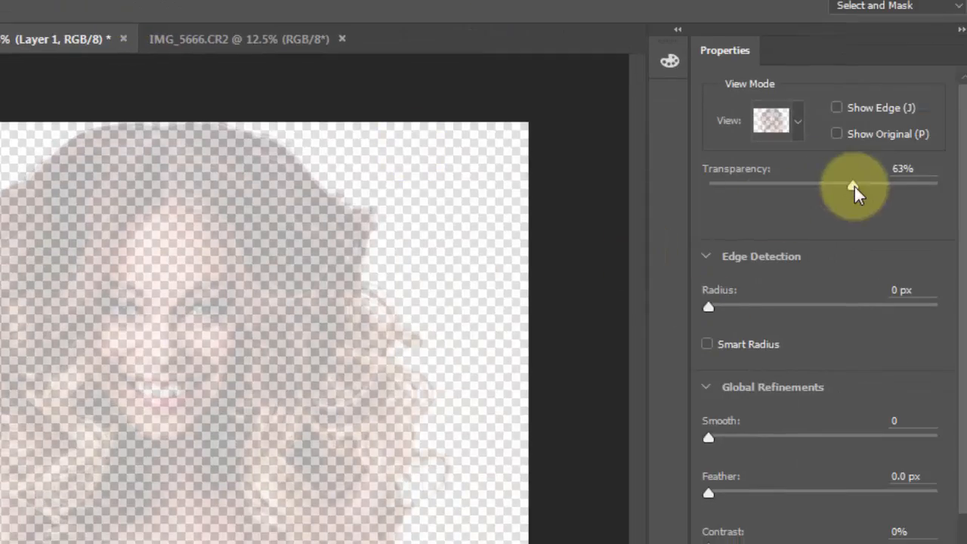
{"action": "left_click_drag", "start_coordinate": [854, 188], "coordinate": [668, 204]}
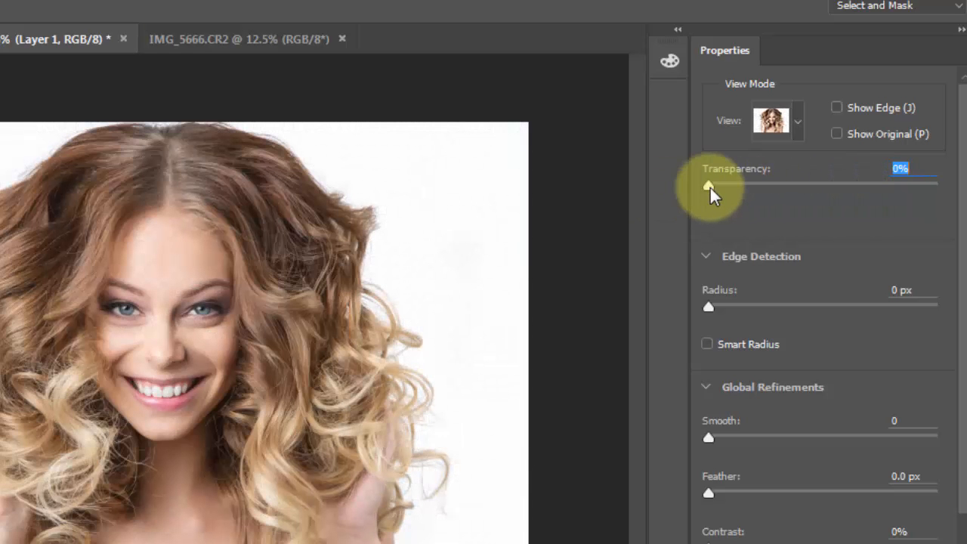
{"action": "left_click_drag", "start_coordinate": [708, 186], "coordinate": [788, 210]}
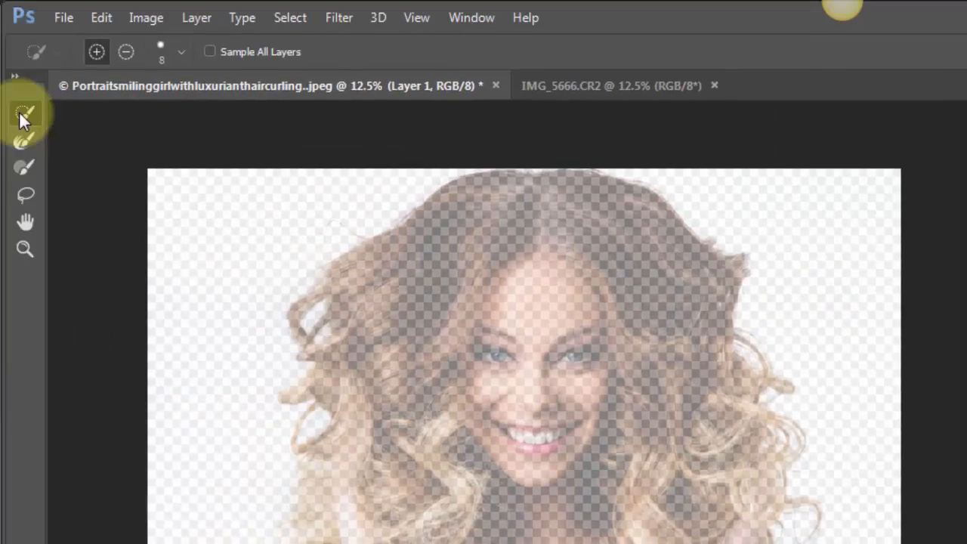
Step: Paint over the woman's face, hair and body with the Quick Selection tool at brush size 400 to select her
{"action": "left_click", "coordinate": [23, 113]}
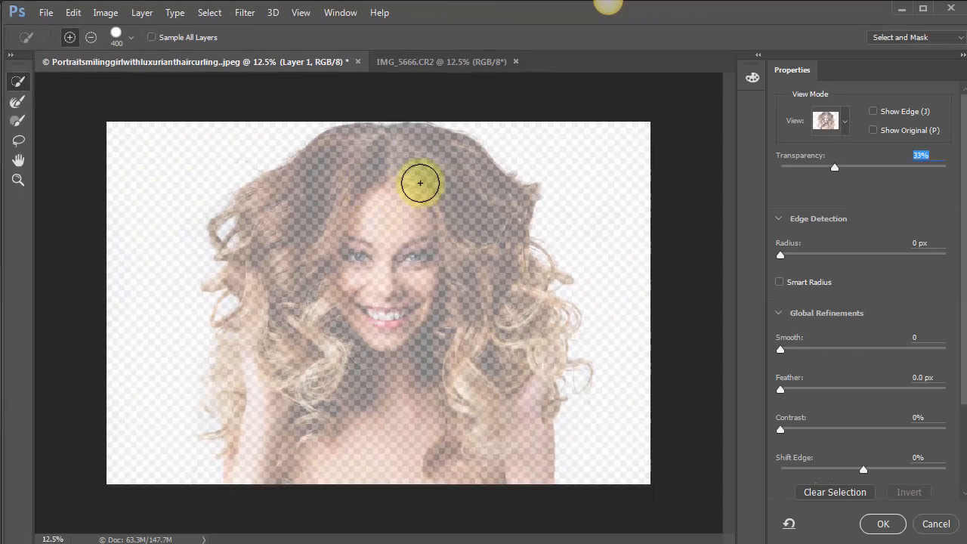
{"action": "left_click_drag", "start_coordinate": [436, 221], "coordinate": [469, 428]}
{"action": "mouse_move", "coordinate": [412, 376]}
{"action": "left_mouse_down"}
{"action": "mouse_move", "coordinate": [413, 463]}
{"action": "mouse_move", "coordinate": [452, 449]}
{"action": "mouse_move", "coordinate": [470, 415]}
{"action": "mouse_move", "coordinate": [486, 323]}
{"action": "mouse_move", "coordinate": [481, 248]}
{"action": "mouse_move", "coordinate": [459, 189]}
{"action": "mouse_move", "coordinate": [380, 171]}
{"action": "mouse_move", "coordinate": [353, 177]}
{"action": "mouse_move", "coordinate": [323, 237]}
{"action": "mouse_move", "coordinate": [319, 442]}
{"action": "mouse_move", "coordinate": [302, 439]}
{"action": "mouse_move", "coordinate": [283, 221]}
{"action": "mouse_move", "coordinate": [275, 469]}
{"action": "mouse_move", "coordinate": [478, 414]}
{"action": "mouse_move", "coordinate": [531, 352]}
{"action": "left_mouse_up"}
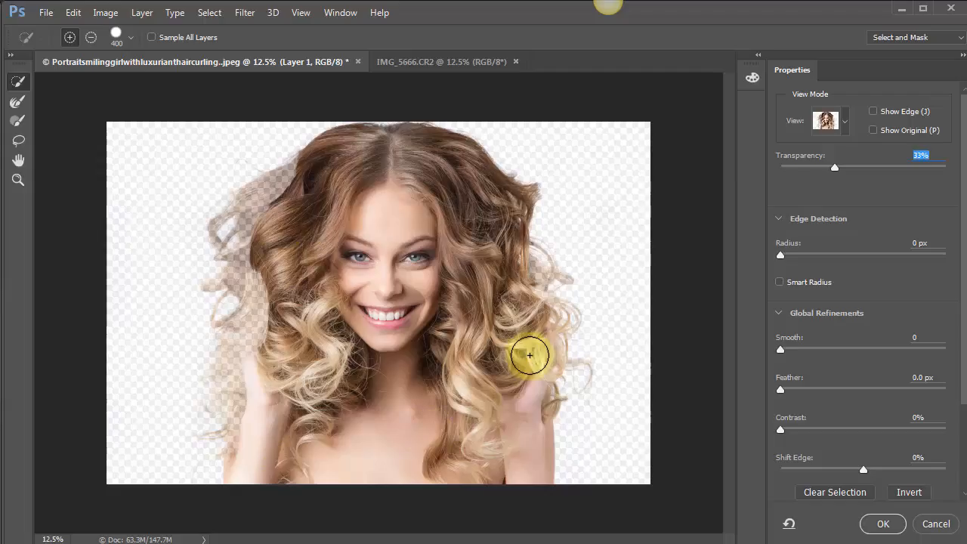
{"action": "mouse_move", "coordinate": [481, 227]}
{"action": "left_mouse_down"}
{"action": "mouse_move", "coordinate": [455, 215]}
{"action": "mouse_move", "coordinate": [351, 192]}
{"action": "mouse_move", "coordinate": [287, 198]}
{"action": "mouse_move", "coordinate": [273, 219]}
{"action": "mouse_move", "coordinate": [298, 270]}
{"action": "mouse_move", "coordinate": [272, 279]}
{"action": "mouse_move", "coordinate": [265, 303]}
{"action": "mouse_move", "coordinate": [273, 358]}
{"action": "mouse_move", "coordinate": [294, 379]}
{"action": "mouse_move", "coordinate": [271, 383]}
{"action": "mouse_move", "coordinate": [261, 398]}
{"action": "mouse_move", "coordinate": [273, 420]}
{"action": "mouse_move", "coordinate": [300, 426]}
{"action": "mouse_move", "coordinate": [276, 412]}
{"action": "mouse_move", "coordinate": [308, 350]}
{"action": "mouse_move", "coordinate": [335, 395]}
{"action": "mouse_move", "coordinate": [544, 321]}
{"action": "mouse_move", "coordinate": [528, 273]}
{"action": "mouse_move", "coordinate": [518, 330]}
{"action": "mouse_move", "coordinate": [473, 203]}
{"action": "mouse_move", "coordinate": [394, 144]}
{"action": "mouse_move", "coordinate": [256, 231]}
{"action": "mouse_move", "coordinate": [262, 287]}
{"action": "mouse_move", "coordinate": [344, 329]}
{"action": "mouse_move", "coordinate": [323, 302]}
{"action": "mouse_move", "coordinate": [307, 311]}
{"action": "mouse_move", "coordinate": [276, 395]}
{"action": "left_mouse_up"}
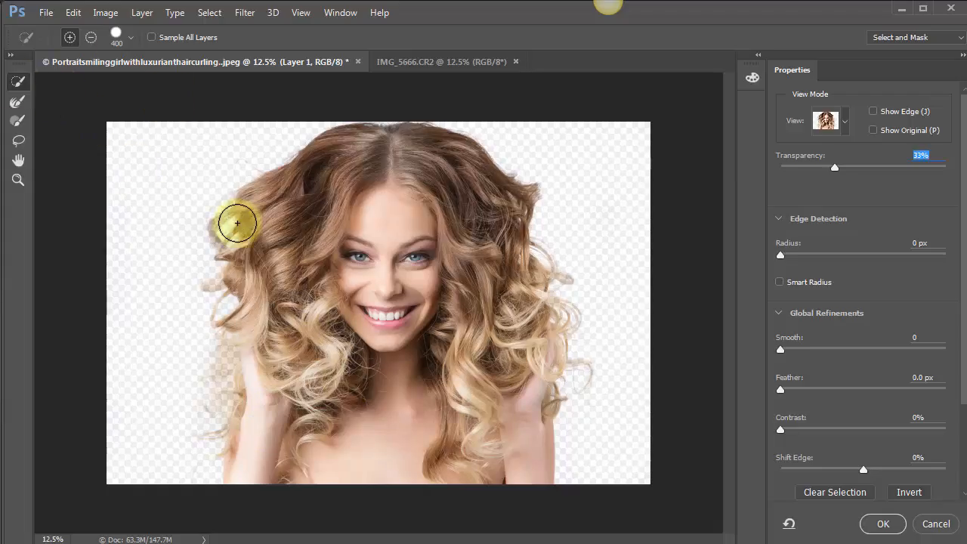
Step: Return the Quick Selection tool to add mode and include the missing curls at the upper left of the hair
{"action": "left_click", "coordinate": [91, 39]}
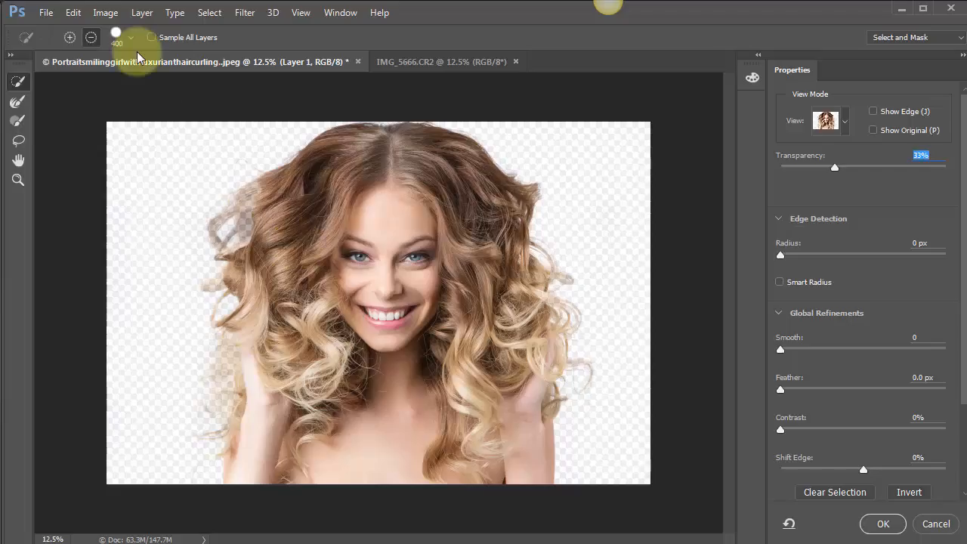
{"action": "left_click", "coordinate": [69, 37]}
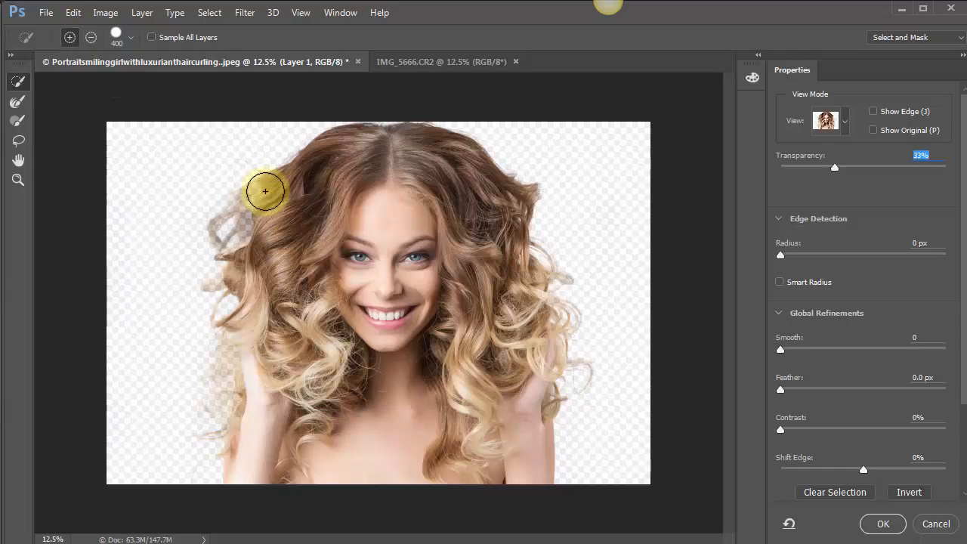
{"action": "mouse_move", "coordinate": [257, 201]}
{"action": "left_mouse_down"}
{"action": "mouse_move", "coordinate": [241, 229]}
{"action": "mouse_move", "coordinate": [262, 249]}
{"action": "mouse_move", "coordinate": [259, 220]}
{"action": "mouse_move", "coordinate": [231, 221]}
{"action": "mouse_move", "coordinate": [232, 245]}
{"action": "mouse_move", "coordinate": [287, 271]}
{"action": "mouse_move", "coordinate": [271, 230]}
{"action": "mouse_move", "coordinate": [234, 233]}
{"action": "left_mouse_up"}
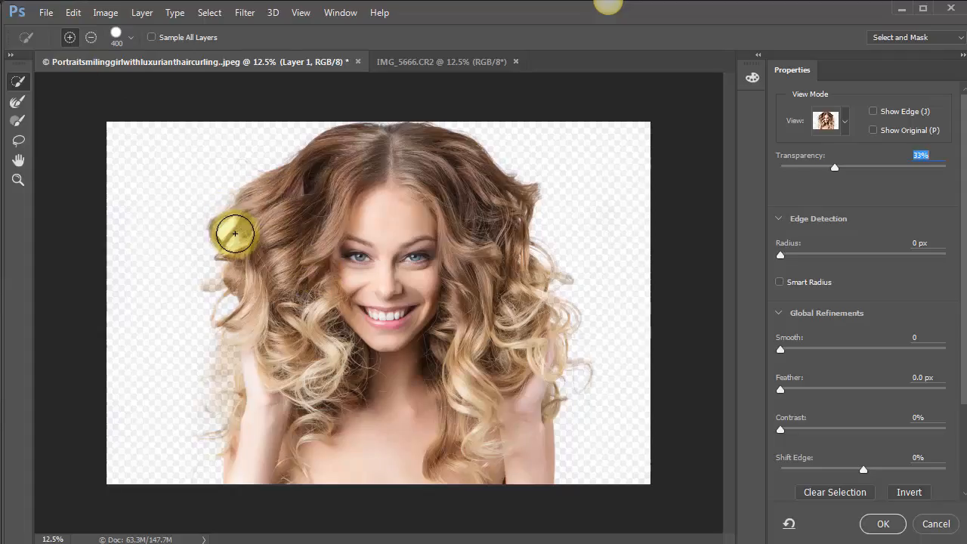
Step: Extend the selection over the lower-left curls and subtract the white background beside them
{"action": "key", "text": "alt"}
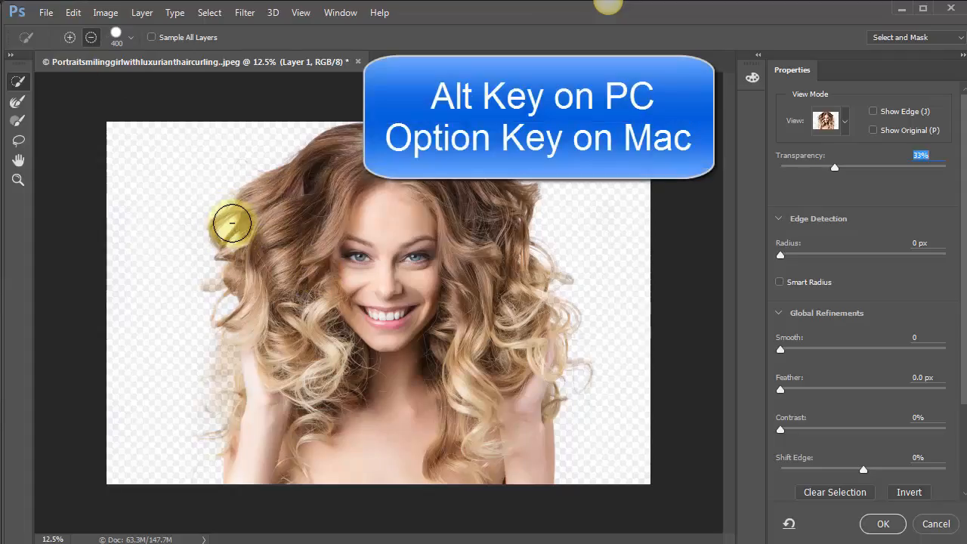
{"action": "mouse_move", "coordinate": [214, 245]}
{"action": "left_mouse_down"}
{"action": "mouse_move", "coordinate": [255, 249]}
{"action": "mouse_move", "coordinate": [293, 232]}
{"action": "mouse_move", "coordinate": [226, 227]}
{"action": "mouse_move", "coordinate": [226, 249]}
{"action": "mouse_move", "coordinate": [277, 260]}
{"action": "mouse_move", "coordinate": [252, 210]}
{"action": "mouse_move", "coordinate": [240, 207]}
{"action": "mouse_move", "coordinate": [259, 269]}
{"action": "mouse_move", "coordinate": [301, 271]}
{"action": "mouse_move", "coordinate": [224, 237]}
{"action": "mouse_move", "coordinate": [231, 285]}
{"action": "mouse_move", "coordinate": [221, 290]}
{"action": "mouse_move", "coordinate": [239, 309]}
{"action": "mouse_move", "coordinate": [234, 350]}
{"action": "mouse_move", "coordinate": [226, 329]}
{"action": "mouse_move", "coordinate": [231, 349]}
{"action": "mouse_move", "coordinate": [238, 371]}
{"action": "mouse_move", "coordinate": [256, 383]}
{"action": "mouse_move", "coordinate": [237, 367]}
{"action": "mouse_move", "coordinate": [241, 411]}
{"action": "left_mouse_up"}
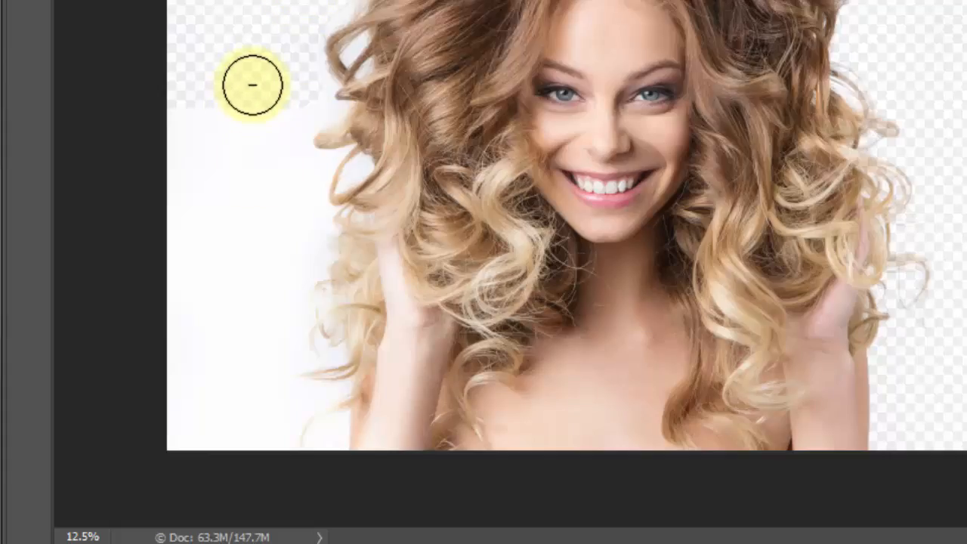
{"action": "mouse_move", "coordinate": [252, 85]}
{"action": "left_mouse_down"}
{"action": "mouse_move", "coordinate": [233, 448]}
{"action": "mouse_move", "coordinate": [236, 414]}
{"action": "left_mouse_up"}
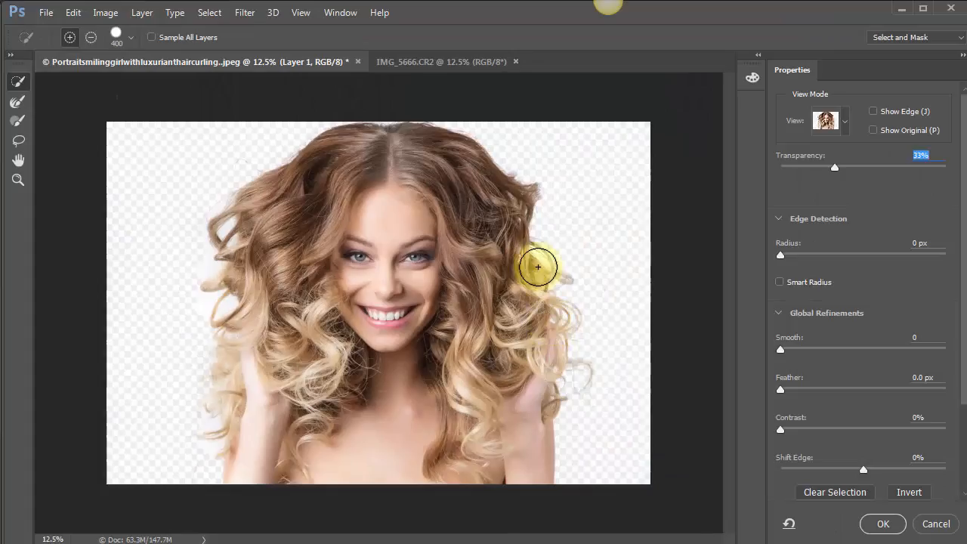
Step: Extend the Quick Selection over the right-side curls and subtract the white background around them
{"action": "mouse_move", "coordinate": [538, 266]}
{"action": "left_mouse_down"}
{"action": "mouse_move", "coordinate": [556, 287]}
{"action": "mouse_move", "coordinate": [543, 281]}
{"action": "mouse_move", "coordinate": [526, 196]}
{"action": "mouse_move", "coordinate": [529, 213]}
{"action": "mouse_move", "coordinate": [488, 293]}
{"action": "mouse_move", "coordinate": [546, 247]}
{"action": "mouse_move", "coordinate": [516, 127]}
{"action": "left_mouse_up"}
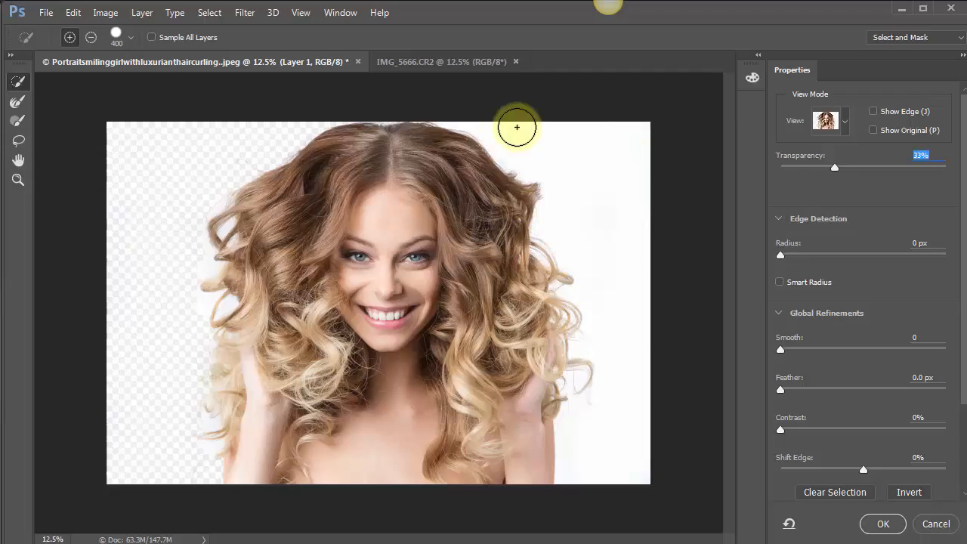
{"action": "mouse_move", "coordinate": [636, 221]}
{"action": "left_mouse_down"}
{"action": "mouse_move", "coordinate": [641, 451]}
{"action": "mouse_move", "coordinate": [608, 160]}
{"action": "left_mouse_up"}
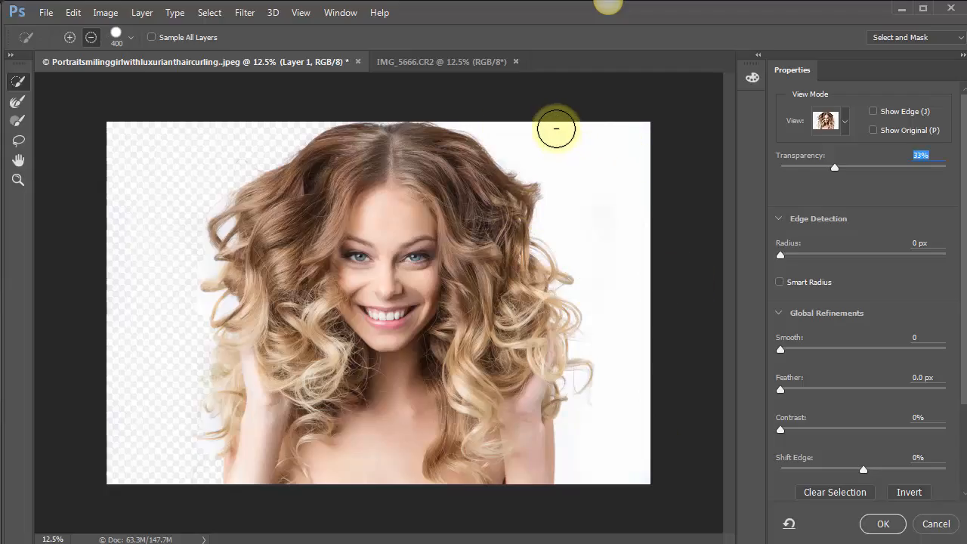
{"action": "mouse_move", "coordinate": [556, 128]}
{"action": "left_mouse_down"}
{"action": "mouse_move", "coordinate": [608, 220]}
{"action": "mouse_move", "coordinate": [629, 487]}
{"action": "mouse_move", "coordinate": [635, 405]}
{"action": "mouse_move", "coordinate": [614, 170]}
{"action": "left_mouse_up"}
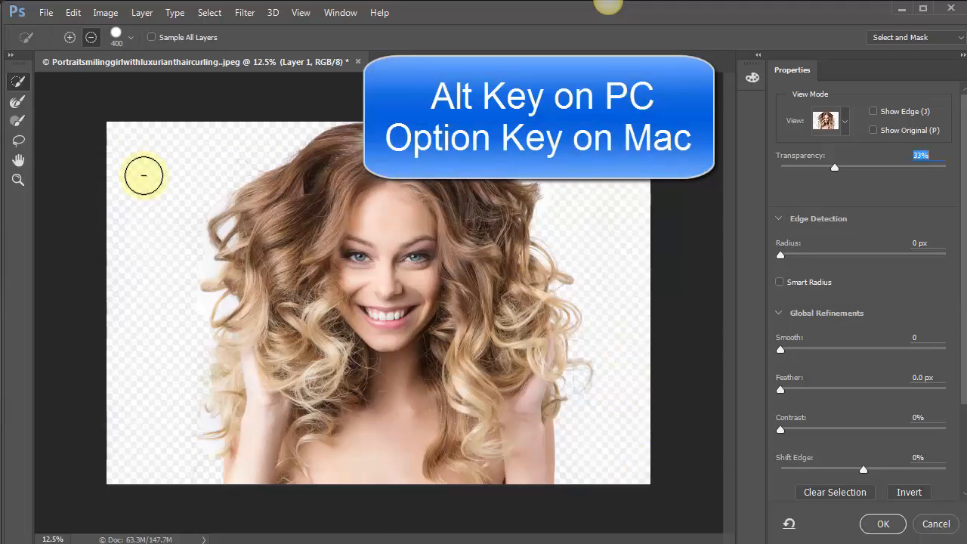
{"action": "left_click_drag", "start_coordinate": [148, 396], "coordinate": [151, 485]}
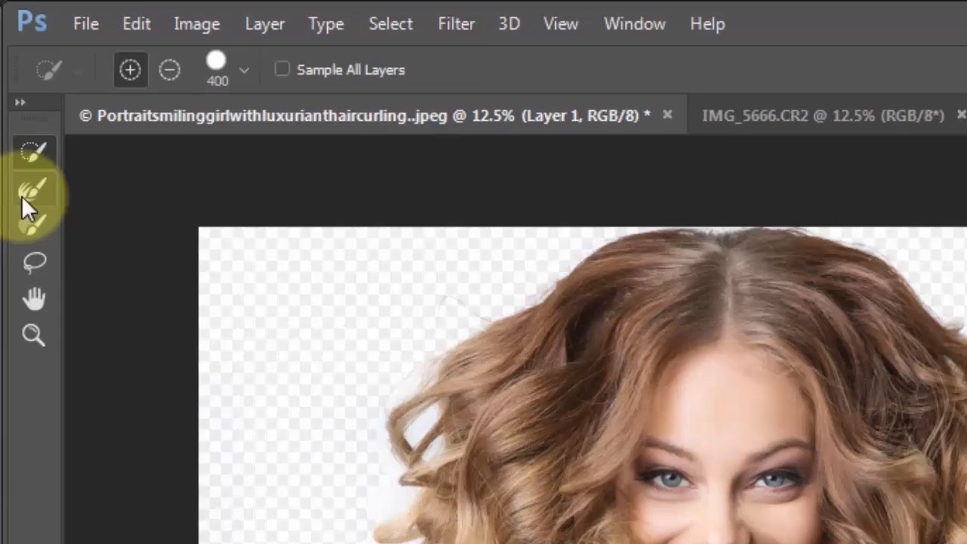
Step: Paint along the left edge of the hair down to the lower curls with the Refine Edge Brush at size 500
{"action": "left_click", "coordinate": [18, 100]}
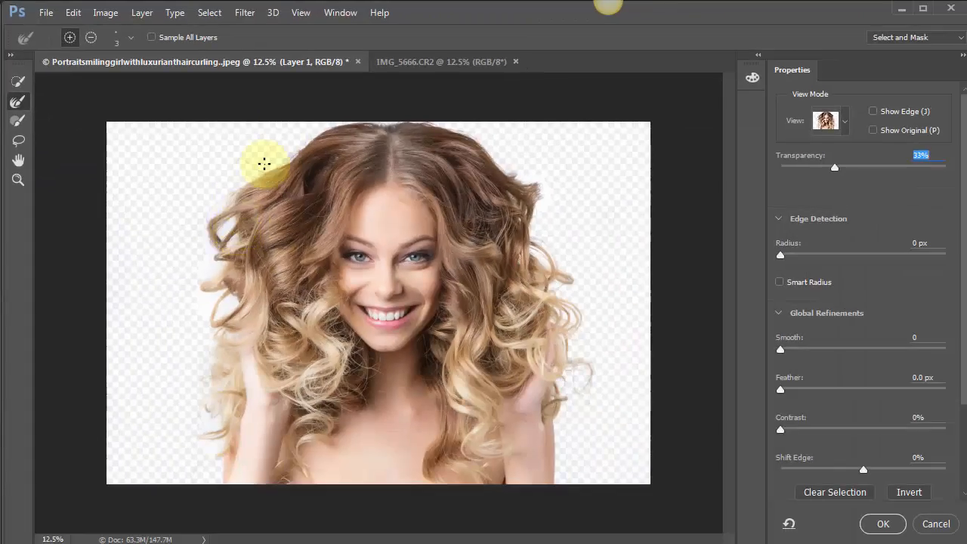
{"action": "key", "text": "bracketright"}
{"action": "key", "text": "bracketright"}
{"action": "key", "text": "bracketright"}
{"action": "key", "text": "bracketright"}
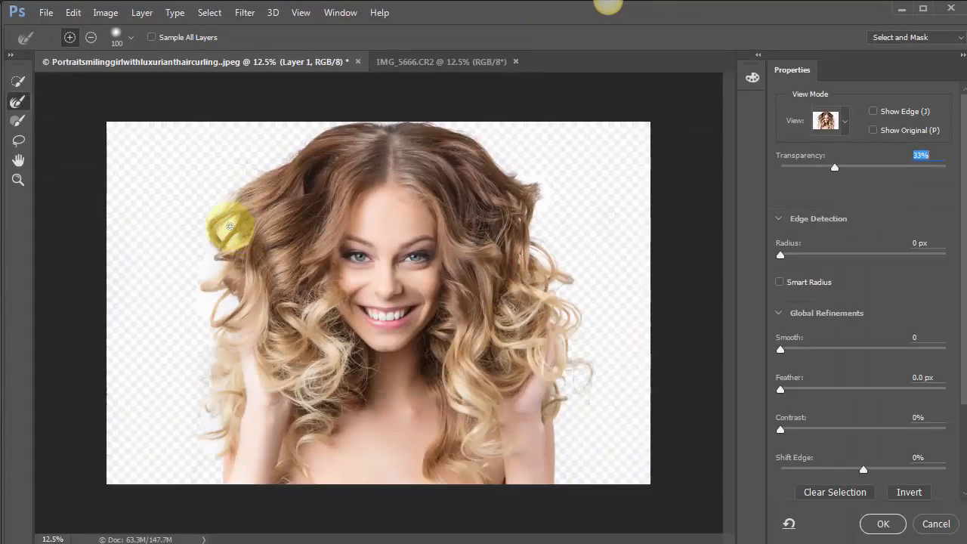
{"action": "key", "text": "bracketright"}
{"action": "key", "text": "bracketright"}
{"action": "key", "text": "bracketright"}
{"action": "key", "text": "bracketright"}
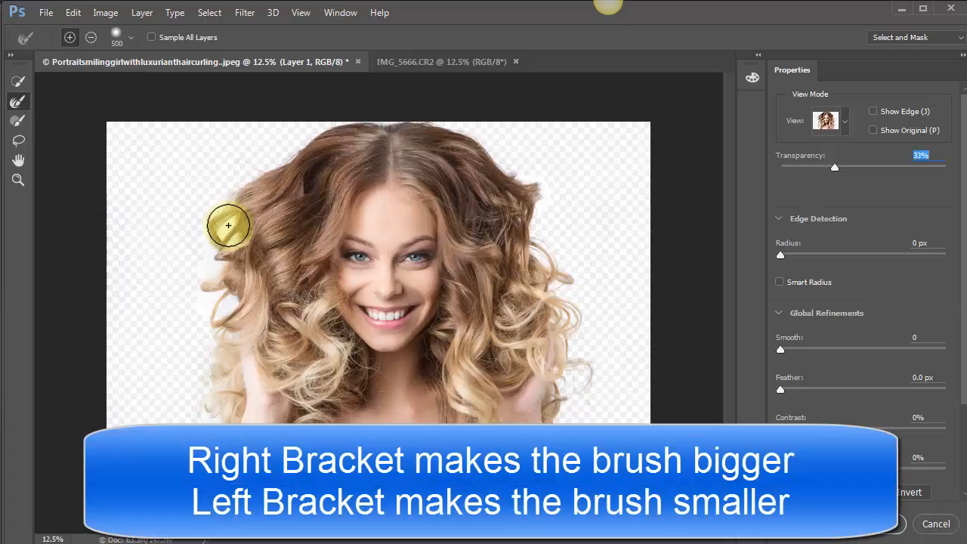
{"action": "left_click_drag", "start_coordinate": [222, 231], "coordinate": [319, 236]}
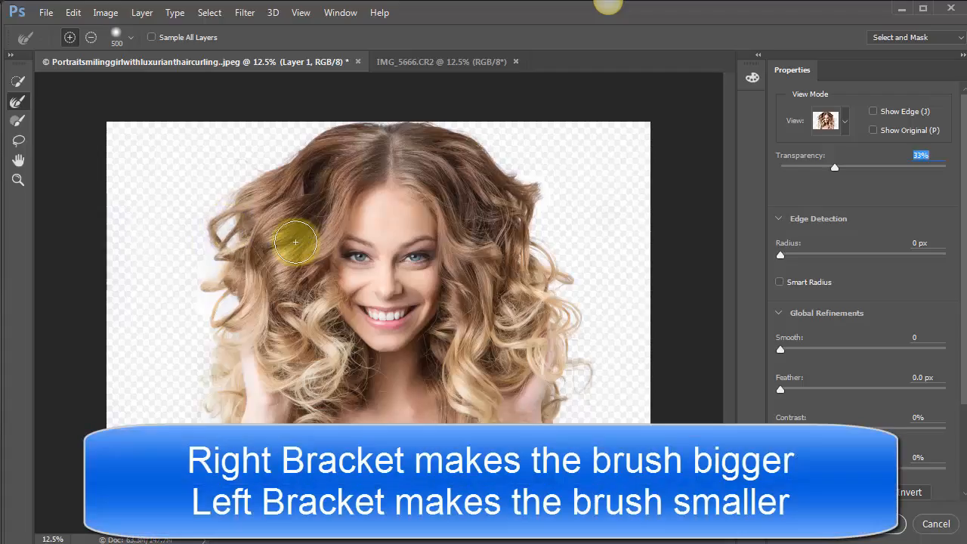
{"action": "left_click", "coordinate": [223, 232]}
{"action": "mouse_move", "coordinate": [229, 224]}
{"action": "left_mouse_down"}
{"action": "mouse_move", "coordinate": [237, 310]}
{"action": "mouse_move", "coordinate": [224, 309]}
{"action": "mouse_move", "coordinate": [298, 352]}
{"action": "mouse_move", "coordinate": [244, 310]}
{"action": "mouse_move", "coordinate": [229, 369]}
{"action": "left_mouse_up"}
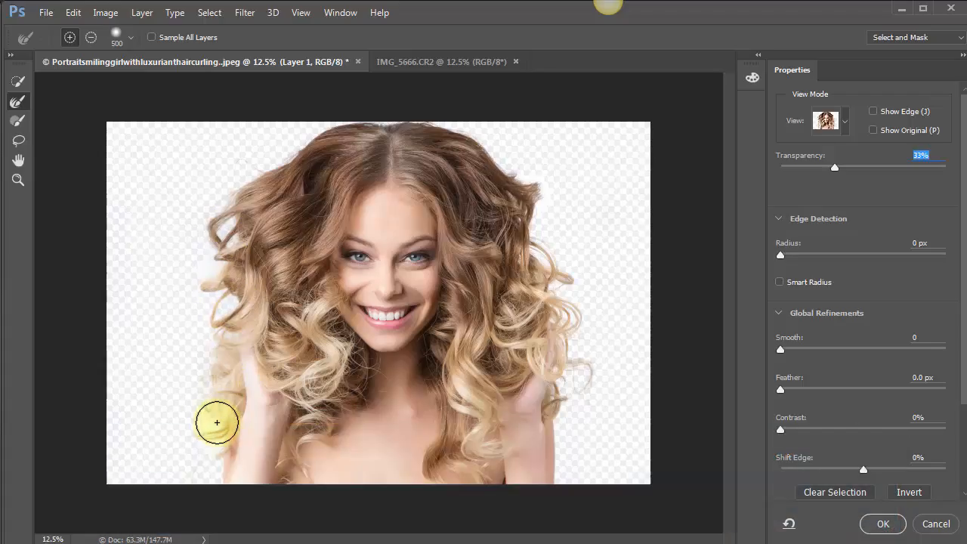
{"action": "mouse_move", "coordinate": [216, 422]}
{"action": "left_mouse_down"}
{"action": "mouse_move", "coordinate": [279, 412]}
{"action": "mouse_move", "coordinate": [314, 392]}
{"action": "left_mouse_up"}
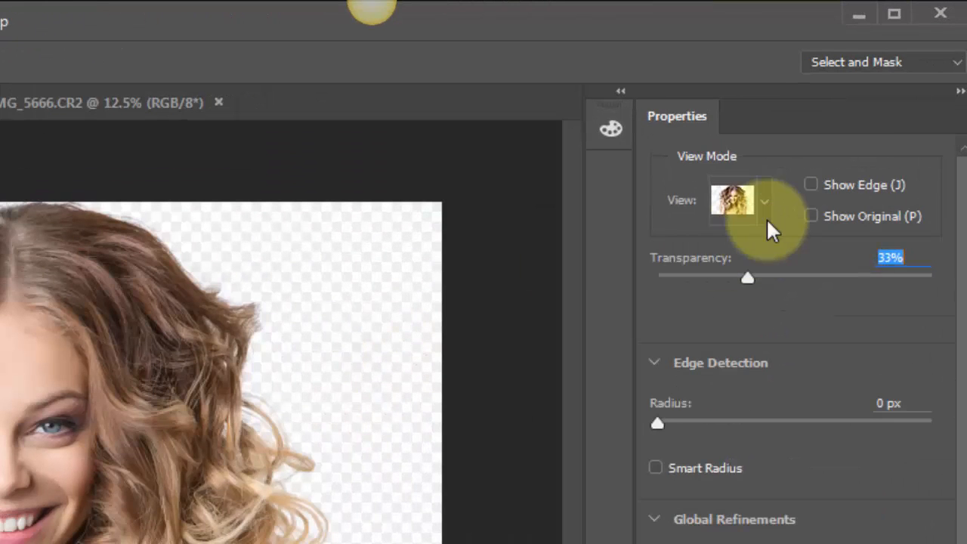
Step: Switch the preview to On Black and refine the white patches at the crown and along the left curls
{"action": "left_click", "coordinate": [763, 205]}
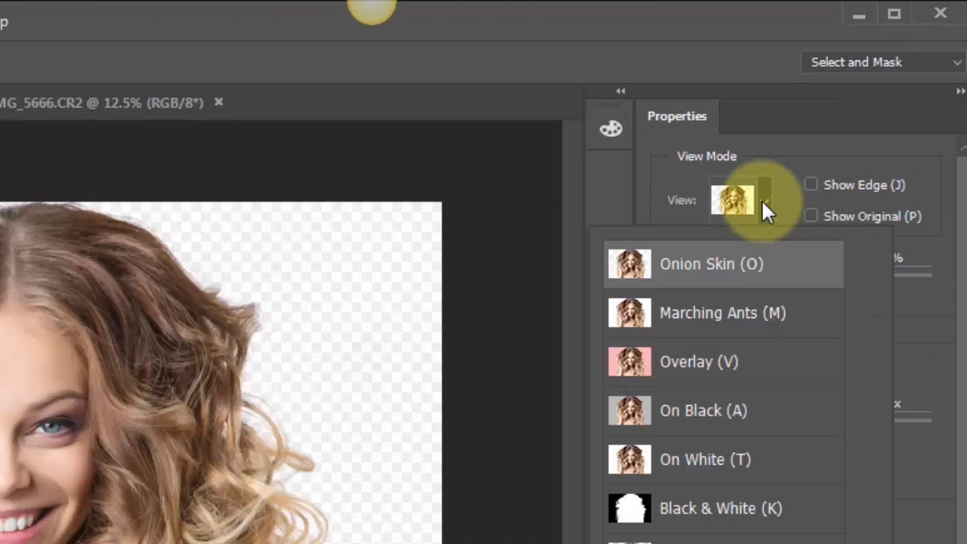
{"action": "left_click", "coordinate": [698, 411]}
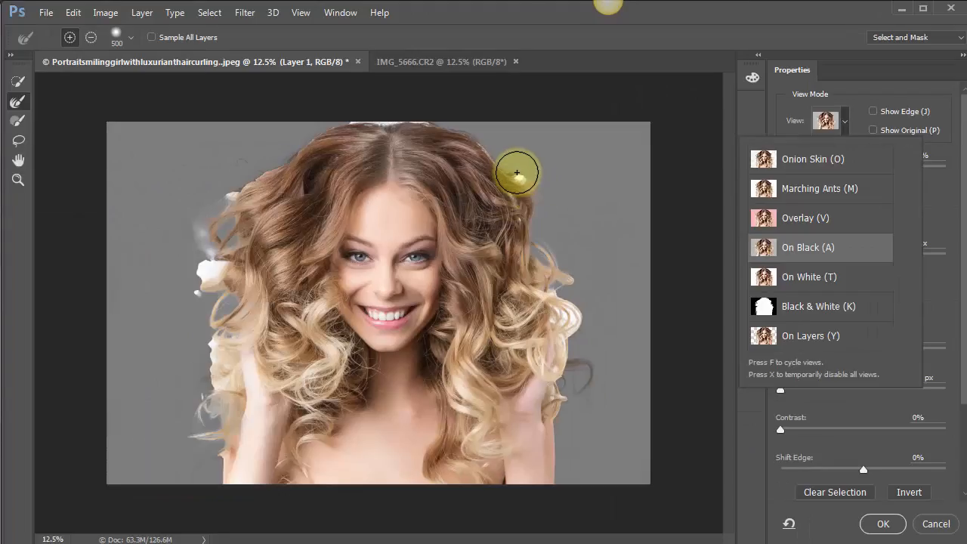
{"action": "left_click", "coordinate": [521, 177]}
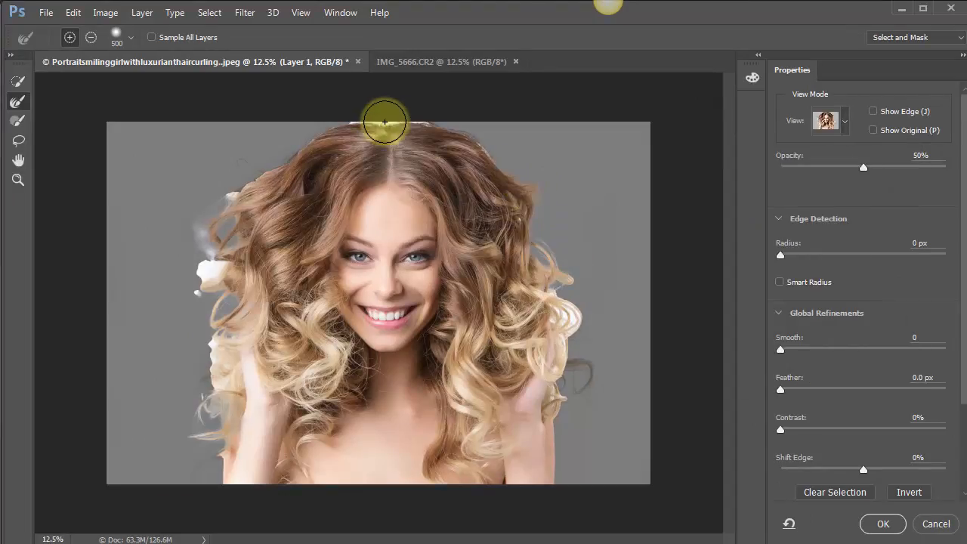
{"action": "left_click", "coordinate": [22, 103]}
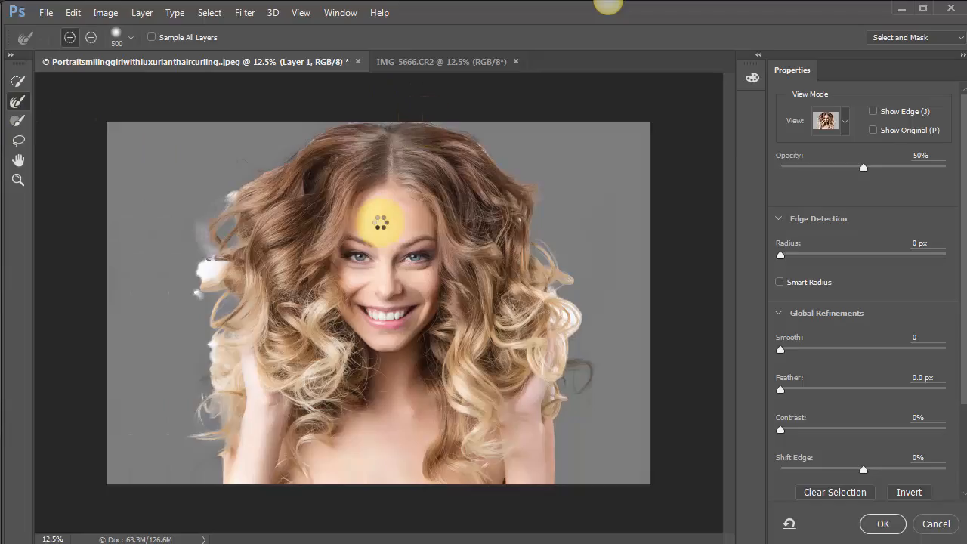
{"action": "mouse_move", "coordinate": [233, 197]}
{"action": "left_mouse_down"}
{"action": "mouse_move", "coordinate": [207, 255]}
{"action": "mouse_move", "coordinate": [231, 324]}
{"action": "mouse_move", "coordinate": [201, 328]}
{"action": "mouse_move", "coordinate": [201, 292]}
{"action": "mouse_move", "coordinate": [218, 342]}
{"action": "mouse_move", "coordinate": [216, 385]}
{"action": "mouse_move", "coordinate": [213, 352]}
{"action": "mouse_move", "coordinate": [249, 409]}
{"action": "mouse_move", "coordinate": [218, 389]}
{"action": "left_mouse_up"}
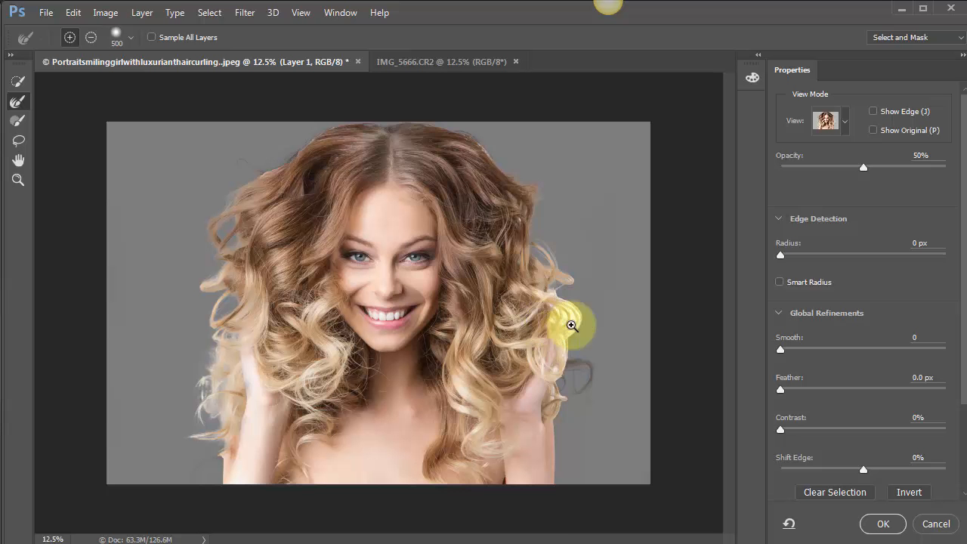
Step: Refine the curls on the right side of the hair with the Refine Edge Brush at size 500
{"action": "left_click", "coordinate": [571, 323]}
{"action": "left_click", "coordinate": [568, 321]}
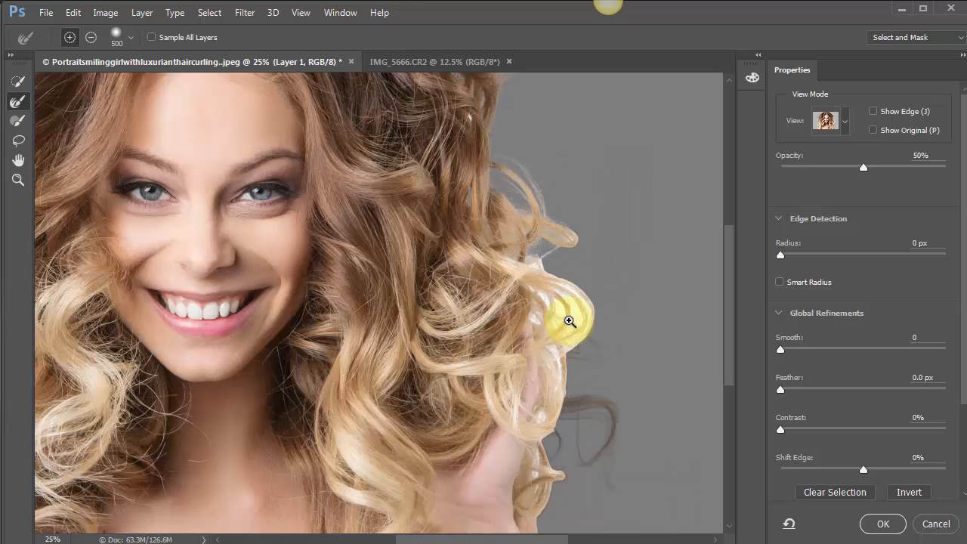
{"action": "left_click", "coordinate": [569, 321]}
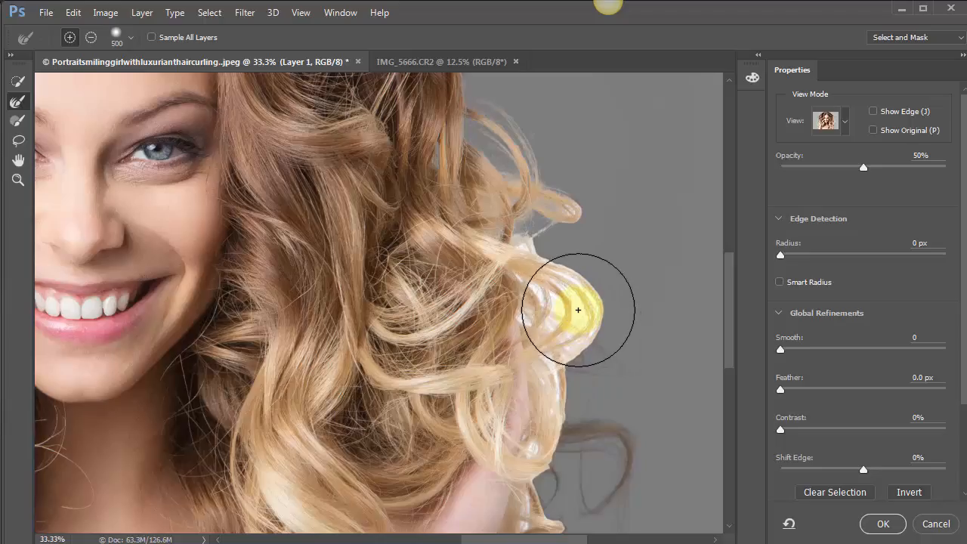
{"action": "left_click_drag", "start_coordinate": [578, 310], "coordinate": [623, 435]}
{"action": "mouse_move", "coordinate": [651, 380]}
{"action": "left_mouse_down"}
{"action": "mouse_move", "coordinate": [570, 408]}
{"action": "mouse_move", "coordinate": [542, 450]}
{"action": "left_mouse_up"}
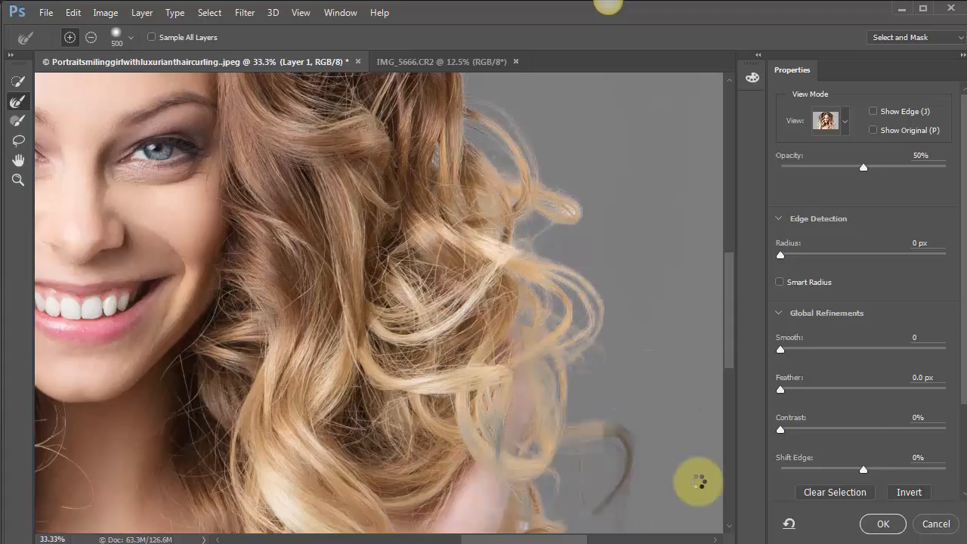
Step: Subtract the edge refinement over the raised hand and adjacent lower curls, using brush sizes 175 and 250
{"action": "mouse_move", "coordinate": [571, 452]}
{"action": "left_mouse_down"}
{"action": "mouse_move", "coordinate": [554, 420]}
{"action": "mouse_move", "coordinate": [560, 403]}
{"action": "mouse_move", "coordinate": [510, 382]}
{"action": "mouse_move", "coordinate": [560, 445]}
{"action": "mouse_move", "coordinate": [568, 416]}
{"action": "mouse_move", "coordinate": [527, 384]}
{"action": "mouse_move", "coordinate": [517, 422]}
{"action": "mouse_move", "coordinate": [485, 413]}
{"action": "mouse_move", "coordinate": [509, 413]}
{"action": "mouse_move", "coordinate": [485, 428]}
{"action": "mouse_move", "coordinate": [475, 393]}
{"action": "mouse_move", "coordinate": [523, 404]}
{"action": "mouse_move", "coordinate": [450, 434]}
{"action": "mouse_move", "coordinate": [611, 414]}
{"action": "mouse_move", "coordinate": [571, 394]}
{"action": "mouse_move", "coordinate": [572, 426]}
{"action": "mouse_move", "coordinate": [535, 427]}
{"action": "left_mouse_up"}
{"action": "key", "text": "bracketleft"}
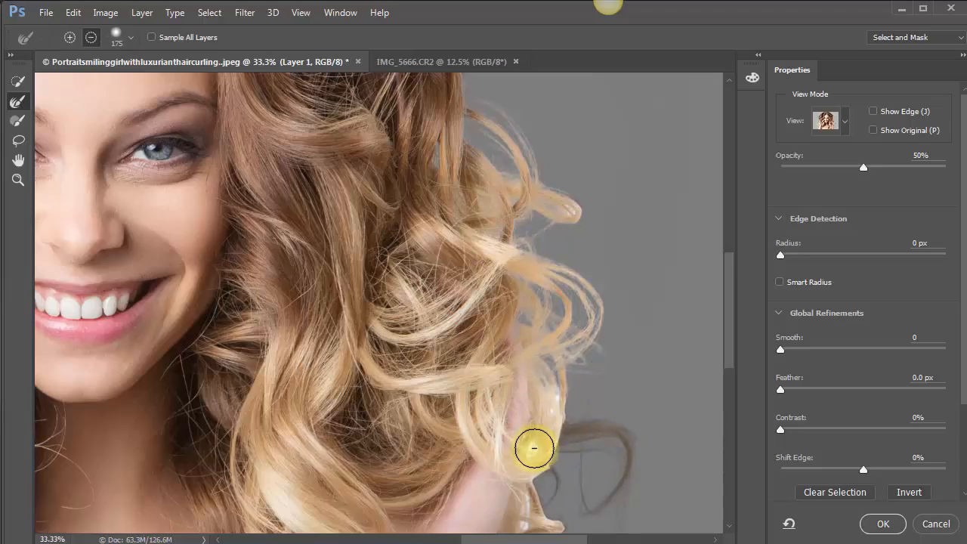
{"action": "mouse_move", "coordinate": [534, 449]}
{"action": "left_mouse_down"}
{"action": "mouse_move", "coordinate": [540, 459]}
{"action": "mouse_move", "coordinate": [558, 407]}
{"action": "mouse_move", "coordinate": [538, 444]}
{"action": "mouse_move", "coordinate": [596, 465]}
{"action": "mouse_move", "coordinate": [530, 413]}
{"action": "mouse_move", "coordinate": [566, 423]}
{"action": "mouse_move", "coordinate": [586, 474]}
{"action": "mouse_move", "coordinate": [639, 330]}
{"action": "left_mouse_up"}
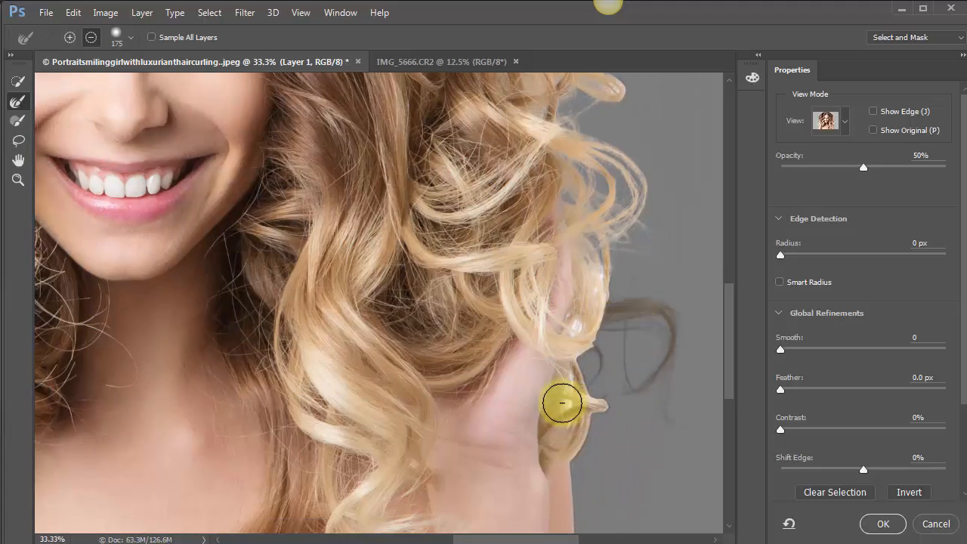
{"action": "left_click", "coordinate": [569, 403], "text": "alt"}
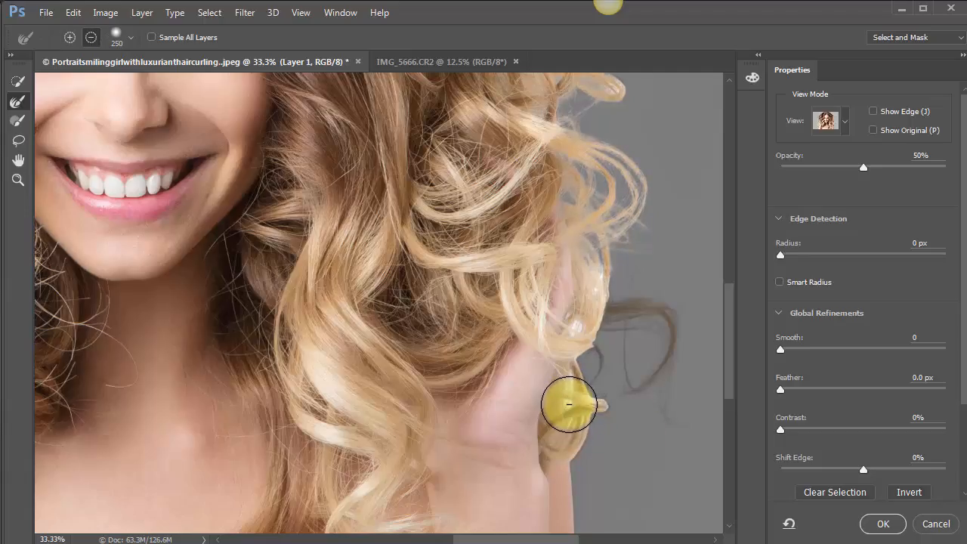
{"action": "left_click", "coordinate": [568, 403], "text": "alt"}
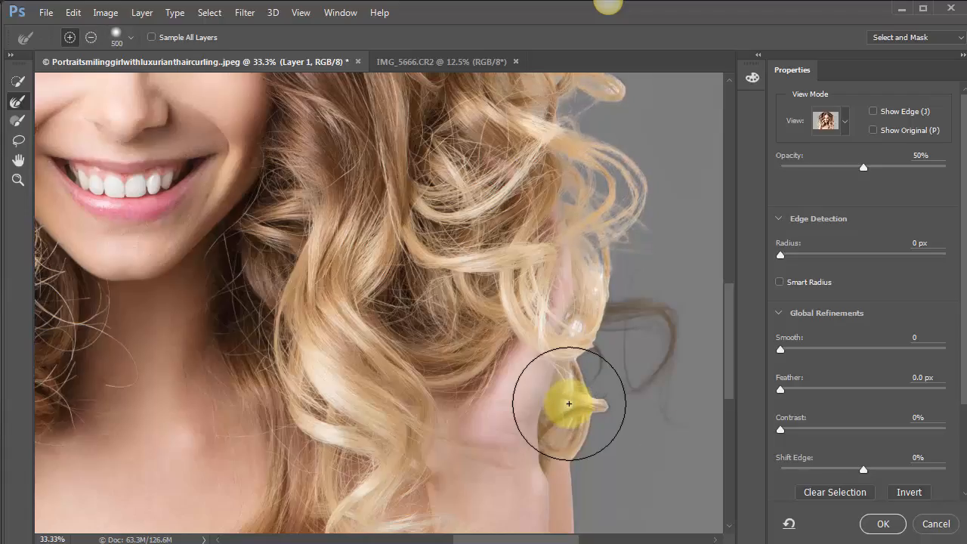
Step: Rework the curls around the raised hand by subtracting and repainting the edge refinement, starting at brush size 500
{"action": "left_click", "coordinate": [570, 404]}
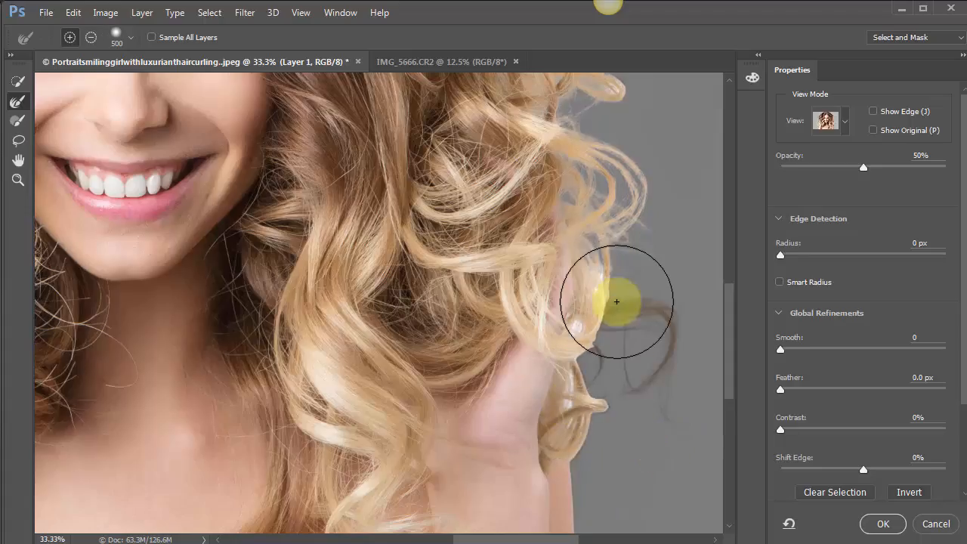
{"action": "left_click", "coordinate": [596, 276], "text": "alt"}
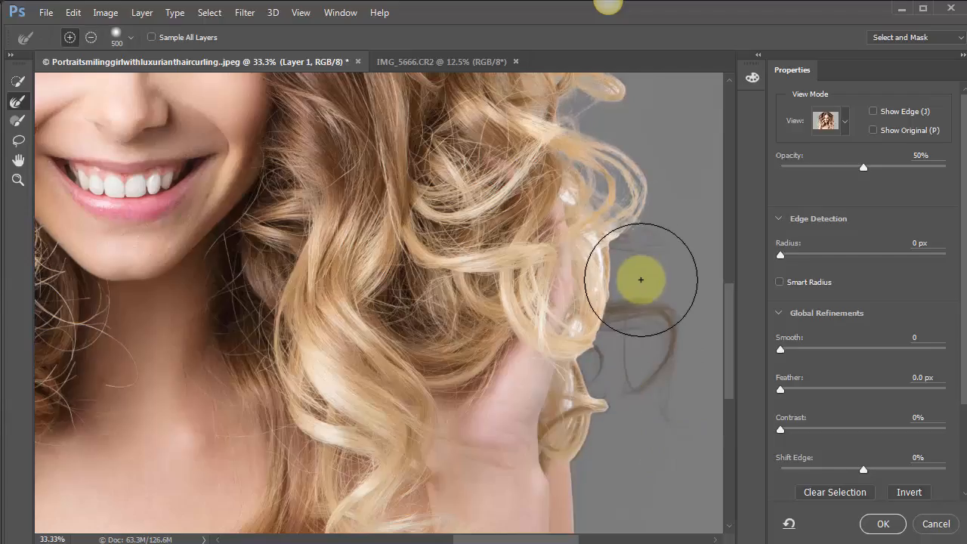
{"action": "mouse_move", "coordinate": [641, 276]}
{"action": "left_mouse_down"}
{"action": "mouse_move", "coordinate": [612, 230]}
{"action": "mouse_move", "coordinate": [566, 193]}
{"action": "mouse_move", "coordinate": [608, 237]}
{"action": "mouse_move", "coordinate": [630, 302]}
{"action": "left_mouse_up"}
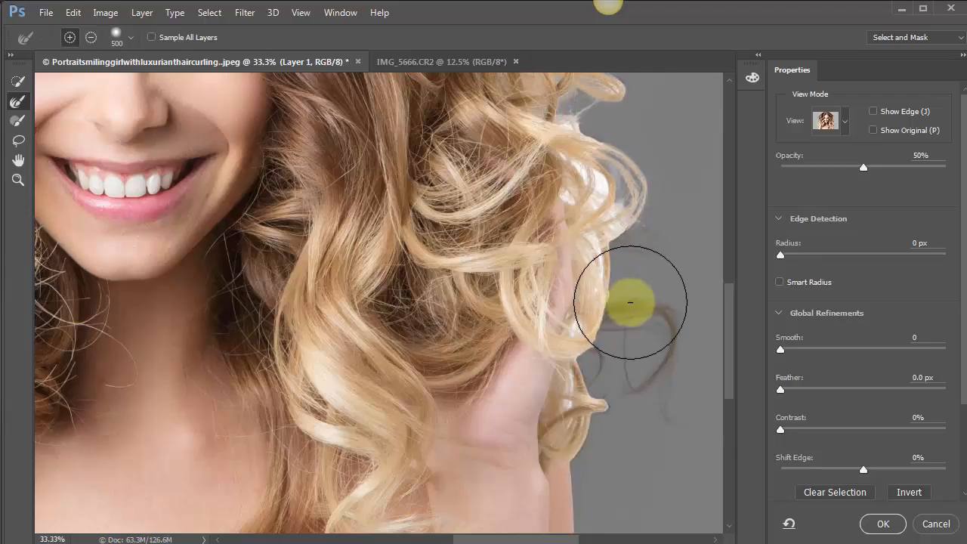
{"action": "left_click_drag", "start_coordinate": [599, 182], "coordinate": [655, 294]}
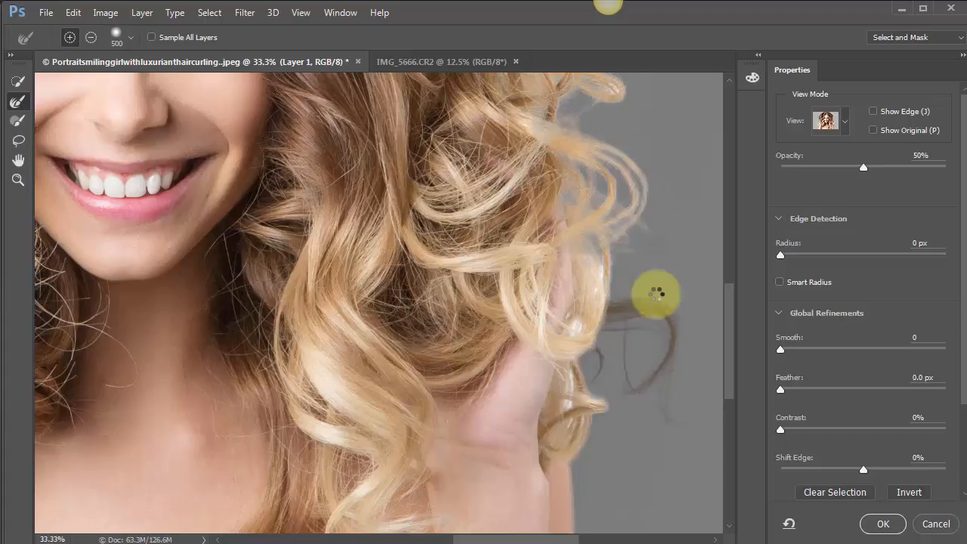
{"action": "mouse_move", "coordinate": [626, 242]}
{"action": "left_mouse_down"}
{"action": "mouse_move", "coordinate": [602, 219]}
{"action": "mouse_move", "coordinate": [606, 376]}
{"action": "mouse_move", "coordinate": [595, 415]}
{"action": "mouse_move", "coordinate": [573, 424]}
{"action": "mouse_move", "coordinate": [566, 403]}
{"action": "mouse_move", "coordinate": [636, 465]}
{"action": "mouse_move", "coordinate": [644, 433]}
{"action": "mouse_move", "coordinate": [584, 324]}
{"action": "mouse_move", "coordinate": [605, 348]}
{"action": "mouse_move", "coordinate": [554, 401]}
{"action": "mouse_move", "coordinate": [553, 419]}
{"action": "mouse_move", "coordinate": [555, 400]}
{"action": "mouse_move", "coordinate": [545, 428]}
{"action": "left_mouse_up"}
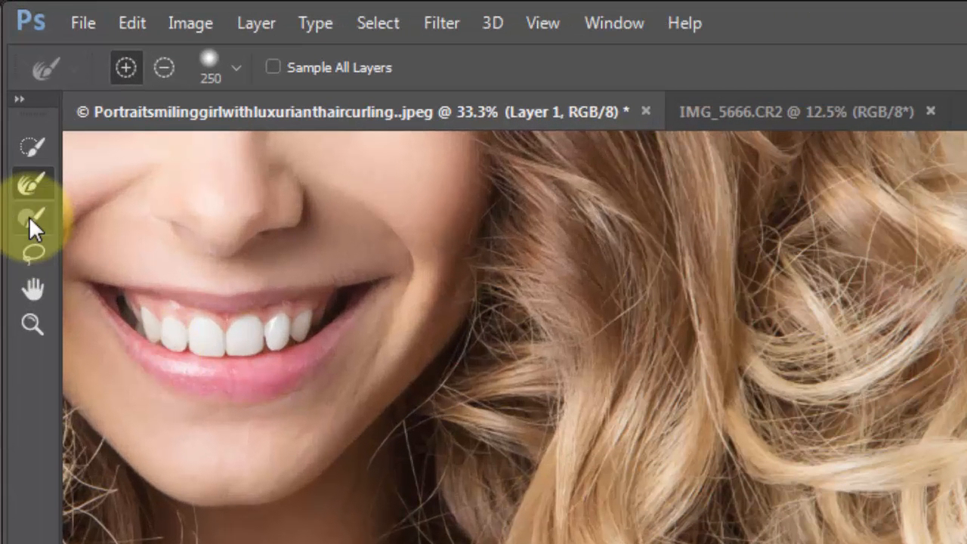
Step: Restore the raised hand and the hair beside it by painting with the Brush tool at size 175 in add mode
{"action": "left_click", "coordinate": [28, 216]}
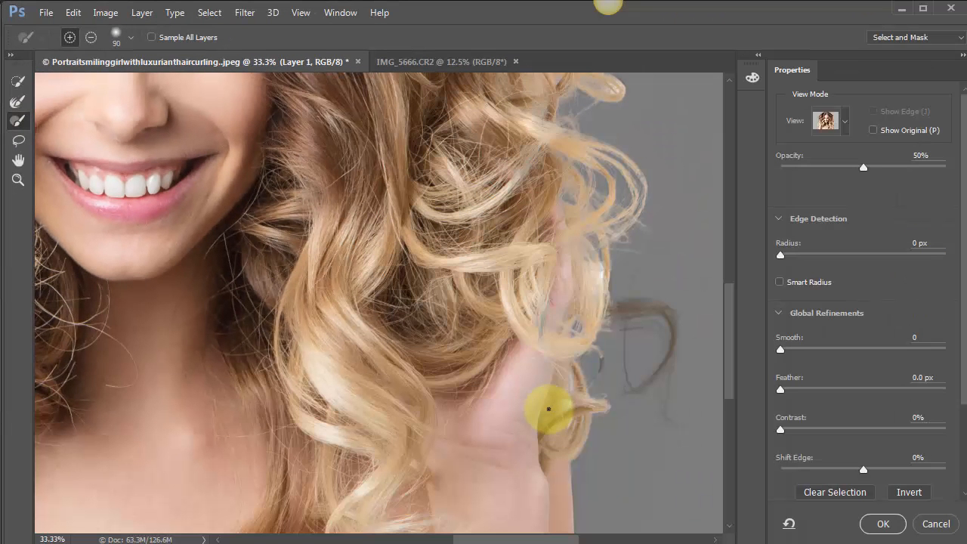
{"action": "key", "text": "bracketright"}
{"action": "key", "text": "bracketright"}
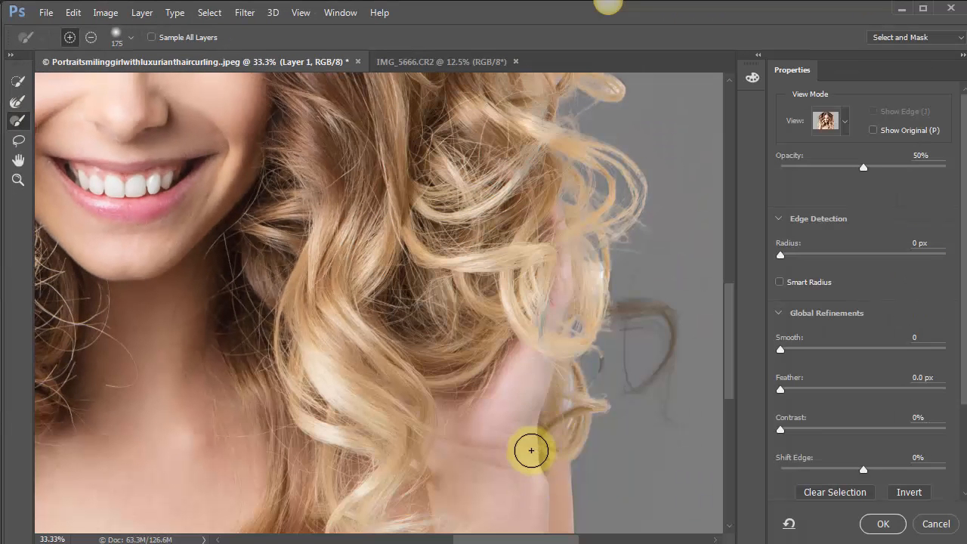
{"action": "mouse_move", "coordinate": [531, 435]}
{"action": "left_mouse_down"}
{"action": "mouse_move", "coordinate": [555, 283]}
{"action": "mouse_move", "coordinate": [546, 365]}
{"action": "mouse_move", "coordinate": [527, 277]}
{"action": "mouse_move", "coordinate": [512, 334]}
{"action": "mouse_move", "coordinate": [518, 384]}
{"action": "mouse_move", "coordinate": [533, 369]}
{"action": "mouse_move", "coordinate": [546, 293]}
{"action": "mouse_move", "coordinate": [526, 404]}
{"action": "mouse_move", "coordinate": [545, 346]}
{"action": "mouse_move", "coordinate": [549, 280]}
{"action": "mouse_move", "coordinate": [549, 289]}
{"action": "mouse_move", "coordinate": [545, 229]}
{"action": "mouse_move", "coordinate": [545, 270]}
{"action": "mouse_move", "coordinate": [529, 219]}
{"action": "mouse_move", "coordinate": [534, 179]}
{"action": "mouse_move", "coordinate": [533, 195]}
{"action": "mouse_move", "coordinate": [586, 238]}
{"action": "mouse_move", "coordinate": [614, 246]}
{"action": "mouse_move", "coordinate": [661, 215]}
{"action": "mouse_move", "coordinate": [629, 235]}
{"action": "mouse_move", "coordinate": [621, 288]}
{"action": "mouse_move", "coordinate": [667, 323]}
{"action": "mouse_move", "coordinate": [768, 448]}
{"action": "mouse_move", "coordinate": [603, 301]}
{"action": "mouse_move", "coordinate": [647, 313]}
{"action": "mouse_move", "coordinate": [579, 328]}
{"action": "mouse_move", "coordinate": [626, 285]}
{"action": "mouse_move", "coordinate": [652, 321]}
{"action": "mouse_move", "coordinate": [624, 356]}
{"action": "left_mouse_up"}
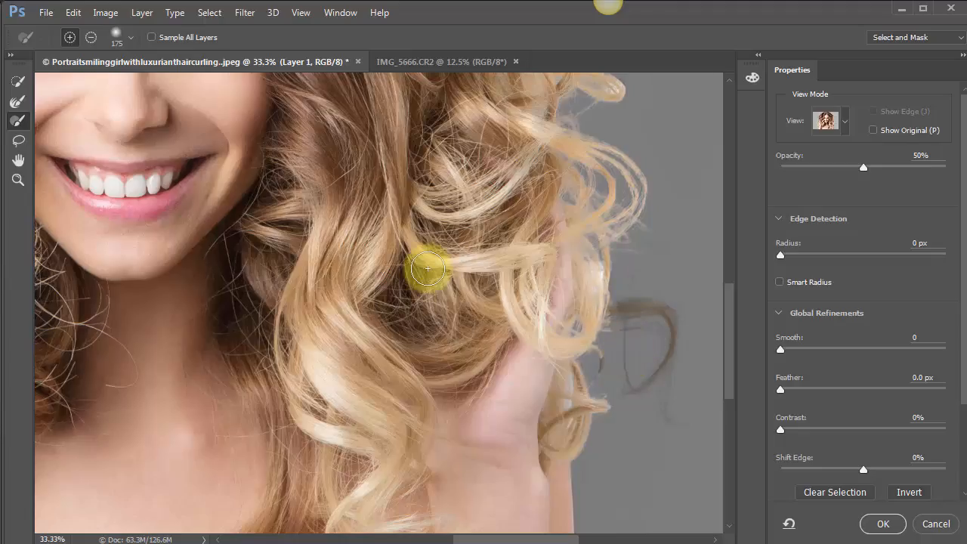
Step: Remove the leftover light fringe along the upper-right hair edge with the Brush tool in subtract mode at size 175
{"action": "scroll", "coordinate": [490, 389], "scroll_direction": "up", "scroll_amount": 3}
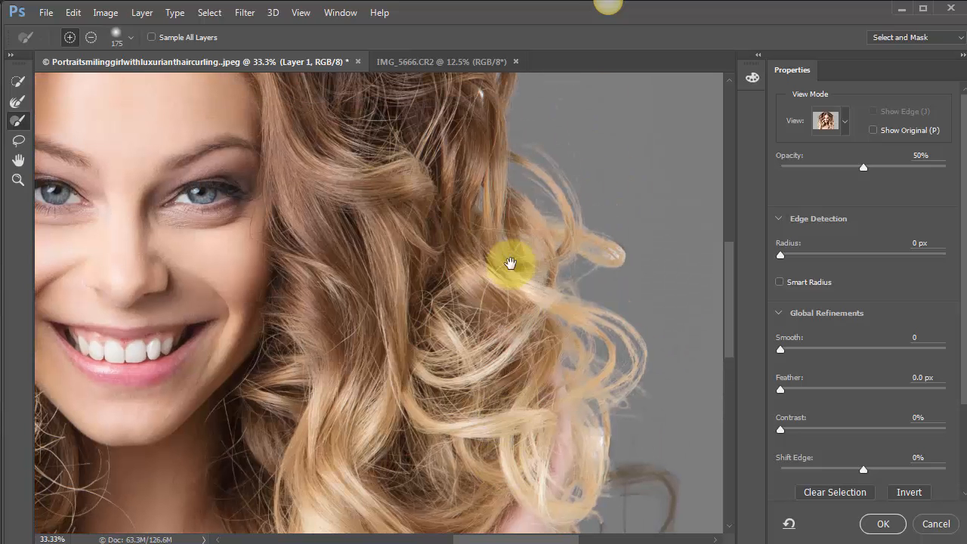
{"action": "scroll", "coordinate": [568, 436], "scroll_direction": "up", "scroll_amount": 2}
{"action": "left_click_drag", "start_coordinate": [476, 300], "coordinate": [547, 385]}
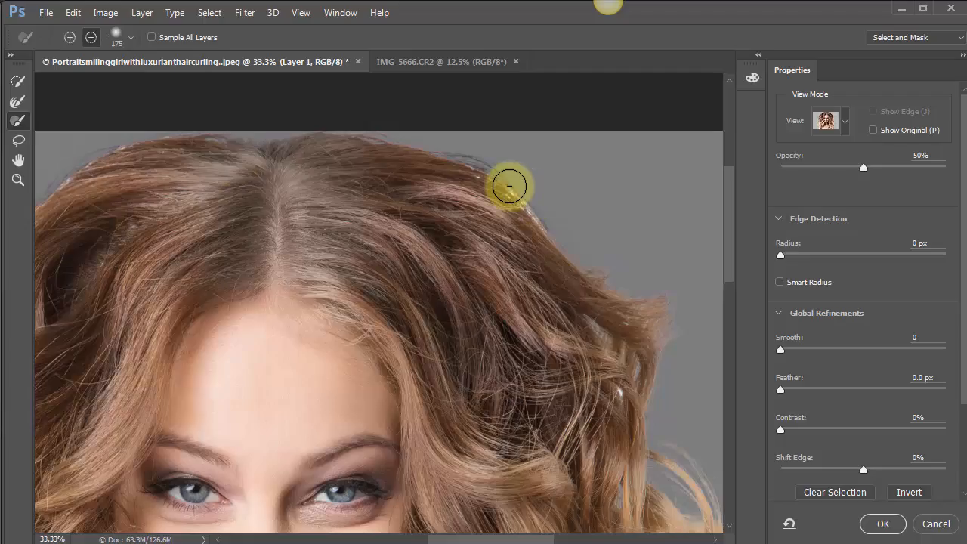
{"action": "mouse_move", "coordinate": [516, 189]}
{"action": "left_mouse_down"}
{"action": "mouse_move", "coordinate": [572, 240]}
{"action": "mouse_move", "coordinate": [608, 259]}
{"action": "left_mouse_up"}
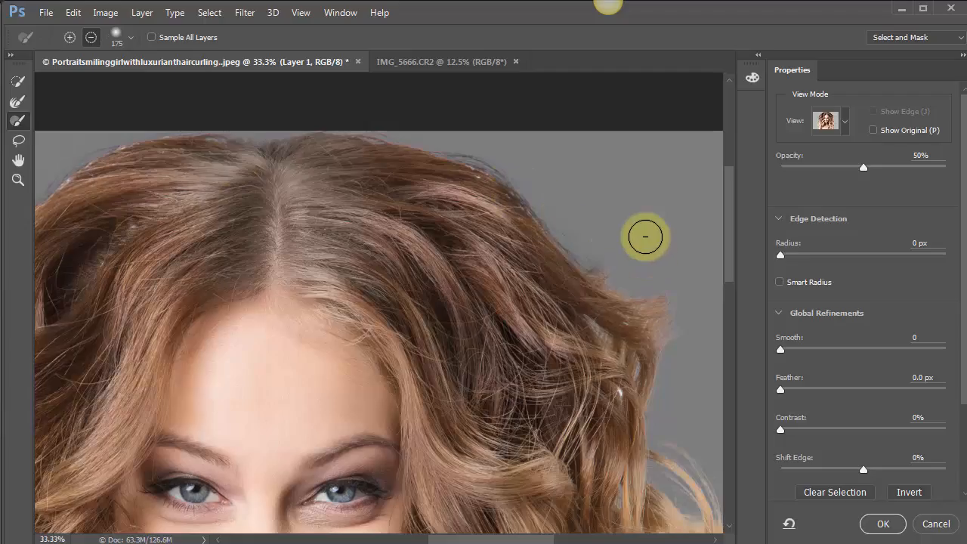
{"action": "mouse_move", "coordinate": [519, 179]}
{"action": "left_mouse_down"}
{"action": "mouse_move", "coordinate": [475, 164]}
{"action": "mouse_move", "coordinate": [653, 199]}
{"action": "mouse_move", "coordinate": [627, 254]}
{"action": "mouse_move", "coordinate": [628, 288]}
{"action": "mouse_move", "coordinate": [718, 293]}
{"action": "mouse_move", "coordinate": [686, 322]}
{"action": "mouse_move", "coordinate": [695, 367]}
{"action": "mouse_move", "coordinate": [685, 350]}
{"action": "mouse_move", "coordinate": [672, 351]}
{"action": "mouse_move", "coordinate": [674, 380]}
{"action": "mouse_move", "coordinate": [664, 340]}
{"action": "mouse_move", "coordinate": [676, 384]}
{"action": "mouse_move", "coordinate": [666, 407]}
{"action": "mouse_move", "coordinate": [621, 393]}
{"action": "left_mouse_up"}
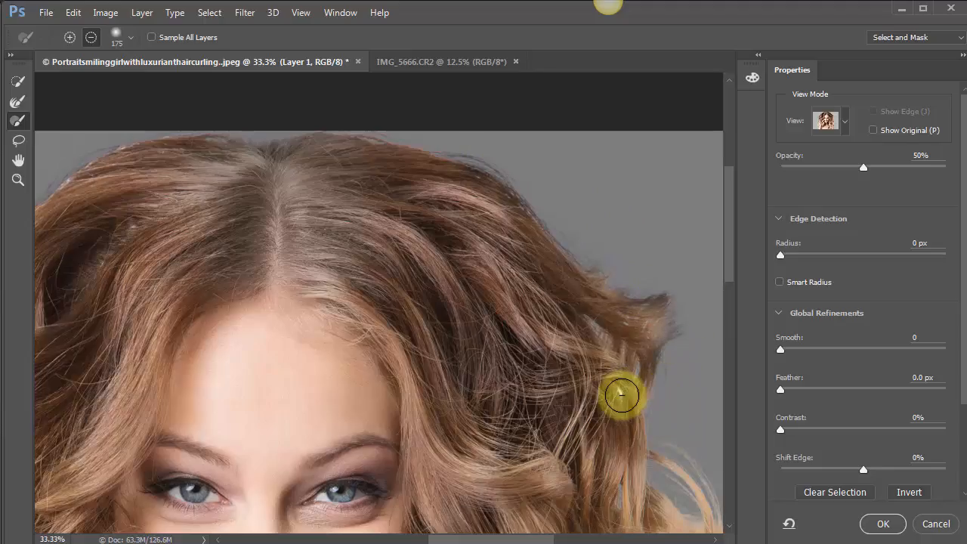
{"action": "left_click_drag", "start_coordinate": [682, 396], "coordinate": [565, 229]}
{"action": "mouse_move", "coordinate": [584, 279]}
{"action": "left_mouse_down"}
{"action": "mouse_move", "coordinate": [590, 410]}
{"action": "mouse_move", "coordinate": [573, 437]}
{"action": "mouse_move", "coordinate": [649, 458]}
{"action": "mouse_move", "coordinate": [627, 417]}
{"action": "mouse_move", "coordinate": [596, 422]}
{"action": "mouse_move", "coordinate": [702, 438]}
{"action": "mouse_move", "coordinate": [625, 435]}
{"action": "mouse_move", "coordinate": [619, 418]}
{"action": "mouse_move", "coordinate": [563, 427]}
{"action": "mouse_move", "coordinate": [651, 446]}
{"action": "left_mouse_up"}
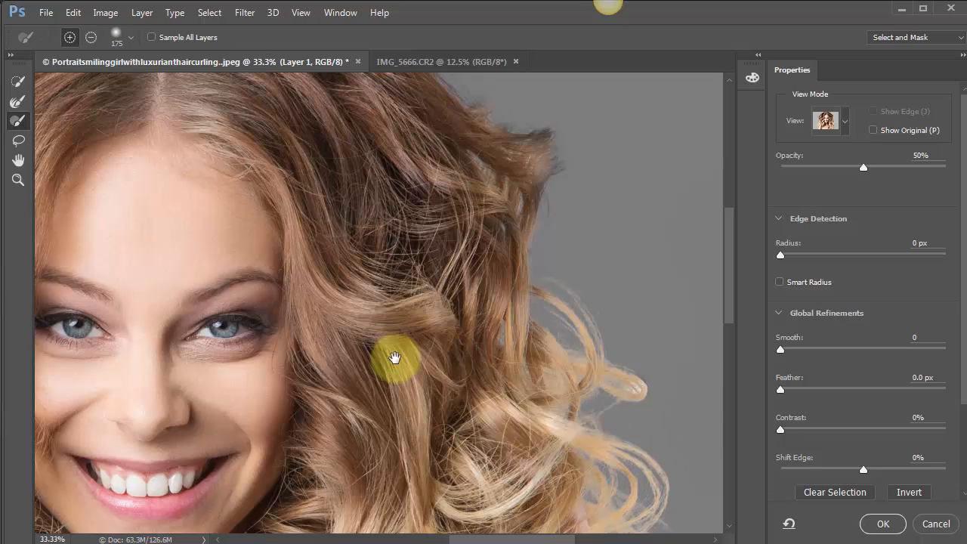
Step: Remove the light fringe along the upper-left hair edge with the Brush tool in subtract mode at size 175
{"action": "left_click_drag", "start_coordinate": [408, 357], "coordinate": [742, 382]}
{"action": "left_click_drag", "start_coordinate": [320, 339], "coordinate": [623, 365]}
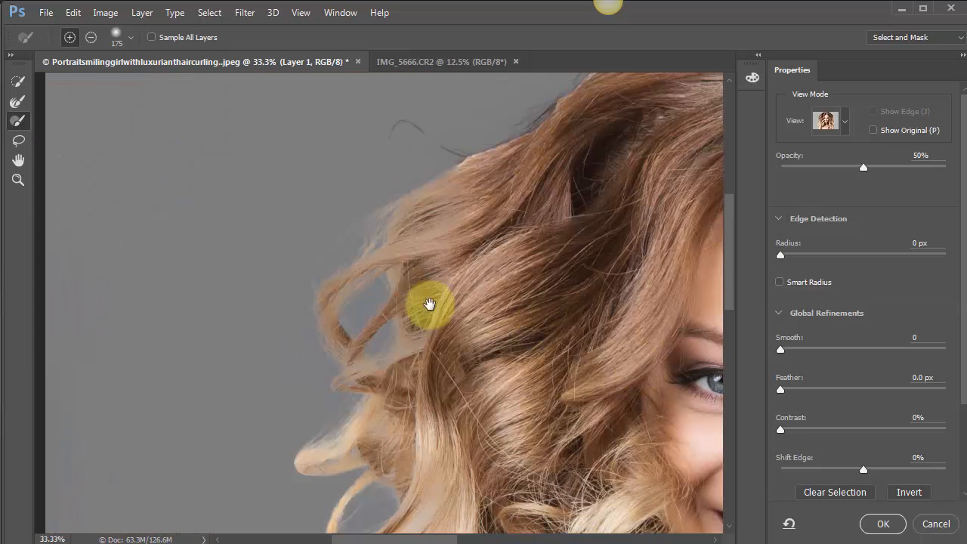
{"action": "mouse_move", "coordinate": [425, 291]}
{"action": "left_mouse_down"}
{"action": "mouse_move", "coordinate": [416, 339]}
{"action": "mouse_move", "coordinate": [362, 370]}
{"action": "left_mouse_up"}
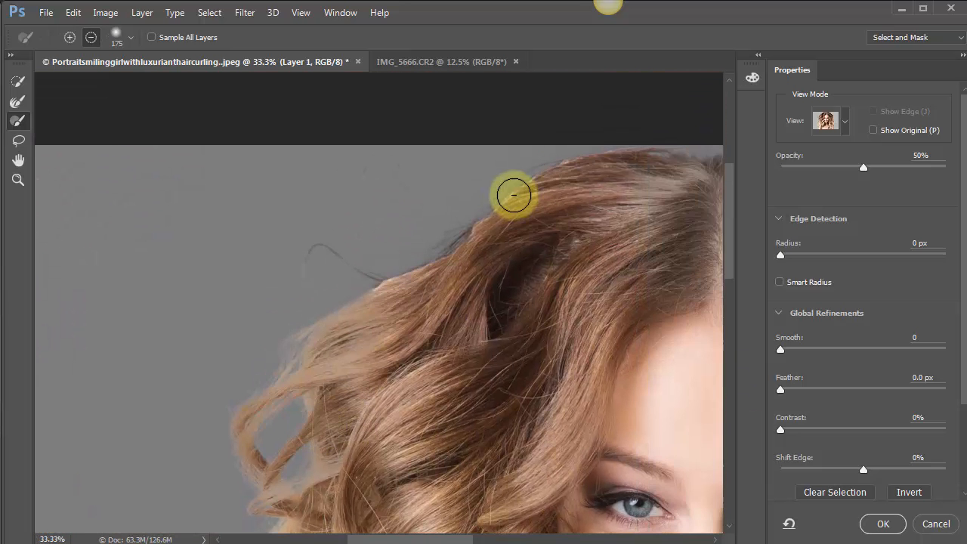
{"action": "mouse_move", "coordinate": [504, 201]}
{"action": "left_mouse_down"}
{"action": "mouse_move", "coordinate": [550, 191]}
{"action": "mouse_move", "coordinate": [552, 165]}
{"action": "mouse_move", "coordinate": [573, 162]}
{"action": "mouse_move", "coordinate": [517, 182]}
{"action": "mouse_move", "coordinate": [651, 267]}
{"action": "mouse_move", "coordinate": [439, 245]}
{"action": "left_mouse_up"}
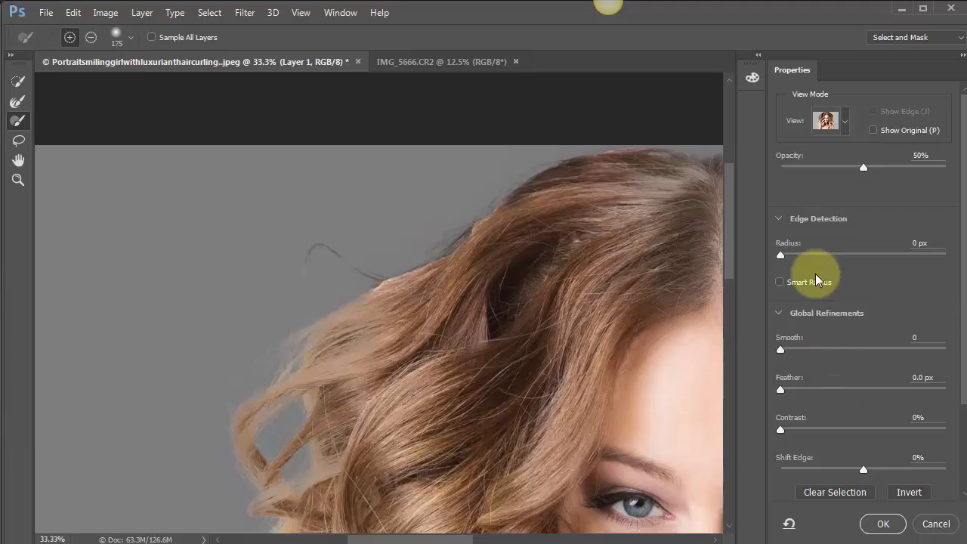
Step: Preview the cutout on white and paint back the missing hair along the upper-left contour, crown and upper-right curls
{"action": "left_click", "coordinate": [846, 127]}
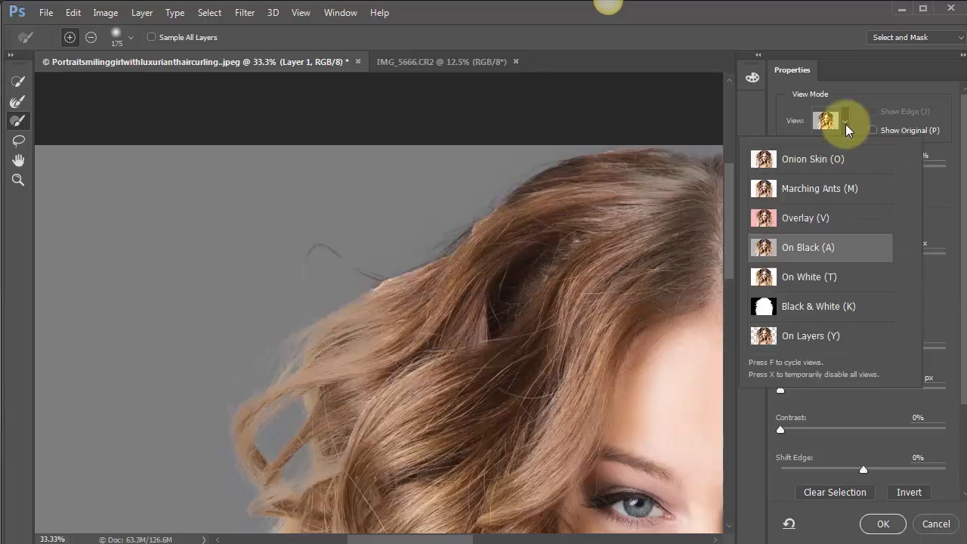
{"action": "left_click", "coordinate": [816, 276]}
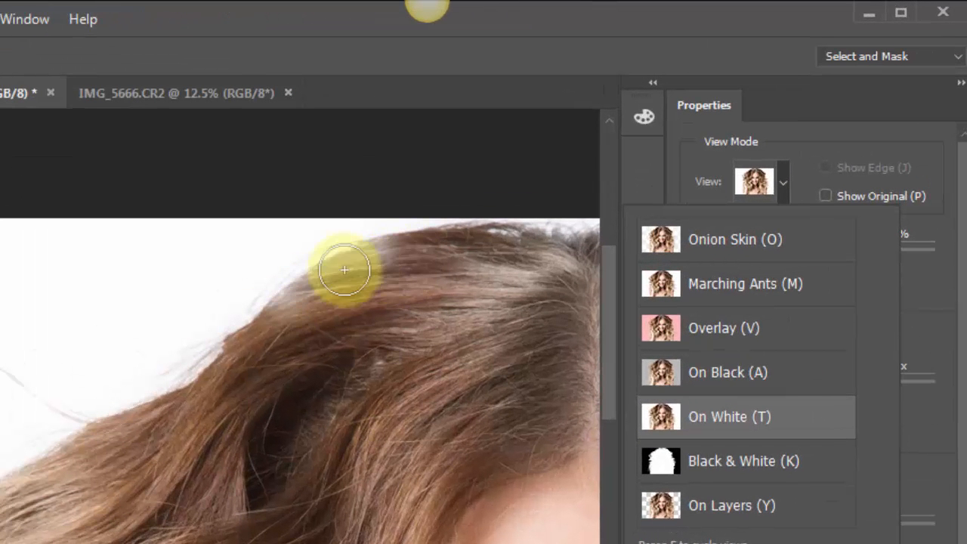
{"action": "left_click", "coordinate": [276, 319]}
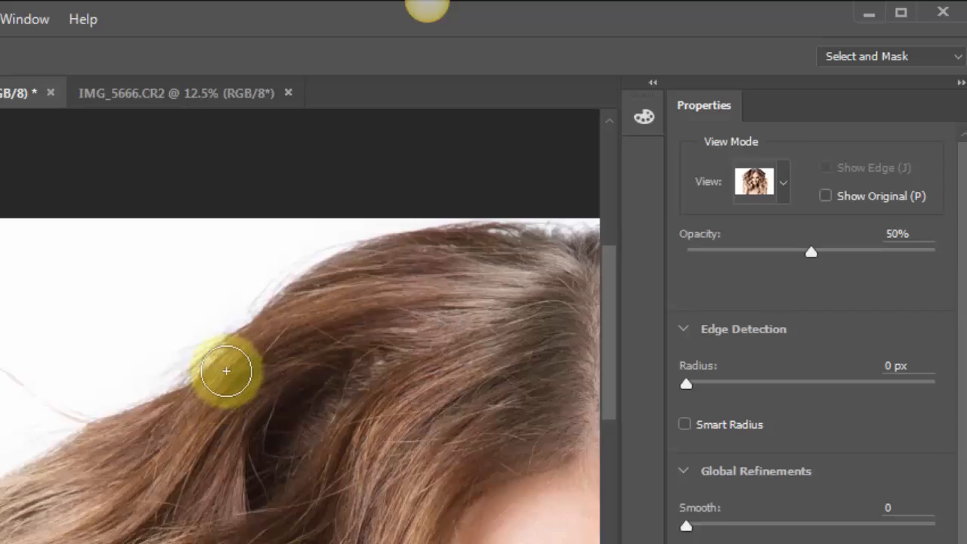
{"action": "left_click_drag", "start_coordinate": [400, 349], "coordinate": [35, 488]}
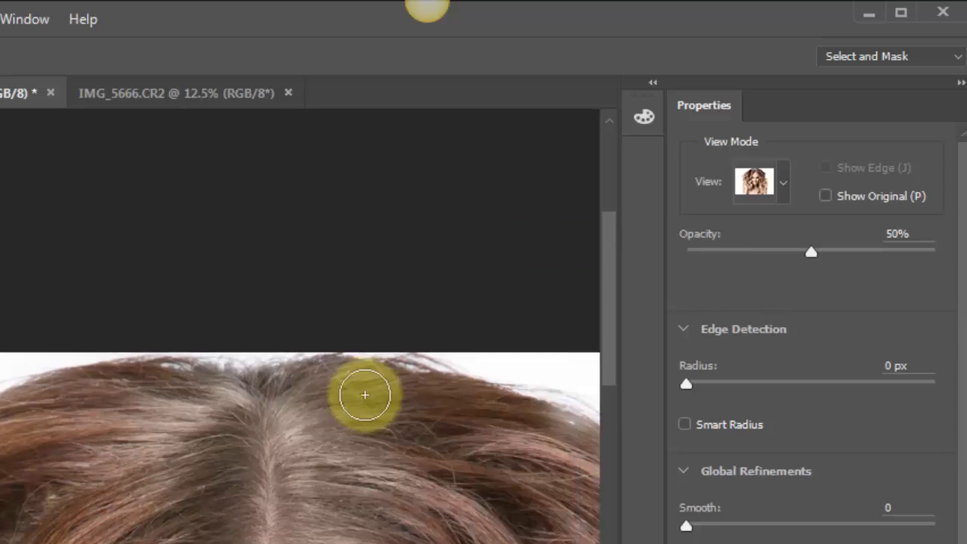
{"action": "left_click_drag", "start_coordinate": [431, 447], "coordinate": [162, 458]}
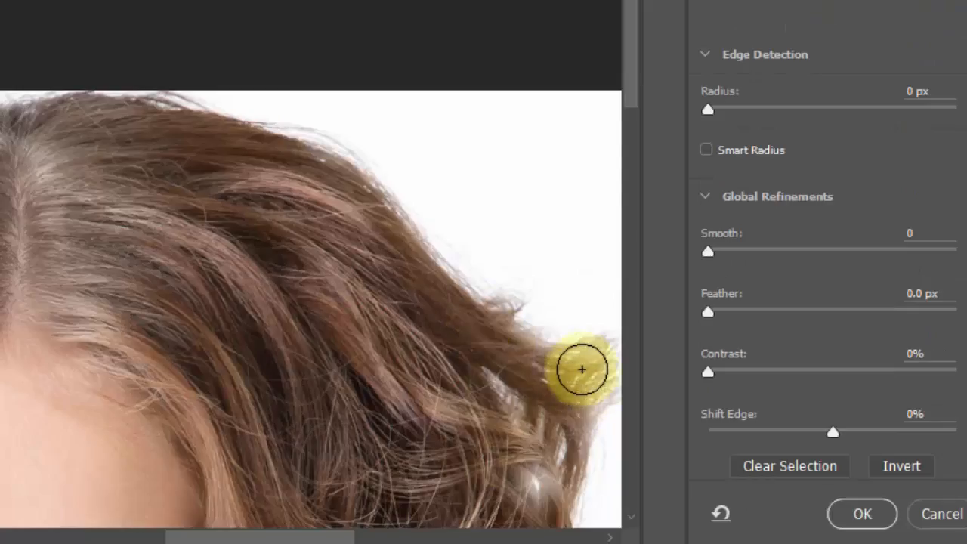
{"action": "left_click_drag", "start_coordinate": [451, 333], "coordinate": [237, 201]}
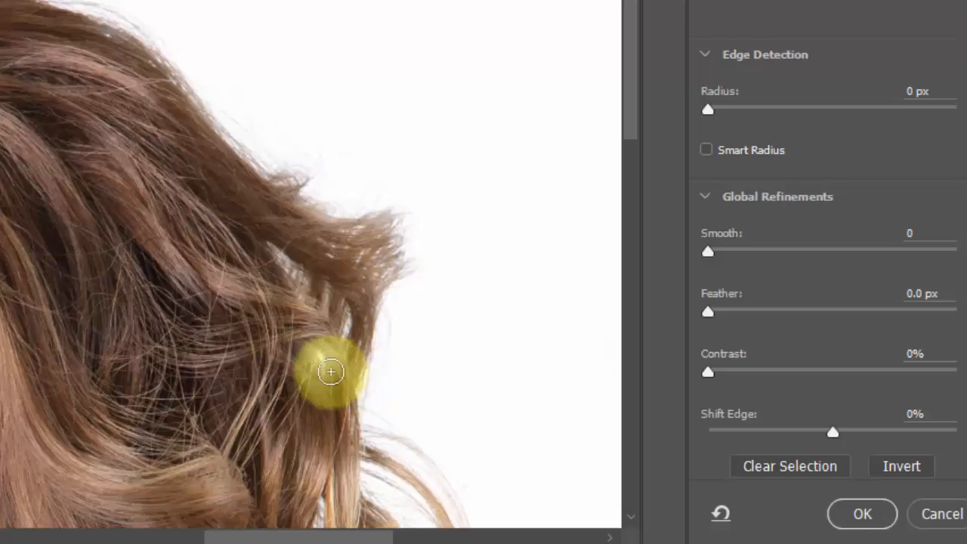
{"action": "mouse_move", "coordinate": [338, 406]}
{"action": "left_mouse_down"}
{"action": "mouse_move", "coordinate": [306, 360]}
{"action": "mouse_move", "coordinate": [350, 407]}
{"action": "mouse_move", "coordinate": [319, 375]}
{"action": "mouse_move", "coordinate": [383, 388]}
{"action": "left_mouse_up"}
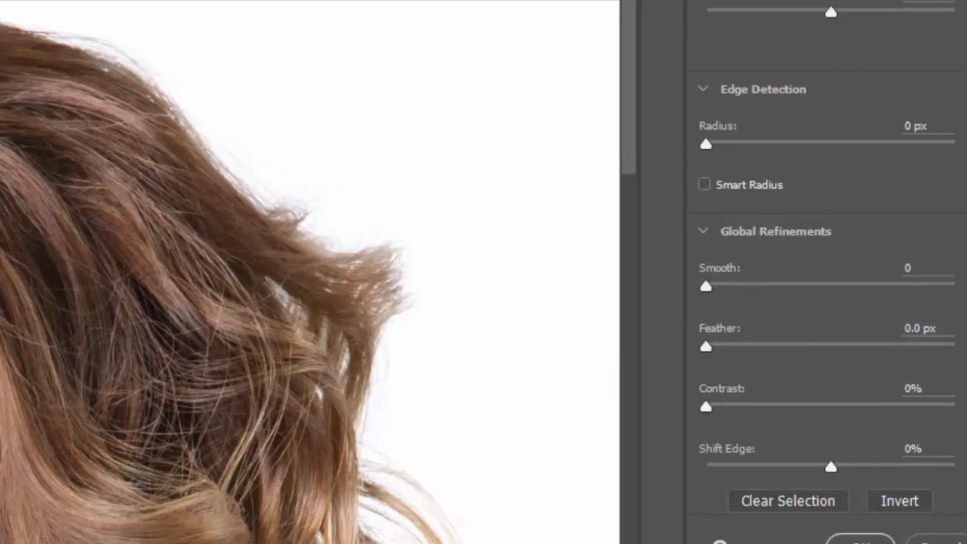
Step: Preview the cutout on black and clear the light fringe around the upper-right hair flick by subtracting and refining its edge
{"action": "left_click", "coordinate": [729, 3]}
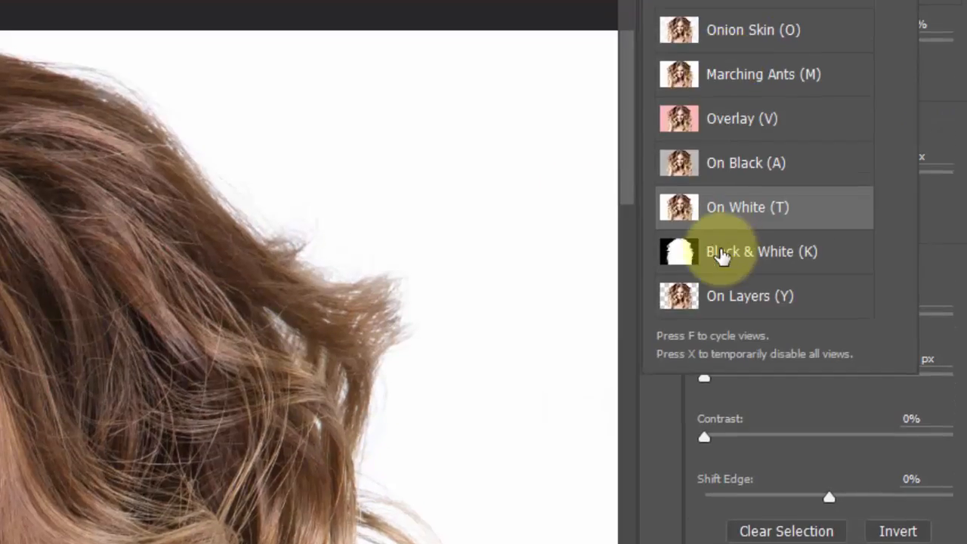
{"action": "left_click", "coordinate": [727, 167]}
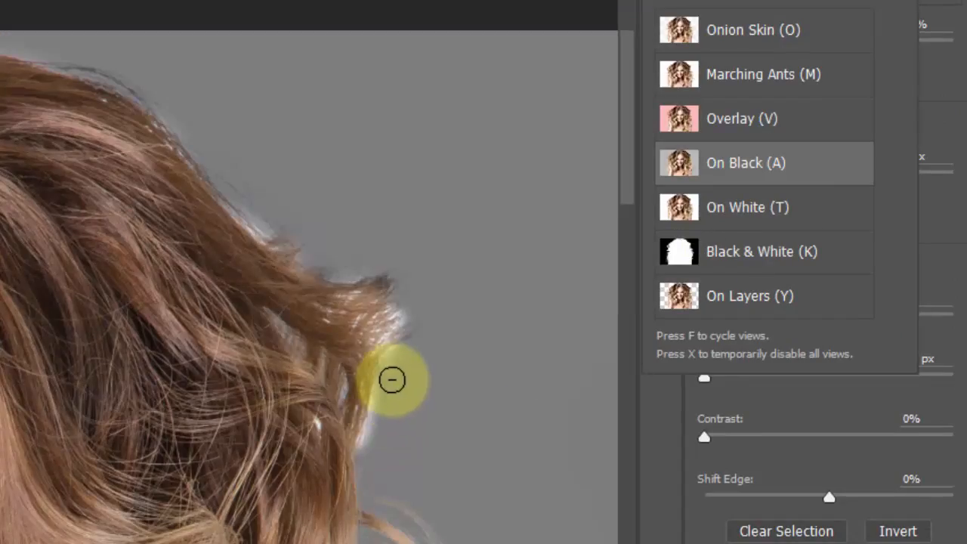
{"action": "left_click", "coordinate": [379, 414]}
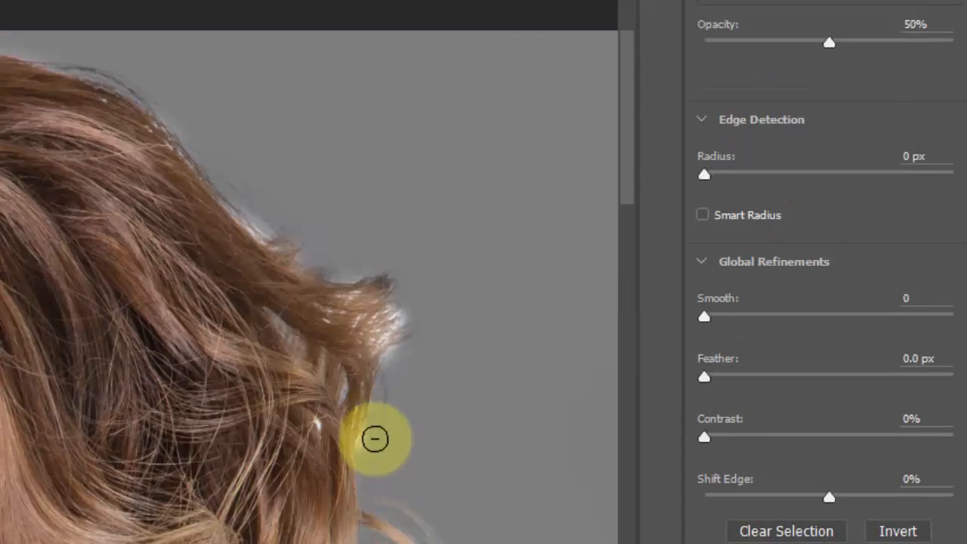
{"action": "mouse_move", "coordinate": [398, 330]}
{"action": "left_mouse_down"}
{"action": "mouse_move", "coordinate": [320, 426]}
{"action": "mouse_move", "coordinate": [402, 439]}
{"action": "mouse_move", "coordinate": [392, 333]}
{"action": "left_mouse_up"}
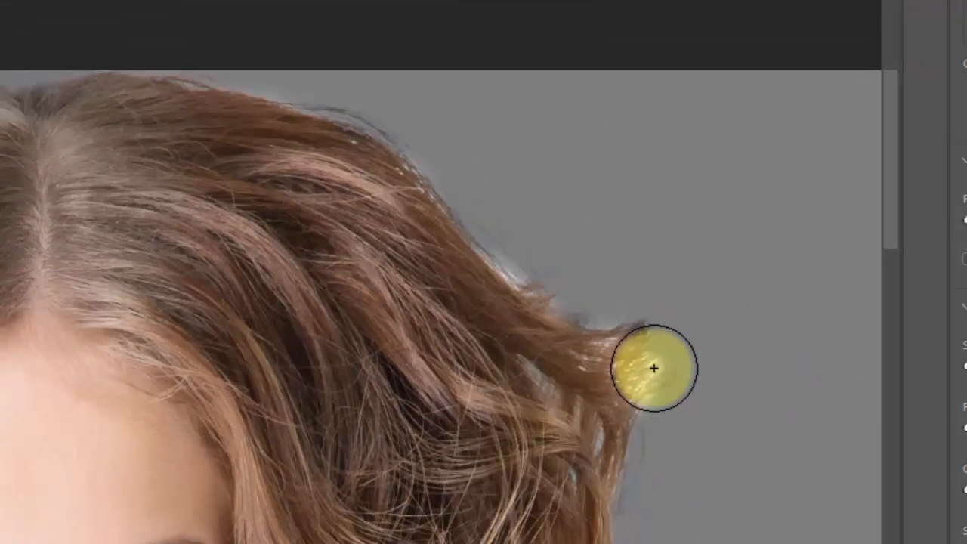
{"action": "mouse_move", "coordinate": [654, 368]}
{"action": "left_mouse_down"}
{"action": "mouse_move", "coordinate": [588, 328]}
{"action": "mouse_move", "coordinate": [617, 323]}
{"action": "mouse_move", "coordinate": [564, 309]}
{"action": "left_mouse_up"}
{"action": "mouse_move", "coordinate": [491, 254]}
{"action": "left_mouse_down"}
{"action": "mouse_move", "coordinate": [480, 235]}
{"action": "mouse_move", "coordinate": [430, 203]}
{"action": "mouse_move", "coordinate": [466, 214]}
{"action": "left_mouse_up"}
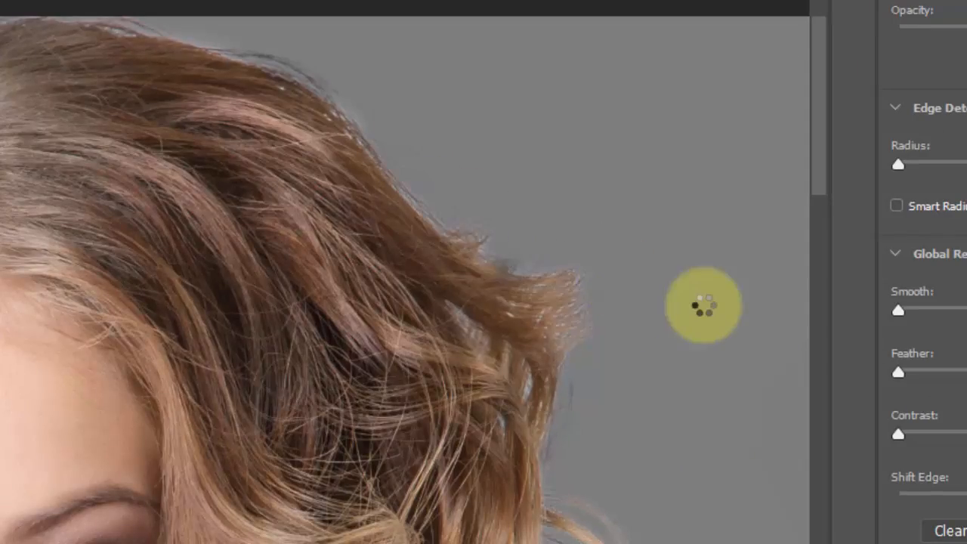
Step: Refine the edge along the upper-left hair contour and across the crown to remove the leftover light fringe
{"action": "mouse_move", "coordinate": [296, 292]}
{"action": "left_mouse_down"}
{"action": "mouse_move", "coordinate": [475, 112]}
{"action": "mouse_move", "coordinate": [503, 104]}
{"action": "left_mouse_up"}
{"action": "left_click_drag", "start_coordinate": [177, 211], "coordinate": [576, 324]}
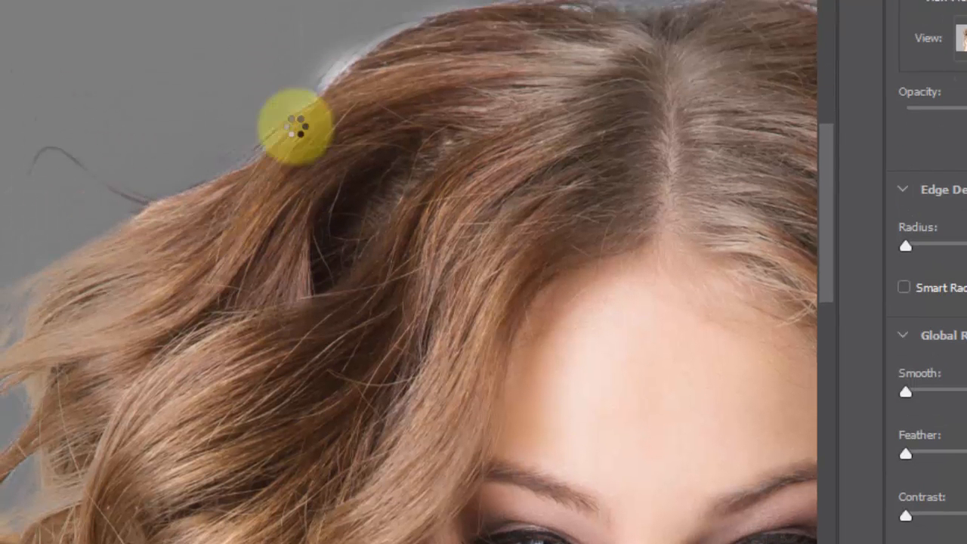
{"action": "left_click_drag", "start_coordinate": [337, 63], "coordinate": [330, 86]}
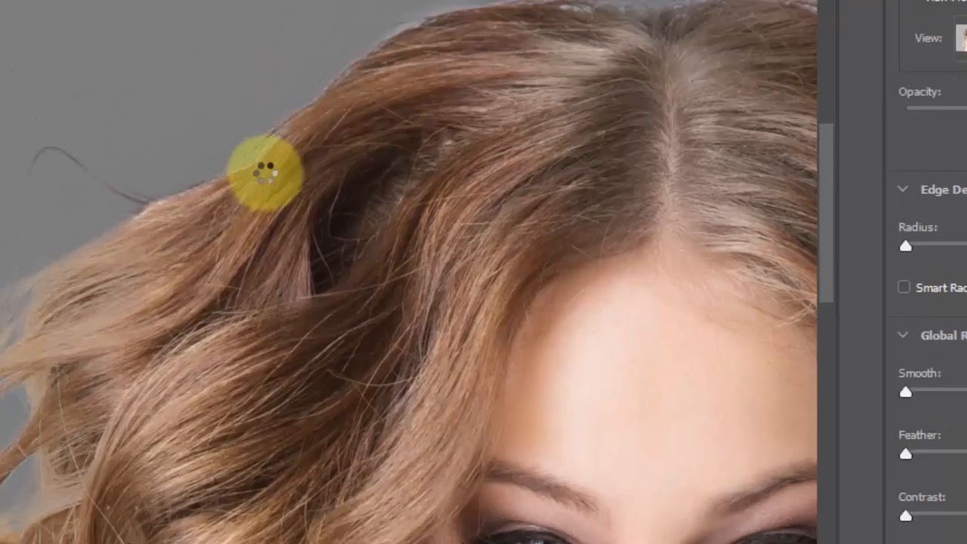
{"action": "key", "text": "space"}
{"action": "left_click_drag", "start_coordinate": [427, 134], "coordinate": [406, 123]}
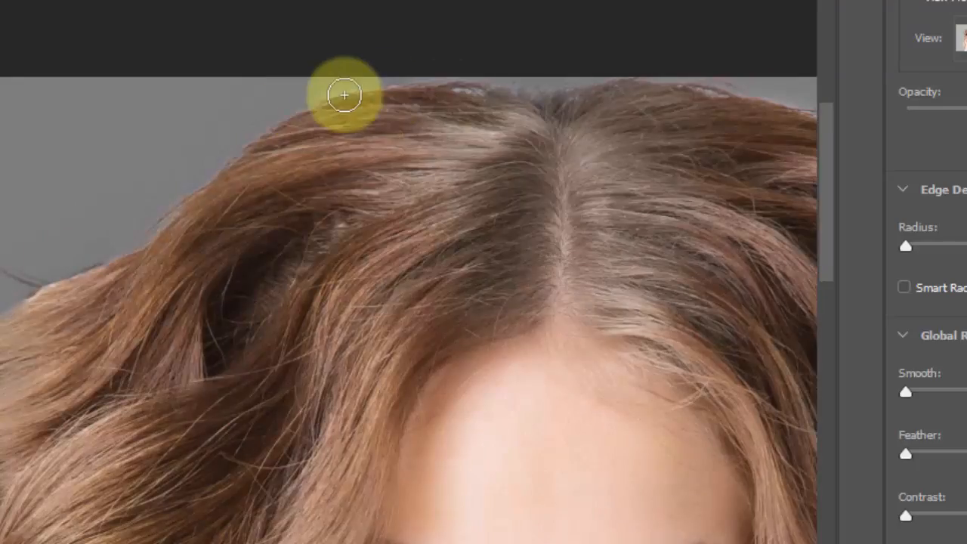
{"action": "mouse_move", "coordinate": [334, 94]}
{"action": "left_mouse_down"}
{"action": "mouse_move", "coordinate": [438, 72]}
{"action": "mouse_move", "coordinate": [394, 86]}
{"action": "mouse_move", "coordinate": [556, 100]}
{"action": "mouse_move", "coordinate": [442, 84]}
{"action": "mouse_move", "coordinate": [559, 85]}
{"action": "left_mouse_up"}
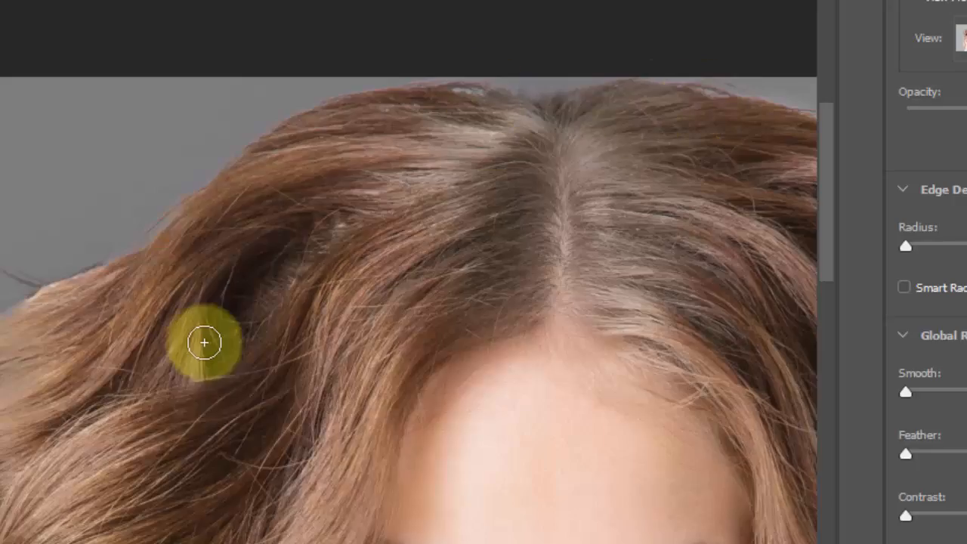
Step: Refine the edge down the left side of the hair, brushing over the wispy lower curls beside the raised arm
{"action": "left_click_drag", "start_coordinate": [205, 312], "coordinate": [377, 254]}
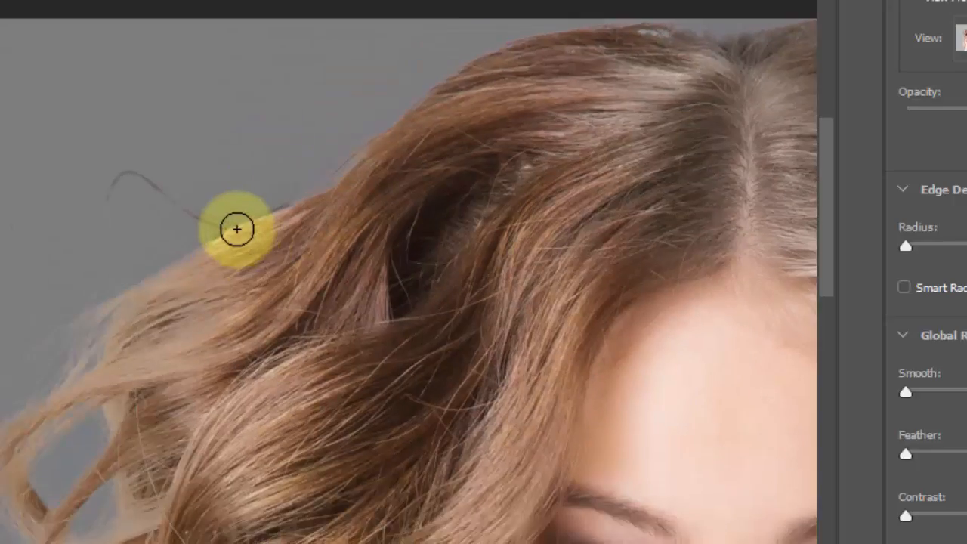
{"action": "mouse_move", "coordinate": [236, 226]}
{"action": "left_mouse_down"}
{"action": "mouse_move", "coordinate": [188, 244]}
{"action": "mouse_move", "coordinate": [169, 335]}
{"action": "mouse_move", "coordinate": [194, 363]}
{"action": "mouse_move", "coordinate": [223, 349]}
{"action": "mouse_move", "coordinate": [259, 76]}
{"action": "left_mouse_up"}
{"action": "left_click_drag", "start_coordinate": [241, 265], "coordinate": [292, 95]}
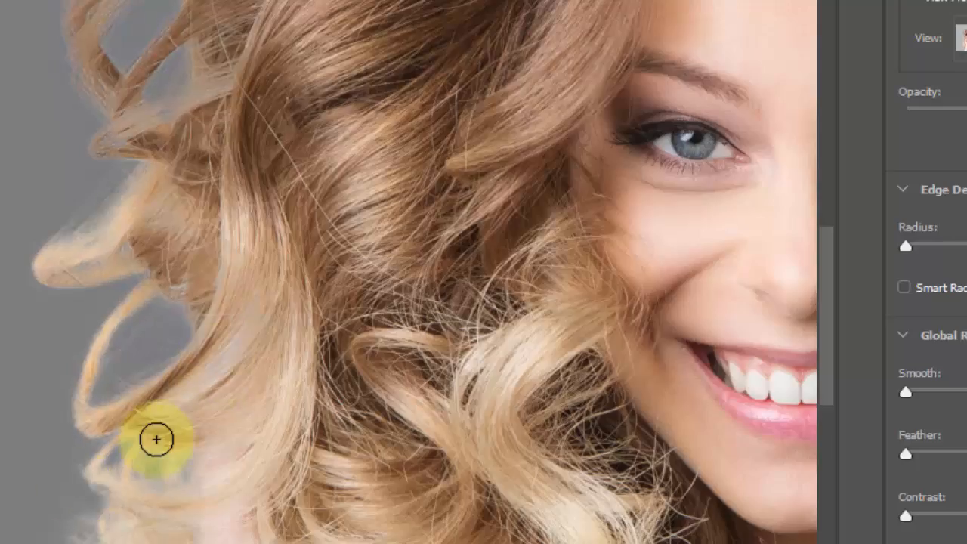
{"action": "left_click_drag", "start_coordinate": [108, 442], "coordinate": [171, 231]}
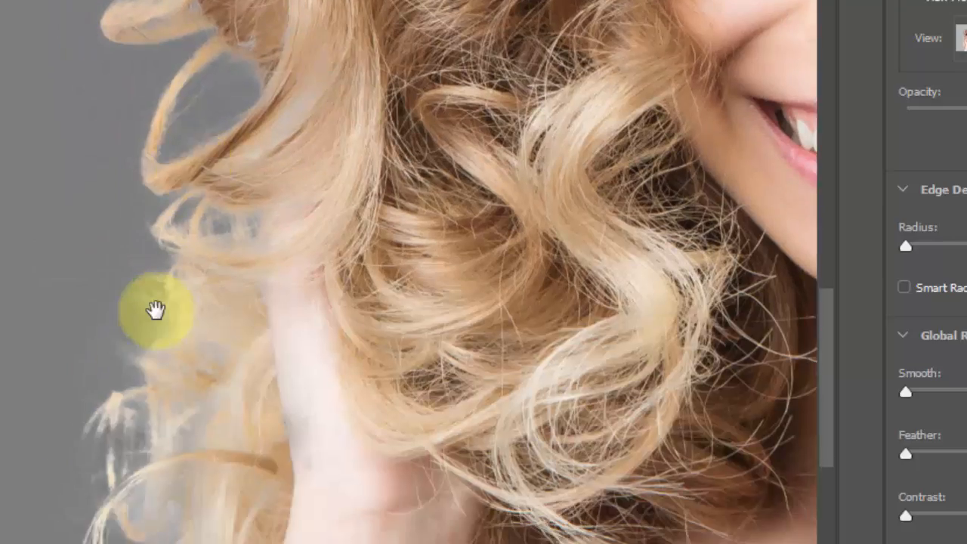
{"action": "scroll", "coordinate": [193, 303], "scroll_direction": "down", "scroll_amount": 3}
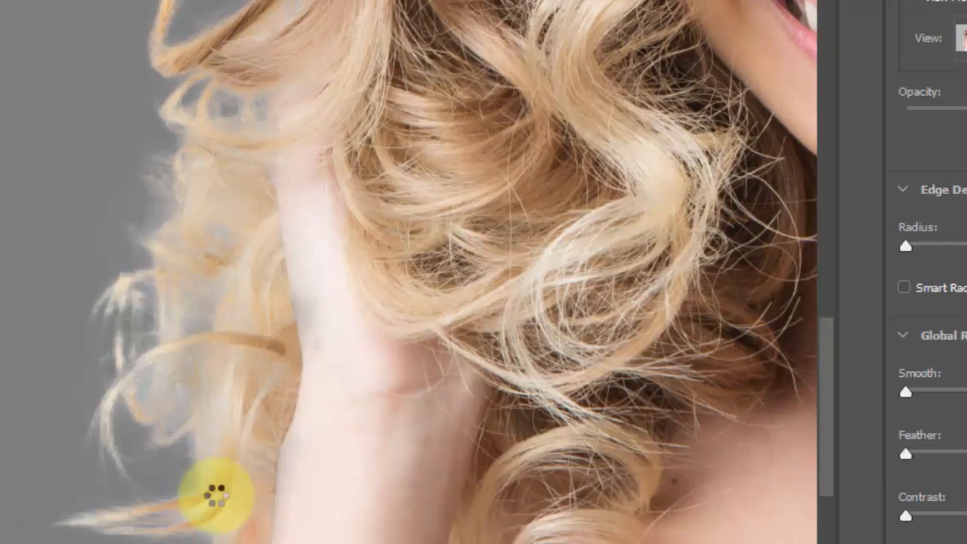
{"action": "mouse_move", "coordinate": [182, 403]}
{"action": "left_mouse_down"}
{"action": "mouse_move", "coordinate": [185, 461]}
{"action": "mouse_move", "coordinate": [201, 496]}
{"action": "left_mouse_up"}
{"action": "mouse_move", "coordinate": [198, 444]}
{"action": "left_mouse_down"}
{"action": "mouse_move", "coordinate": [217, 518]}
{"action": "mouse_move", "coordinate": [171, 521]}
{"action": "mouse_move", "coordinate": [159, 538]}
{"action": "mouse_move", "coordinate": [191, 539]}
{"action": "mouse_move", "coordinate": [203, 516]}
{"action": "mouse_move", "coordinate": [193, 511]}
{"action": "mouse_move", "coordinate": [214, 534]}
{"action": "left_mouse_up"}
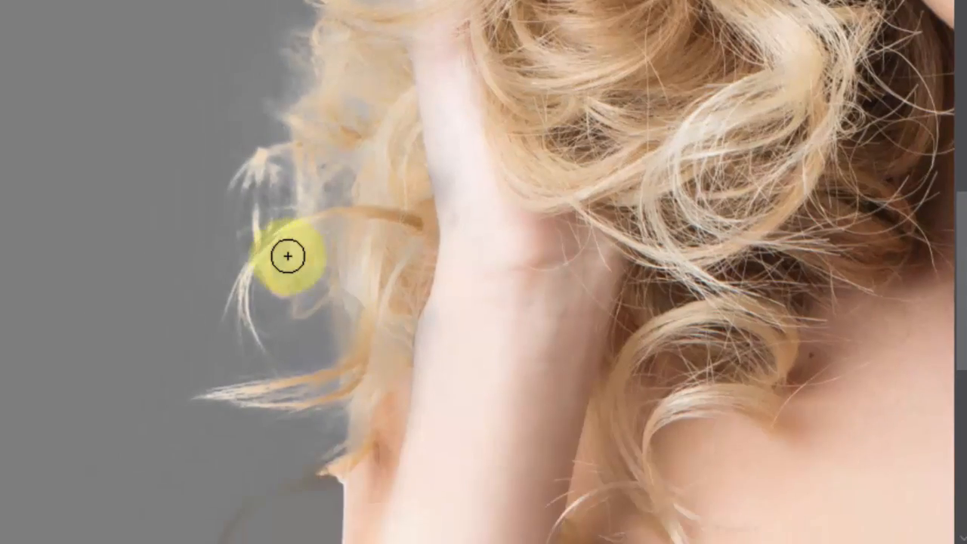
{"action": "left_click_drag", "start_coordinate": [278, 256], "coordinate": [357, 333]}
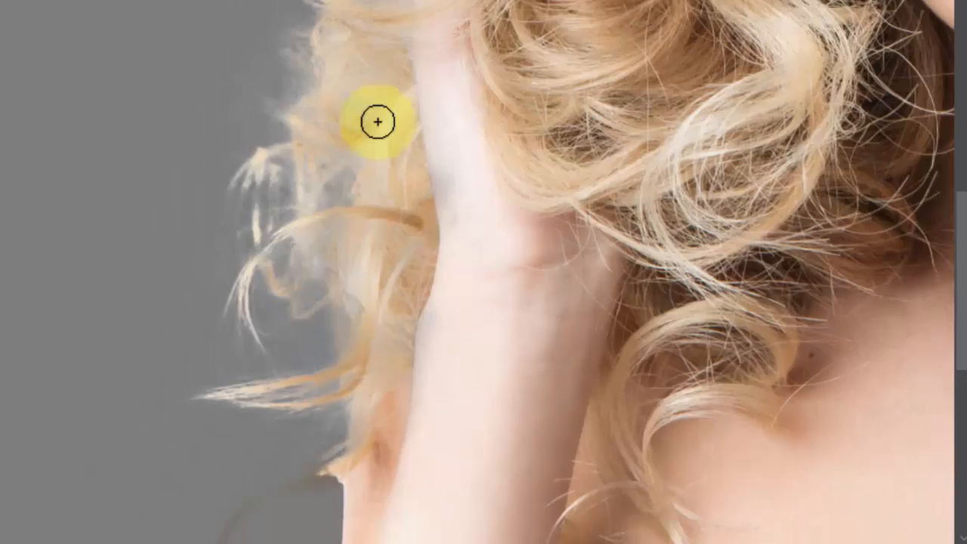
Step: Subtract the edge refinement around the curl loops left of the face with the Refine Edge Brush at size 100
{"action": "key", "text": "space"}
{"action": "left_click_drag", "start_coordinate": [395, 32], "coordinate": [313, 199]}
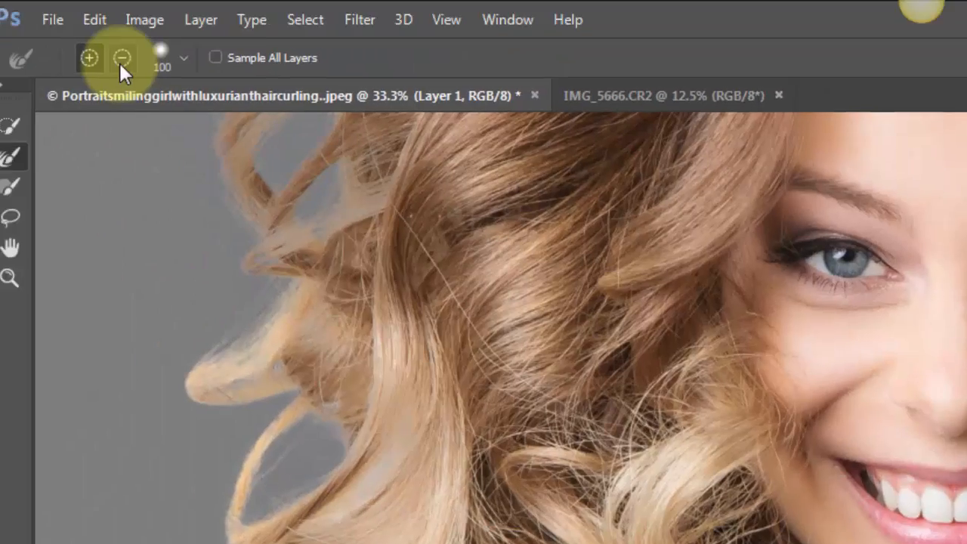
{"action": "left_click", "coordinate": [122, 60]}
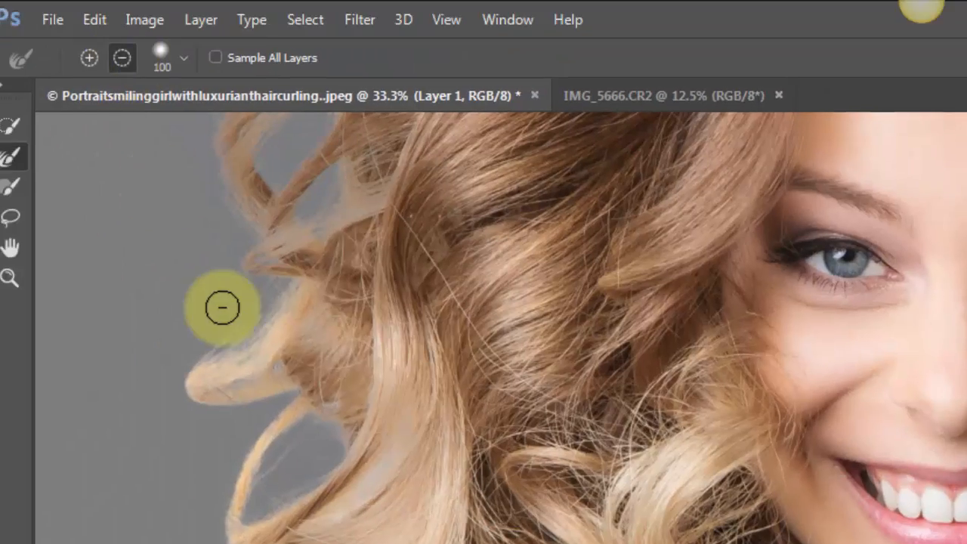
{"action": "mouse_move", "coordinate": [267, 375]}
{"action": "left_mouse_down"}
{"action": "mouse_move", "coordinate": [284, 312]}
{"action": "mouse_move", "coordinate": [208, 367]}
{"action": "mouse_move", "coordinate": [281, 387]}
{"action": "mouse_move", "coordinate": [225, 394]}
{"action": "mouse_move", "coordinate": [202, 435]}
{"action": "mouse_move", "coordinate": [249, 451]}
{"action": "left_mouse_up"}
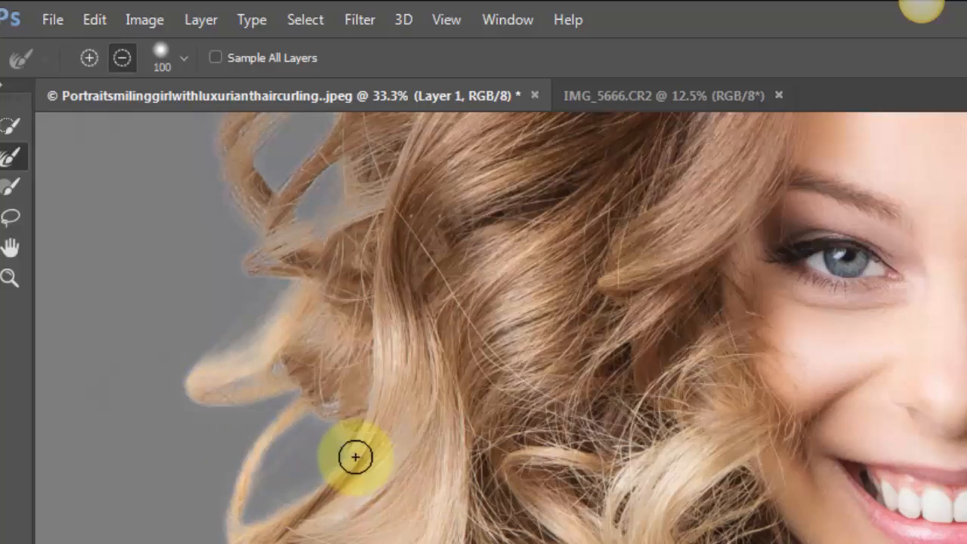
Step: Subtract the edge refinement over the lower-left curls beside the raised arm at brush size 100
{"action": "mouse_move", "coordinate": [354, 456]}
{"action": "left_mouse_down"}
{"action": "mouse_move", "coordinate": [347, 418]}
{"action": "mouse_move", "coordinate": [309, 436]}
{"action": "mouse_move", "coordinate": [330, 432]}
{"action": "mouse_move", "coordinate": [338, 448]}
{"action": "mouse_move", "coordinate": [299, 484]}
{"action": "mouse_move", "coordinate": [324, 538]}
{"action": "left_mouse_up"}
{"action": "left_click_drag", "start_coordinate": [556, 471], "coordinate": [535, 259]}
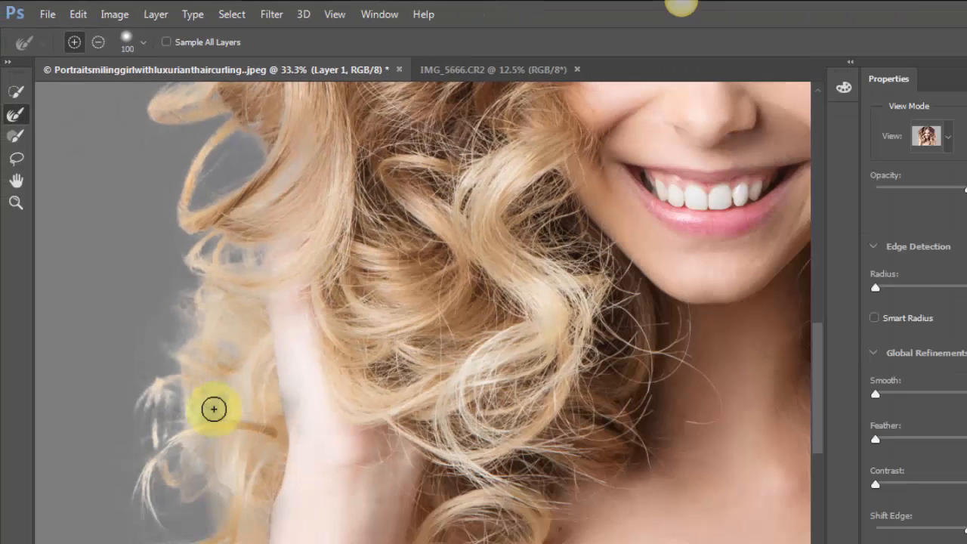
{"action": "key", "text": "alt"}
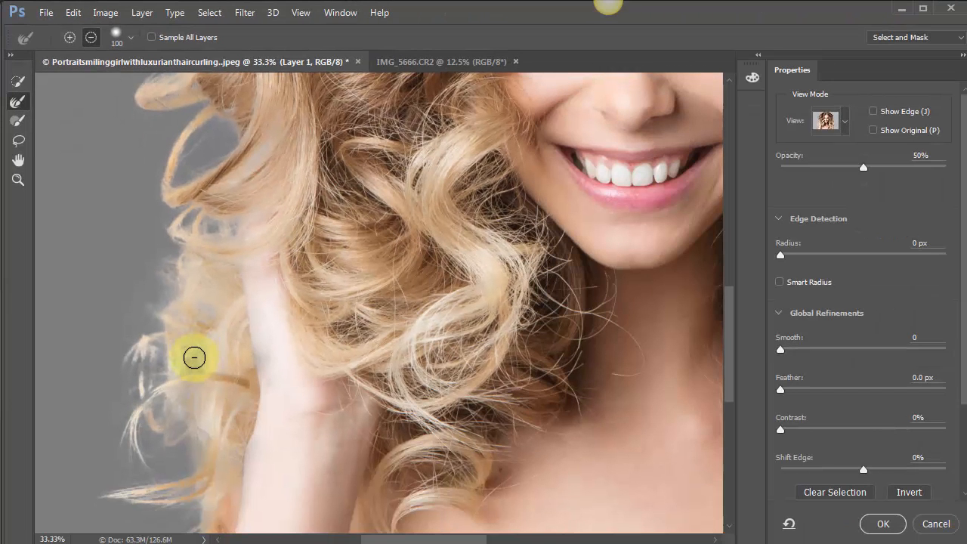
{"action": "left_click_drag", "start_coordinate": [194, 376], "coordinate": [267, 391]}
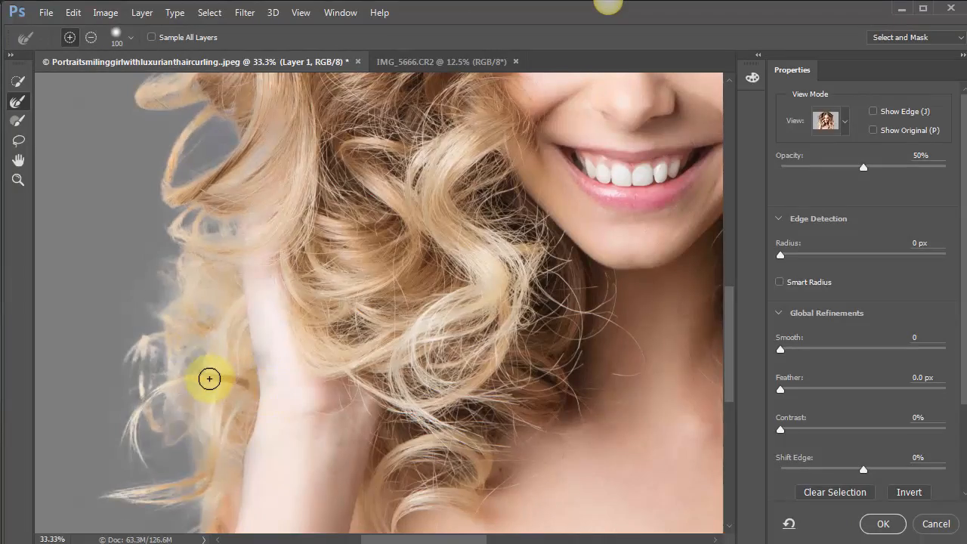
Step: Subtract the edge refinement over the curls next to the raised hand on the right side at brush size 100
{"action": "left_click_drag", "start_coordinate": [200, 168], "coordinate": [49, 109]}
{"action": "left_click_drag", "start_coordinate": [589, 380], "coordinate": [392, 319]}
{"action": "left_click_drag", "start_coordinate": [534, 279], "coordinate": [516, 317]}
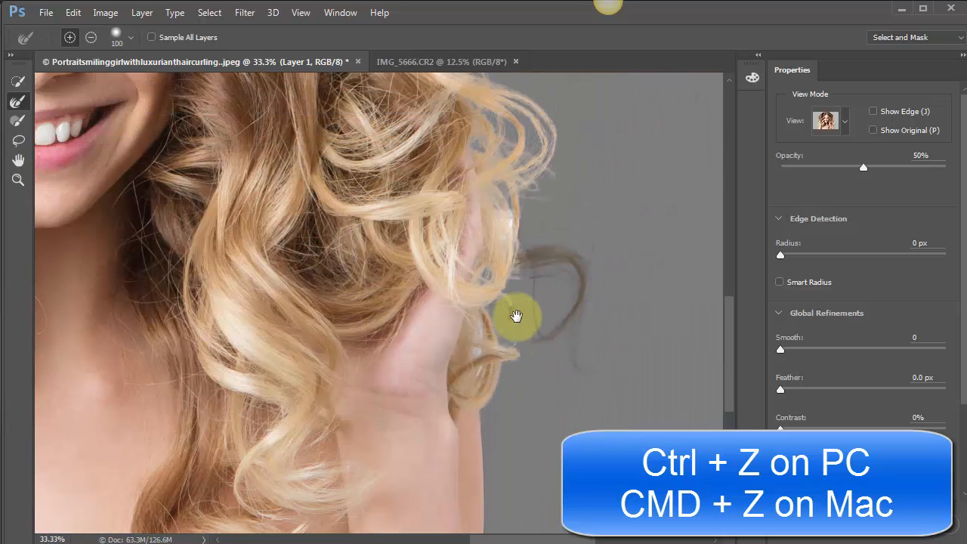
{"action": "key", "text": "alt"}
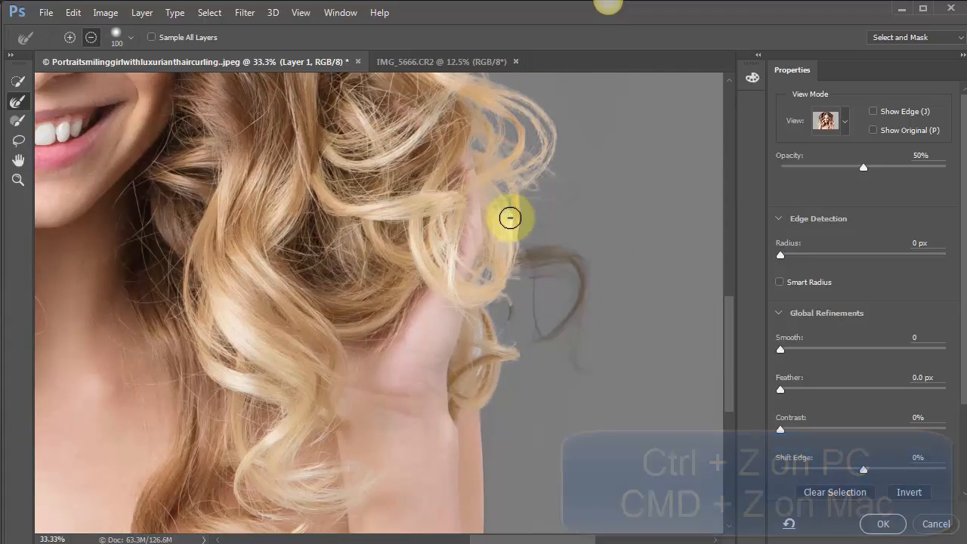
{"action": "mouse_move", "coordinate": [509, 218]}
{"action": "left_mouse_down"}
{"action": "mouse_move", "coordinate": [521, 302]}
{"action": "mouse_move", "coordinate": [522, 226]}
{"action": "left_mouse_up"}
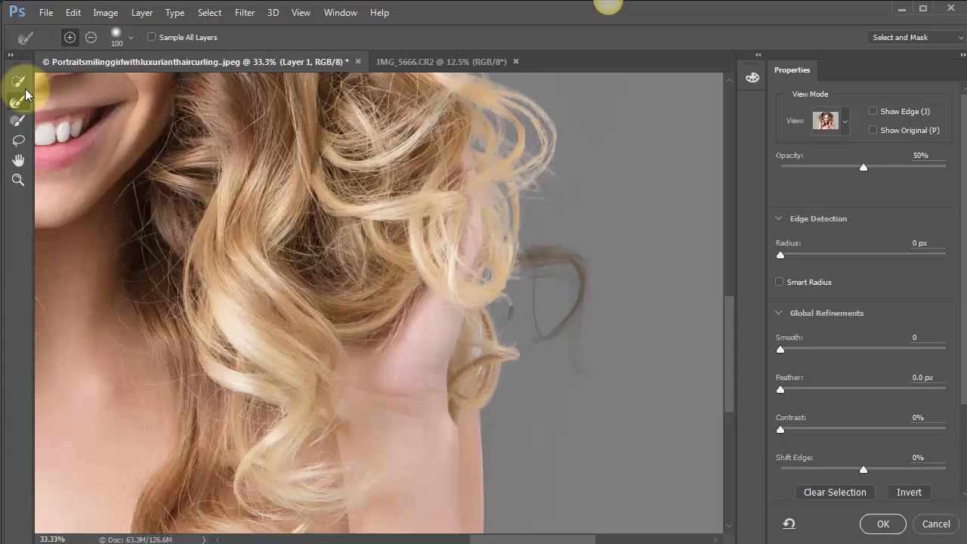
{"action": "scroll", "coordinate": [585, 274], "scroll_direction": "up", "scroll_amount": 4}
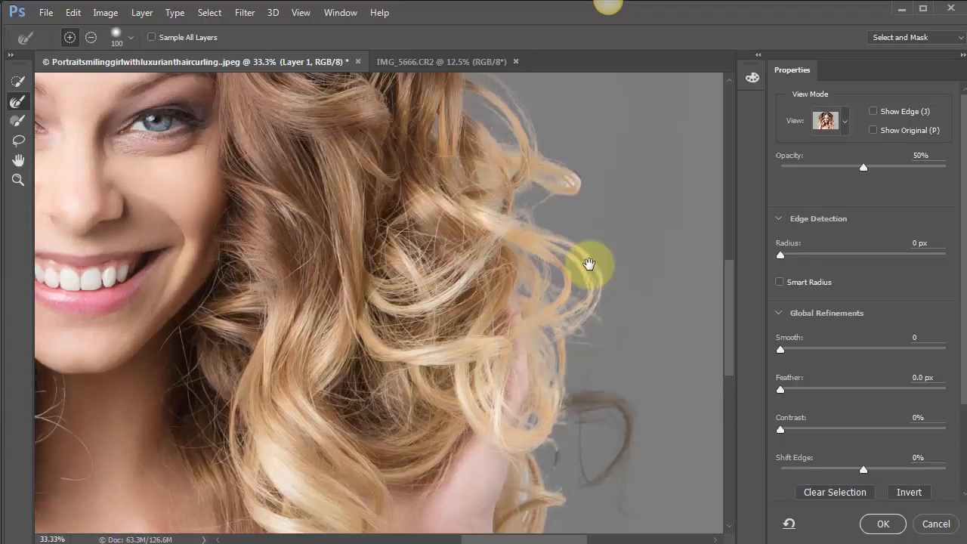
Step: Refine the edge of the outermost curls on the right side of the hair with the Refine Edge Brush at size 100
{"action": "left_click_drag", "start_coordinate": [571, 182], "coordinate": [654, 279]}
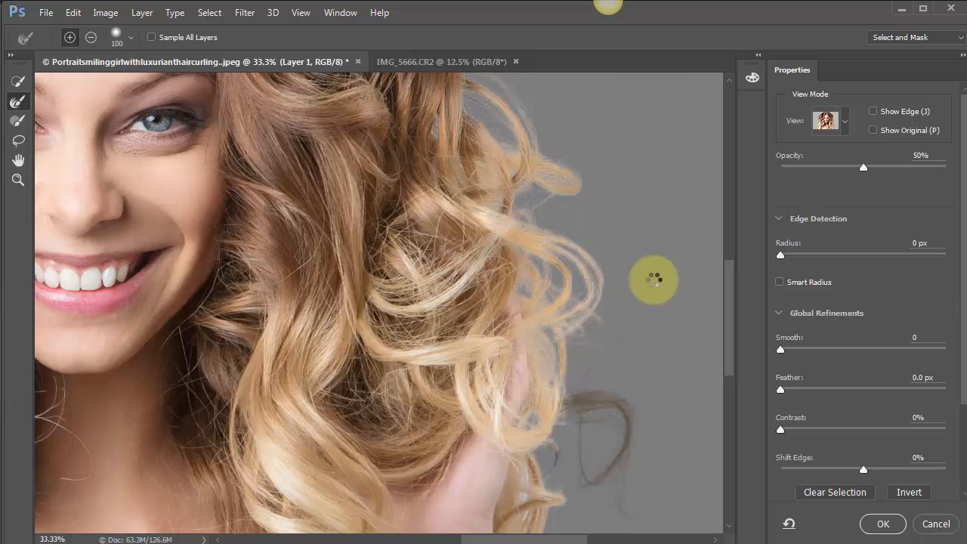
Step: Brush edge refinement over the wrist of the raised arm left of the face, and subtract it again to restore solid skin
{"action": "mouse_move", "coordinate": [399, 209]}
{"action": "left_mouse_down"}
{"action": "mouse_move", "coordinate": [432, 302]}
{"action": "mouse_move", "coordinate": [480, 355]}
{"action": "left_mouse_up"}
{"action": "mouse_move", "coordinate": [444, 219]}
{"action": "left_mouse_down"}
{"action": "mouse_move", "coordinate": [536, 281]}
{"action": "mouse_move", "coordinate": [542, 308]}
{"action": "left_mouse_up"}
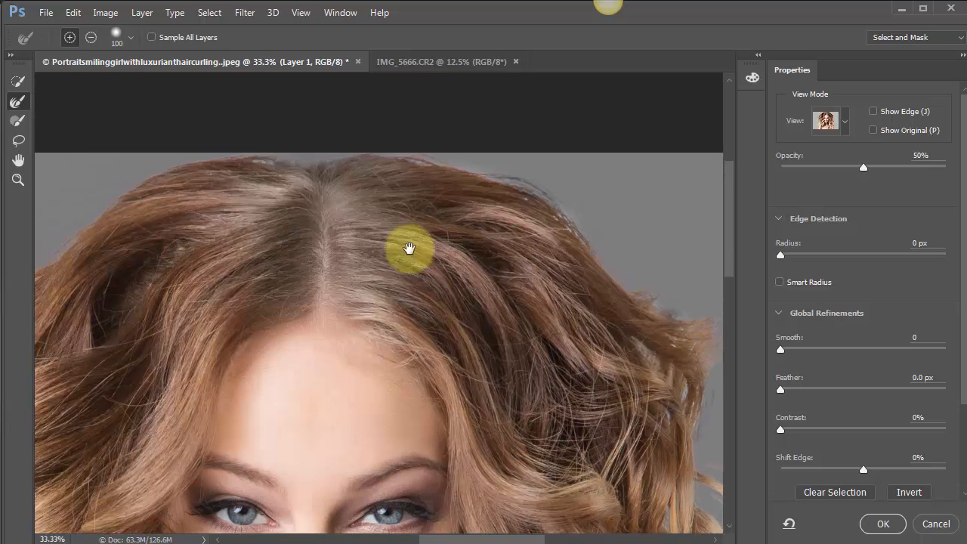
{"action": "mouse_move", "coordinate": [432, 247]}
{"action": "left_mouse_down"}
{"action": "mouse_move", "coordinate": [517, 246]}
{"action": "mouse_move", "coordinate": [513, 267]}
{"action": "left_mouse_up"}
{"action": "left_click_drag", "start_coordinate": [421, 207], "coordinate": [547, 52]}
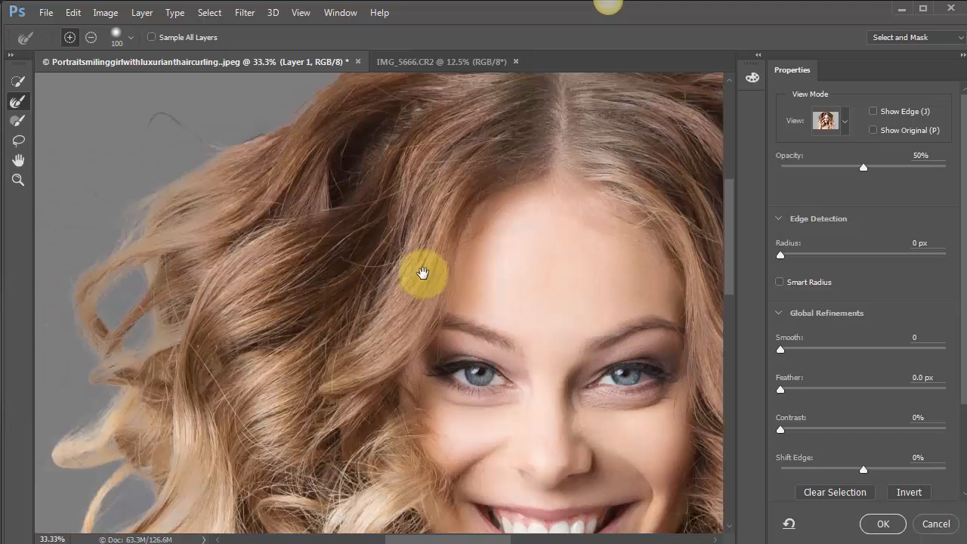
{"action": "left_click_drag", "start_coordinate": [421, 274], "coordinate": [496, 207]}
{"action": "left_click_drag", "start_coordinate": [419, 169], "coordinate": [415, 23]}
{"action": "left_click_drag", "start_coordinate": [423, 274], "coordinate": [397, 98]}
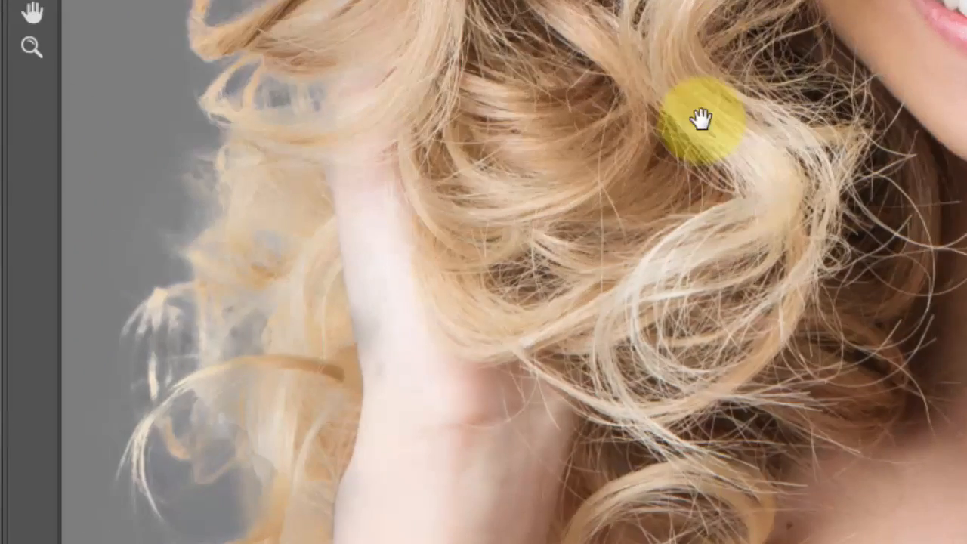
{"action": "left_click_drag", "start_coordinate": [408, 224], "coordinate": [389, 170]}
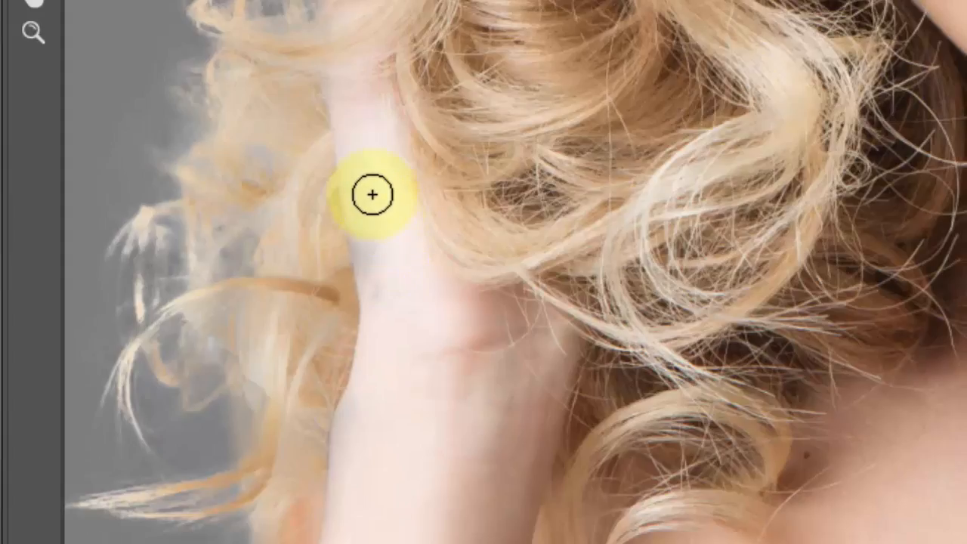
{"action": "left_click_drag", "start_coordinate": [384, 293], "coordinate": [370, 181]}
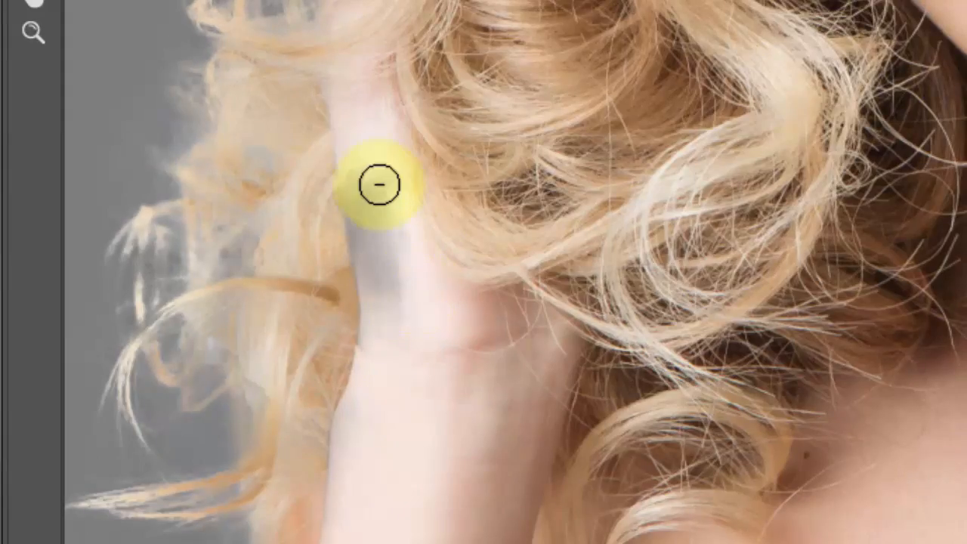
{"action": "mouse_move", "coordinate": [375, 186]}
{"action": "left_mouse_down"}
{"action": "mouse_move", "coordinate": [393, 255]}
{"action": "mouse_move", "coordinate": [395, 339]}
{"action": "mouse_move", "coordinate": [391, 228]}
{"action": "left_mouse_up"}
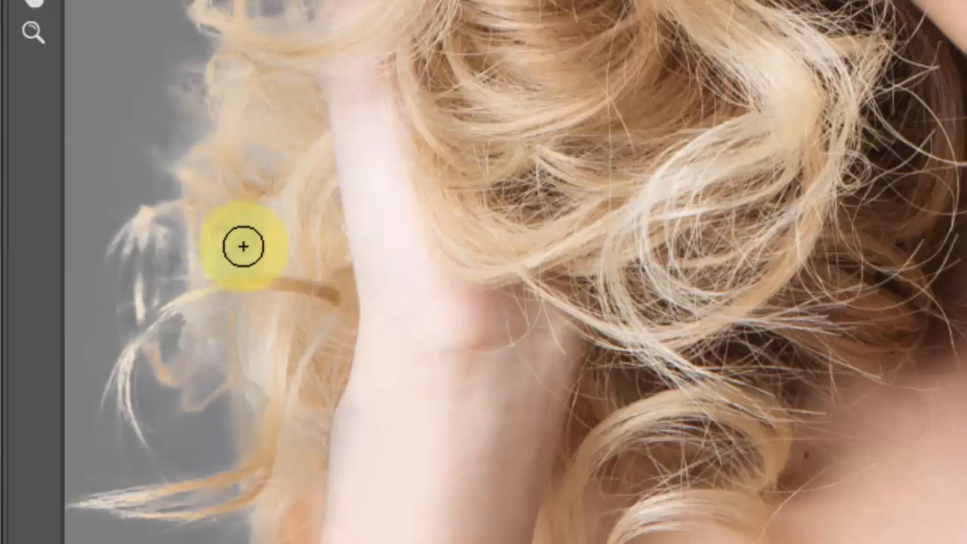
Step: Refine the curls beside the same wrist, and subtract the refinement wherever it spills onto the forearm
{"action": "left_click_drag", "start_coordinate": [240, 246], "coordinate": [269, 269]}
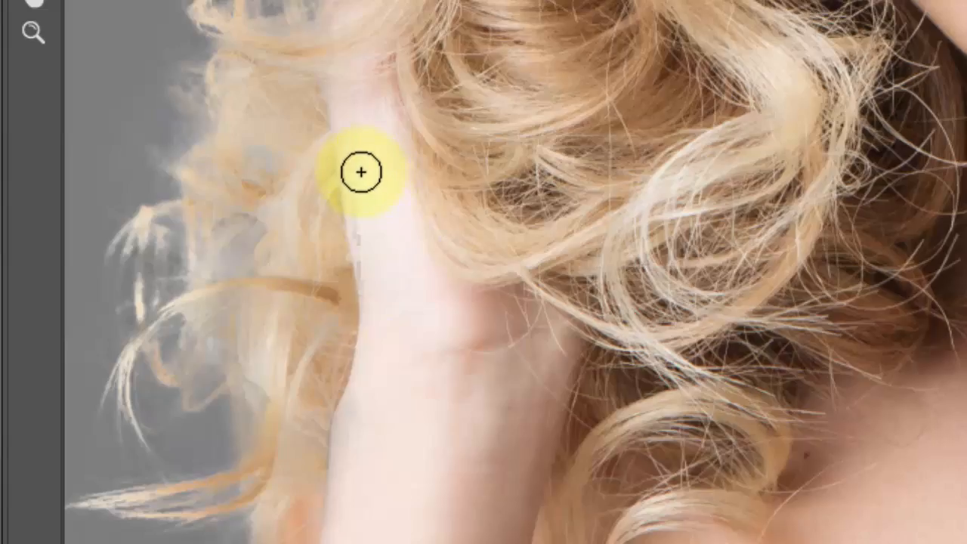
{"action": "left_click_drag", "start_coordinate": [366, 205], "coordinate": [386, 276]}
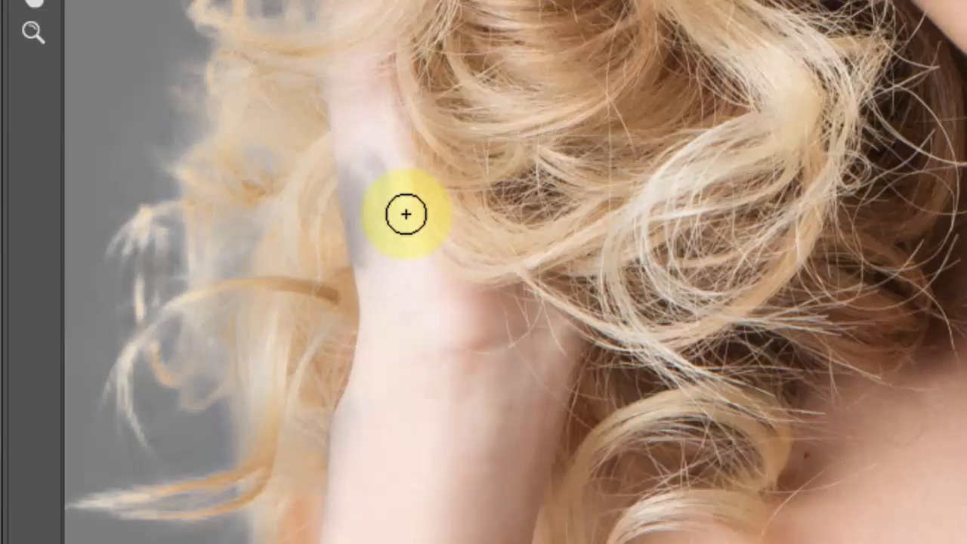
{"action": "mouse_move", "coordinate": [378, 162]}
{"action": "left_mouse_down", "text": "alt"}
{"action": "mouse_move", "coordinate": [397, 277]}
{"action": "mouse_move", "coordinate": [378, 181]}
{"action": "left_mouse_up", "text": "alt"}
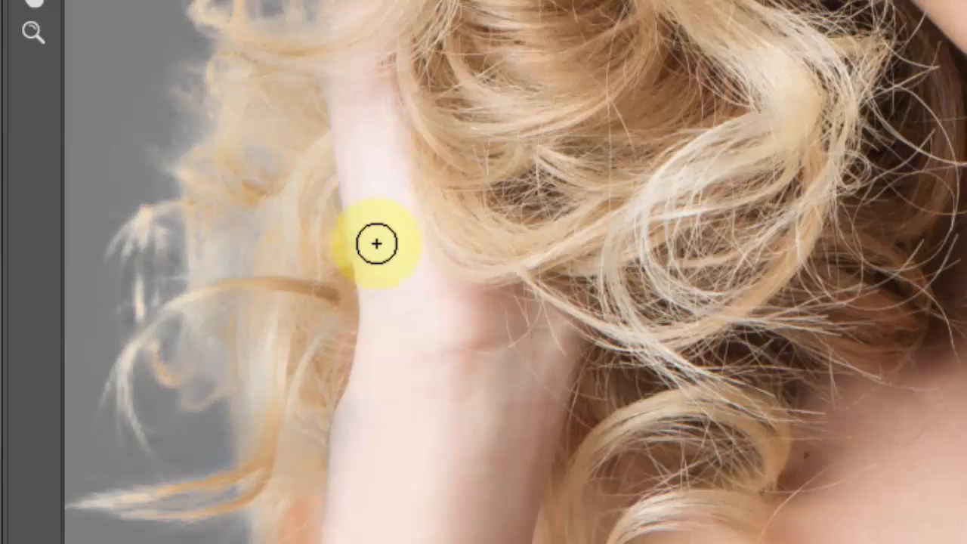
Step: Preview the cutout in the On White view and check the curls on both sides of the face
{"action": "left_click_drag", "start_coordinate": [643, 207], "coordinate": [630, 416]}
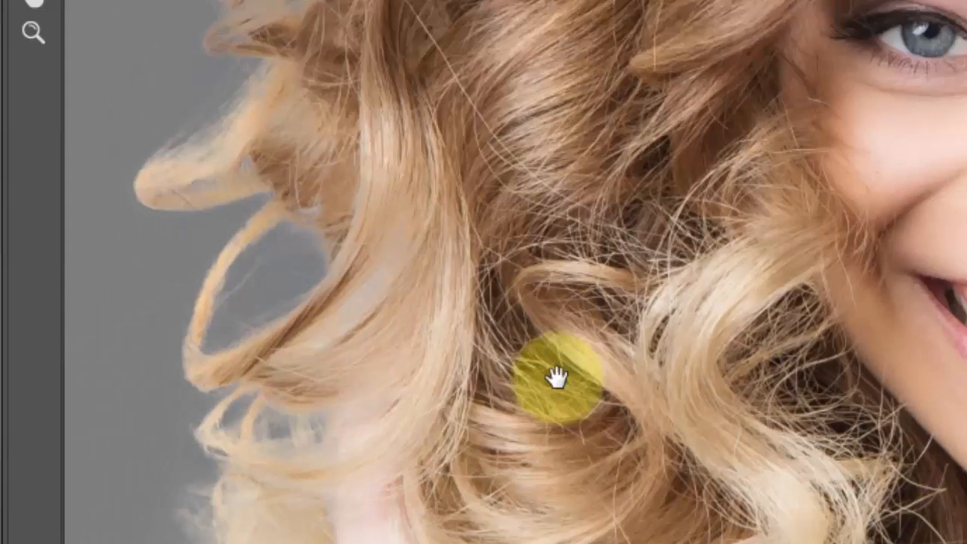
{"action": "left_click_drag", "start_coordinate": [556, 377], "coordinate": [738, 47]}
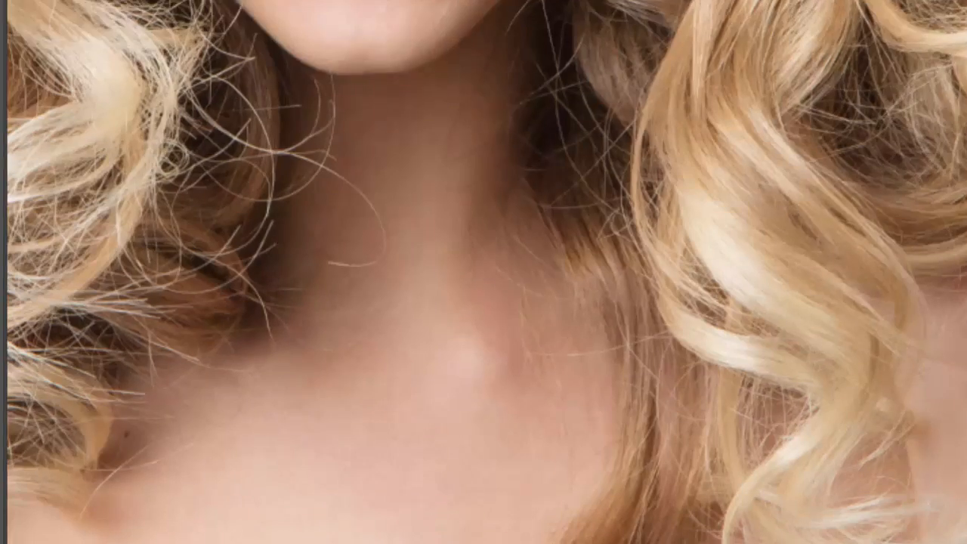
{"action": "left_click", "coordinate": [792, 43]}
{"action": "left_click", "coordinate": [743, 266]}
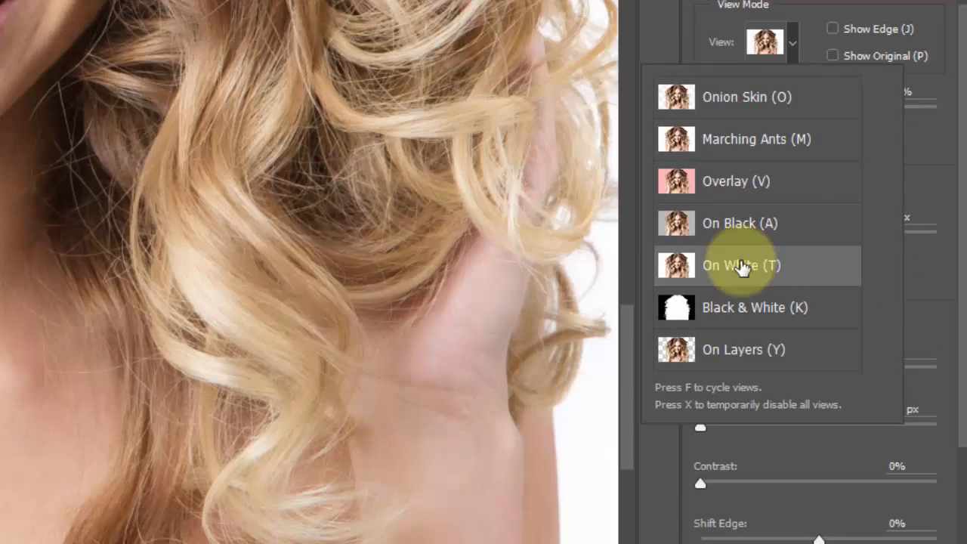
{"action": "left_click_drag", "start_coordinate": [172, 168], "coordinate": [498, 278]}
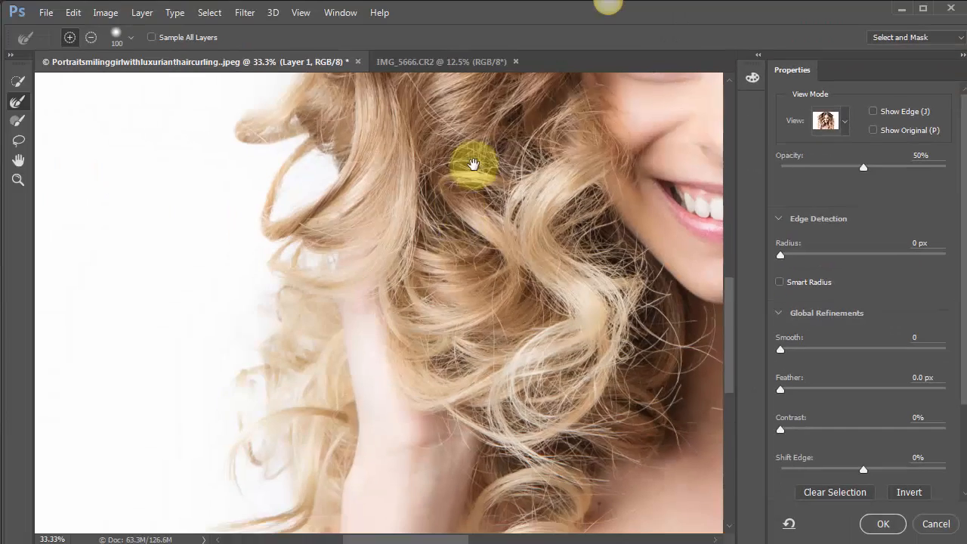
{"action": "left_click_drag", "start_coordinate": [473, 164], "coordinate": [472, 160]}
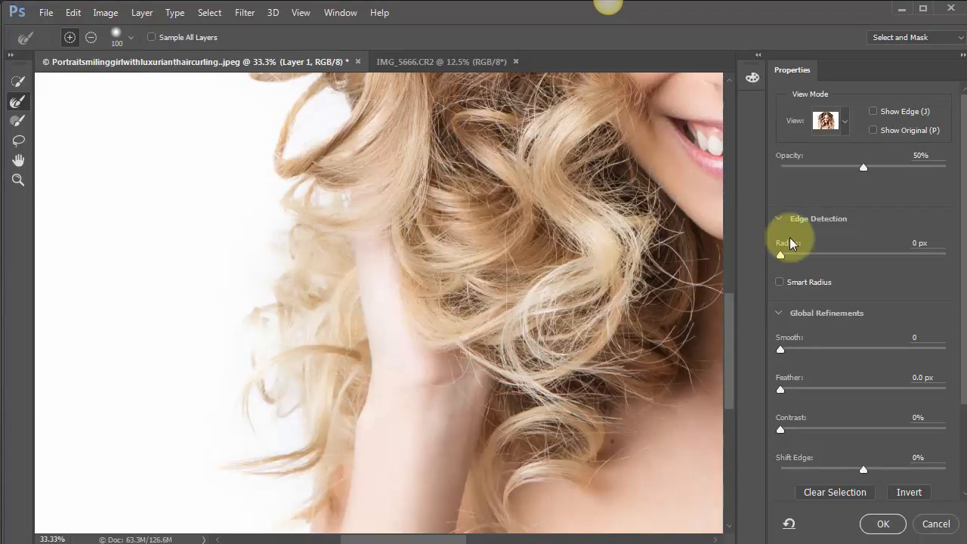
Step: Switch the preview to Black & White and inspect the mask along the hair edges for grey or dark spots
{"action": "left_click", "coordinate": [844, 126]}
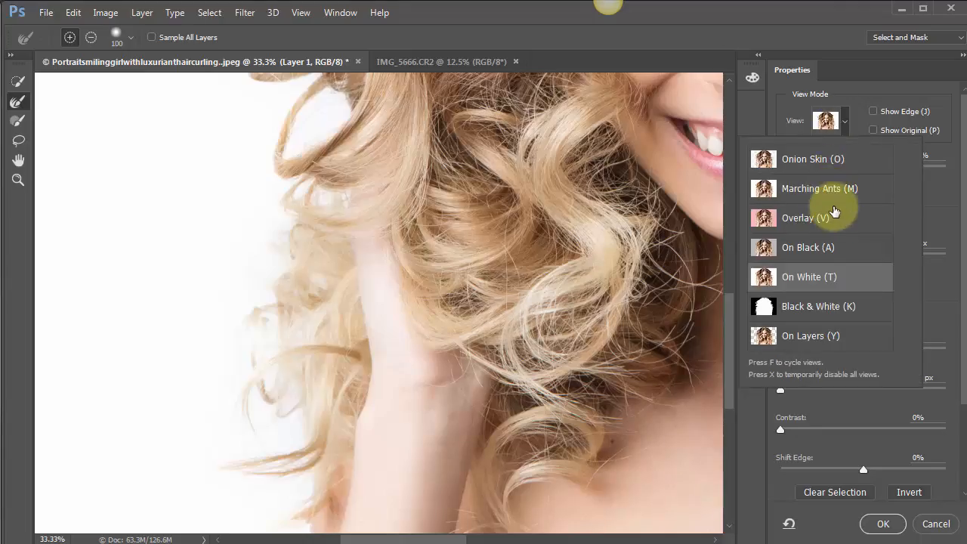
{"action": "left_click", "coordinate": [826, 308]}
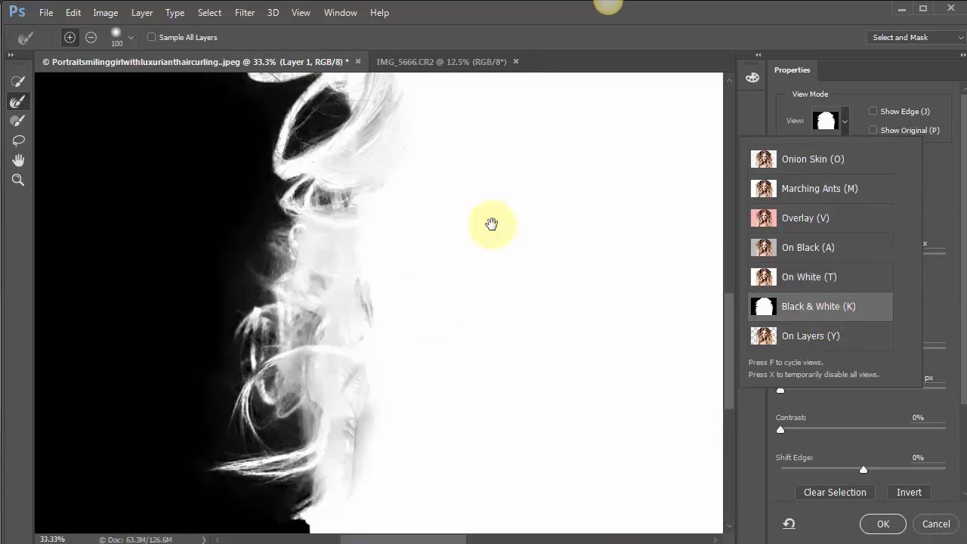
{"action": "left_click_drag", "start_coordinate": [491, 223], "coordinate": [444, 231]}
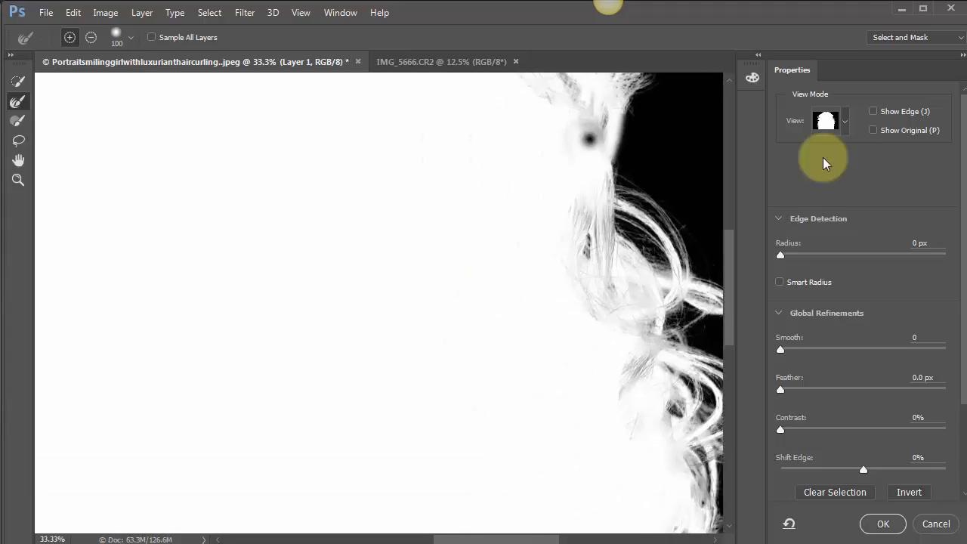
Step: Set the view to On Layers and brush edge refinement over the see-through spot in the hair right of the face
{"action": "left_click", "coordinate": [845, 121]}
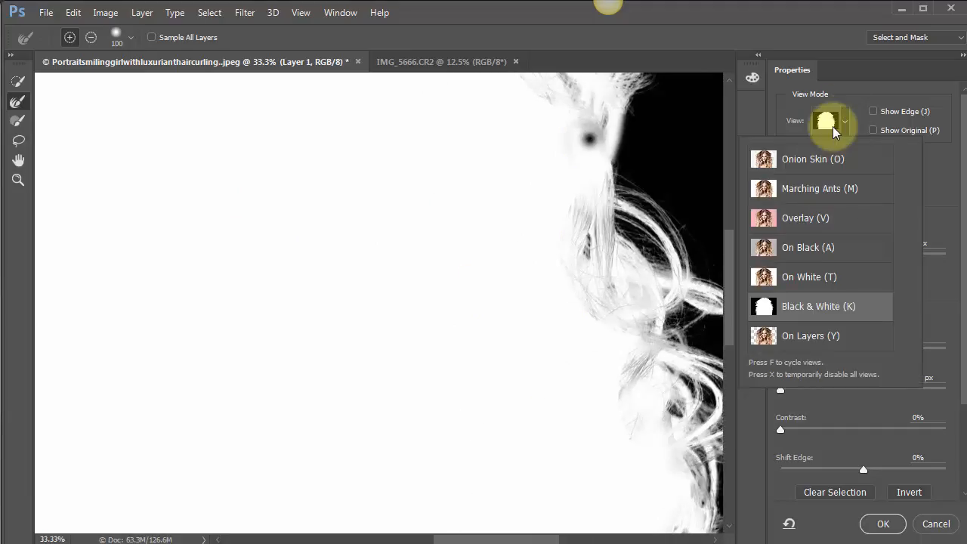
{"action": "left_click", "coordinate": [795, 338]}
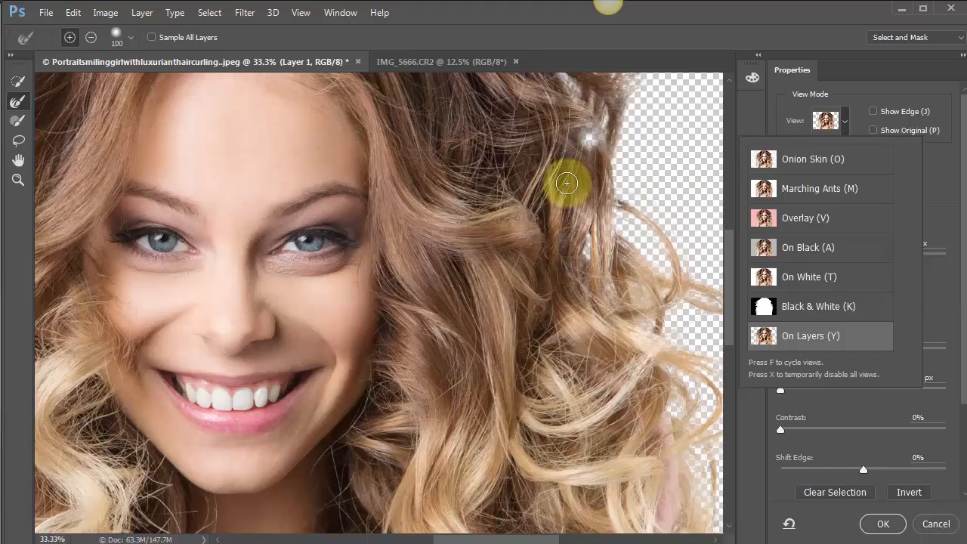
{"action": "left_click", "coordinate": [589, 157]}
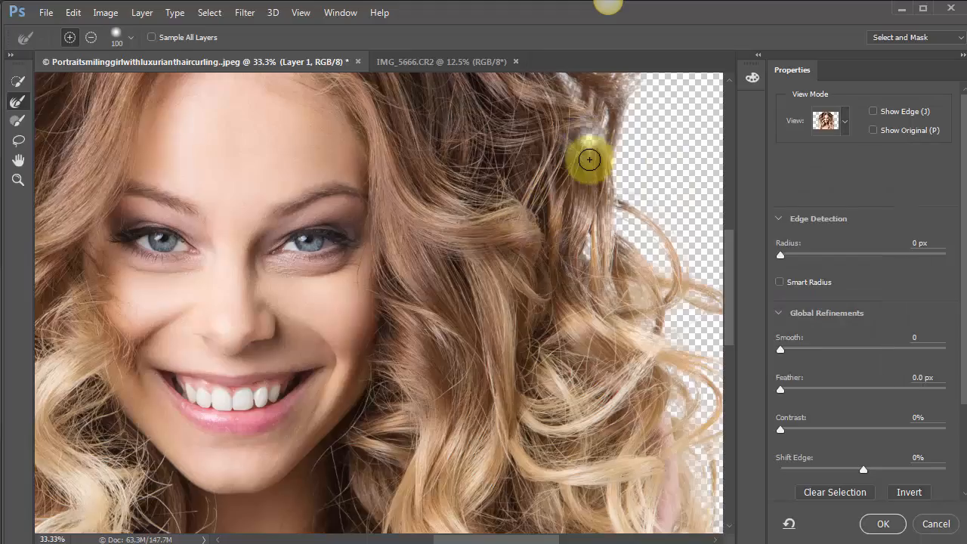
{"action": "left_click", "coordinate": [18, 103]}
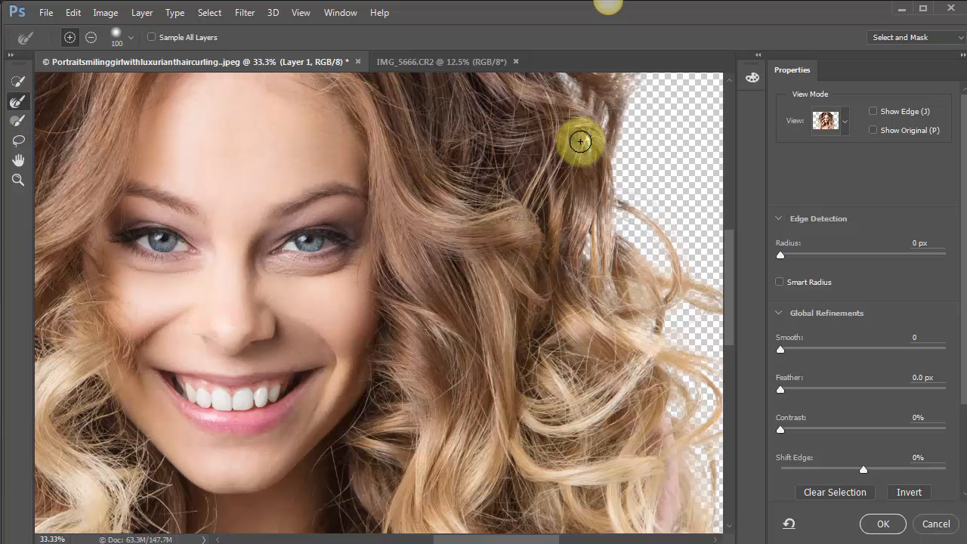
{"action": "left_click_drag", "start_coordinate": [581, 169], "coordinate": [616, 231]}
{"action": "left_click_drag", "start_coordinate": [573, 164], "coordinate": [596, 219]}
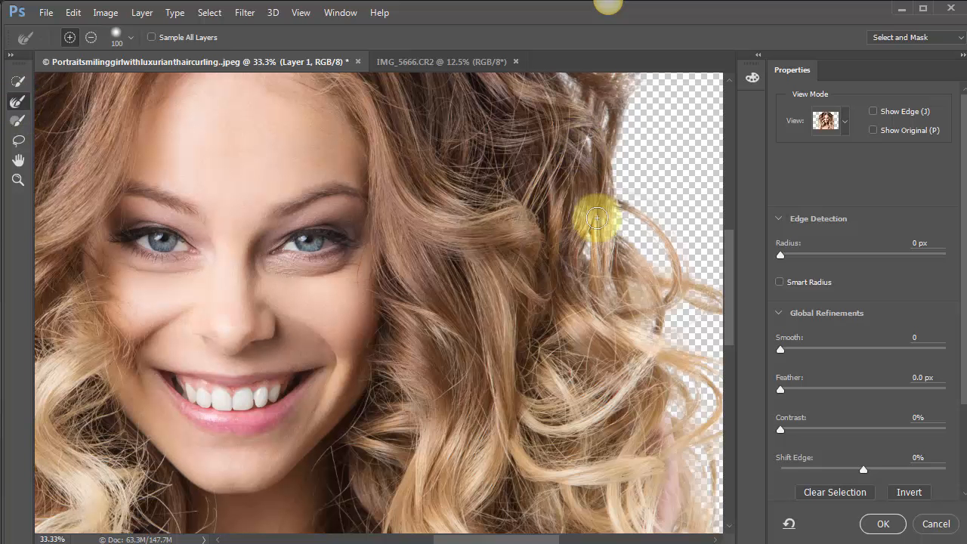
Step: Touch up the edge of the raised arm left of the face to fill its partly transparent skin
{"action": "left_click_drag", "start_coordinate": [221, 101], "coordinate": [423, 239]}
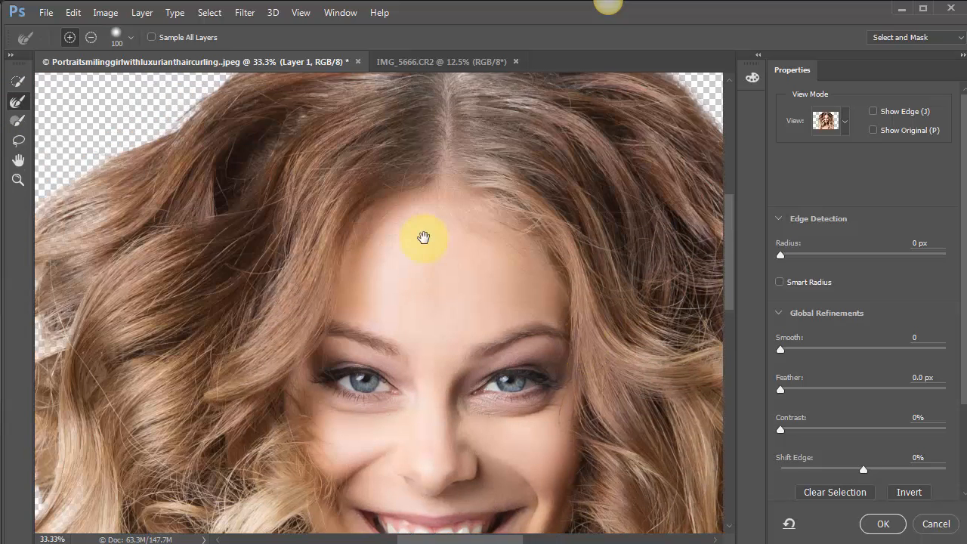
{"action": "left_click_drag", "start_coordinate": [532, 169], "coordinate": [407, 151]}
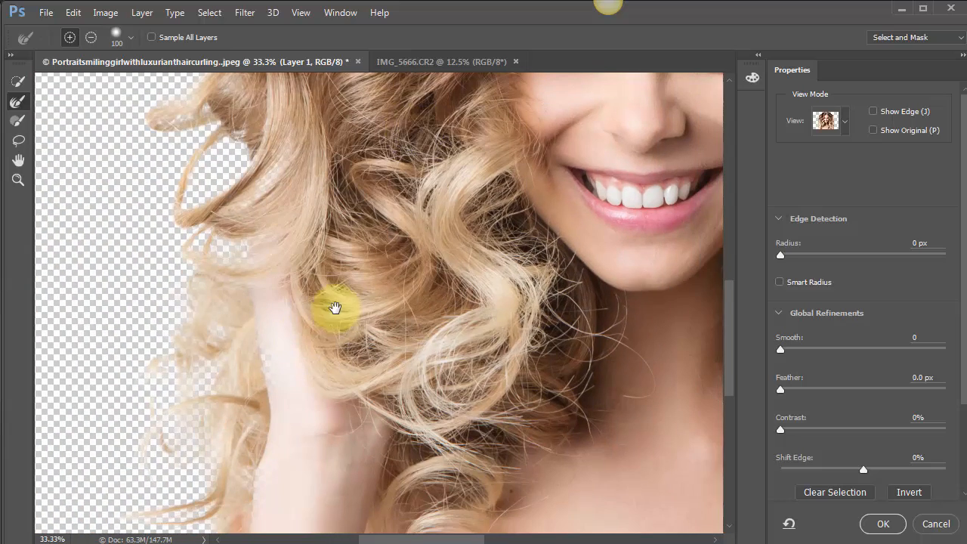
{"action": "mouse_move", "coordinate": [284, 388]}
{"action": "left_mouse_down"}
{"action": "mouse_move", "coordinate": [371, 339]}
{"action": "mouse_move", "coordinate": [310, 356]}
{"action": "mouse_move", "coordinate": [310, 312]}
{"action": "mouse_move", "coordinate": [297, 340]}
{"action": "left_mouse_up"}
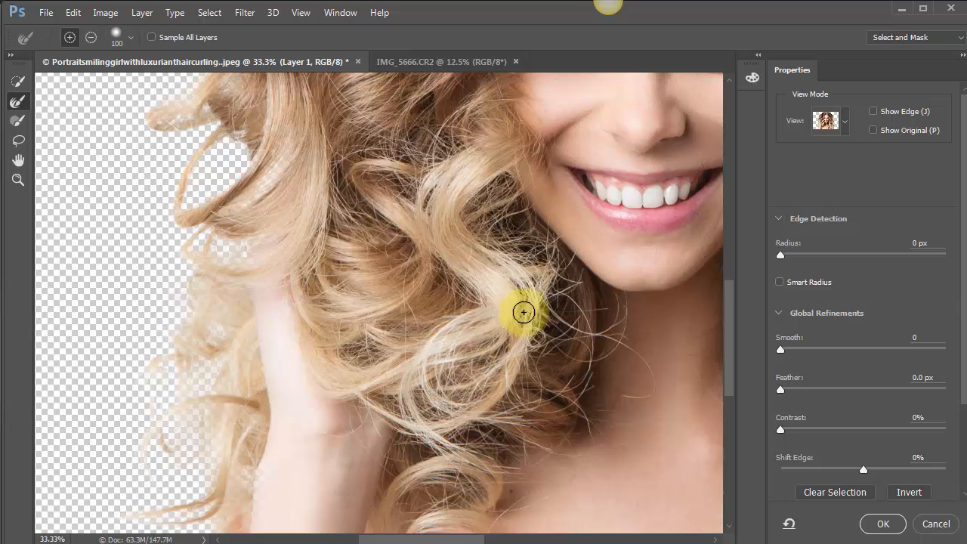
Step: Reduce the Quick Selection brush to size 90 and add the forearm left of the face to the selection
{"action": "key", "text": "space"}
{"action": "left_click_drag", "start_coordinate": [492, 156], "coordinate": [147, 294]}
{"action": "left_click_drag", "start_coordinate": [536, 219], "coordinate": [377, 287]}
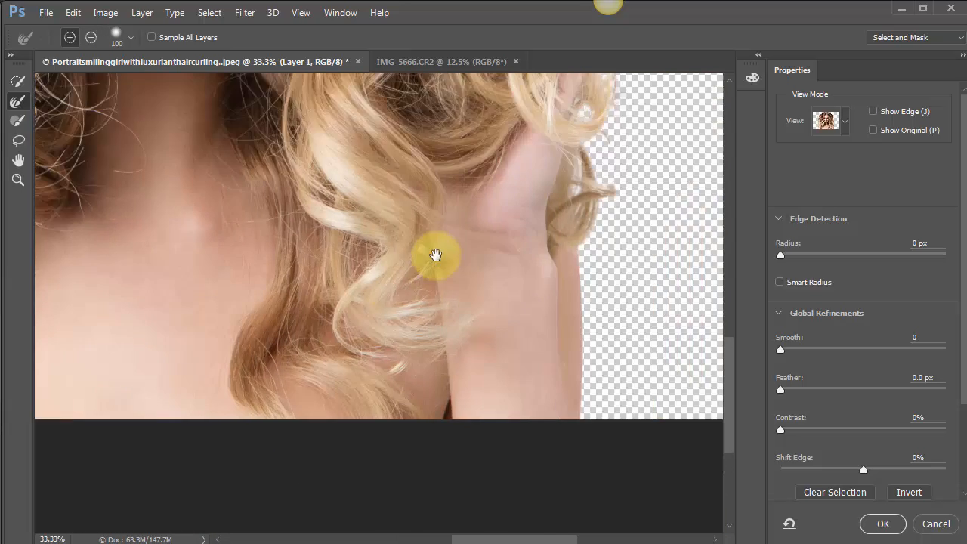
{"action": "mouse_move", "coordinate": [435, 257]}
{"action": "left_mouse_down"}
{"action": "mouse_move", "coordinate": [643, 327]}
{"action": "mouse_move", "coordinate": [484, 303]}
{"action": "mouse_move", "coordinate": [678, 264]}
{"action": "mouse_move", "coordinate": [458, 308]}
{"action": "mouse_move", "coordinate": [502, 257]}
{"action": "left_mouse_up"}
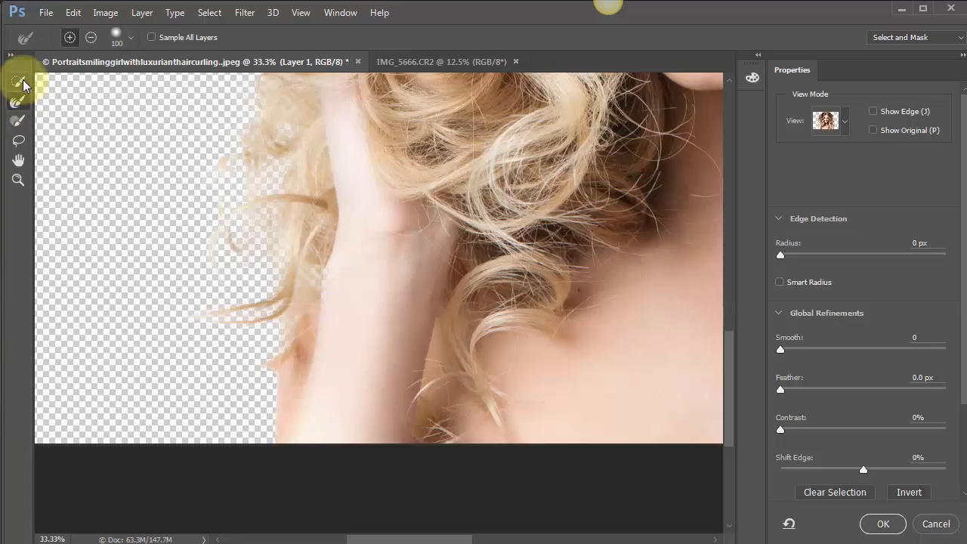
{"action": "left_click", "coordinate": [20, 81]}
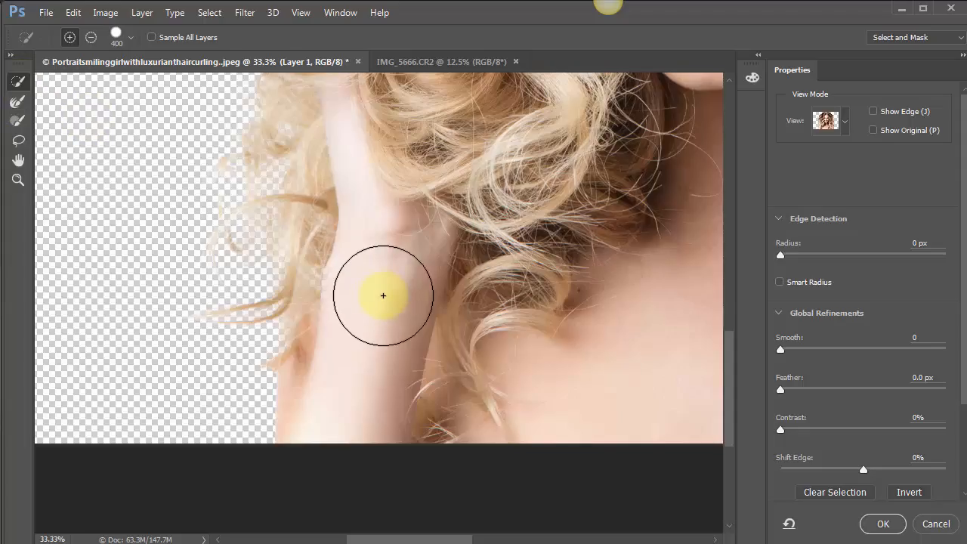
{"action": "key", "text": "bracketleft"}
{"action": "key", "text": "bracketleft"}
{"action": "key", "text": "bracketleft"}
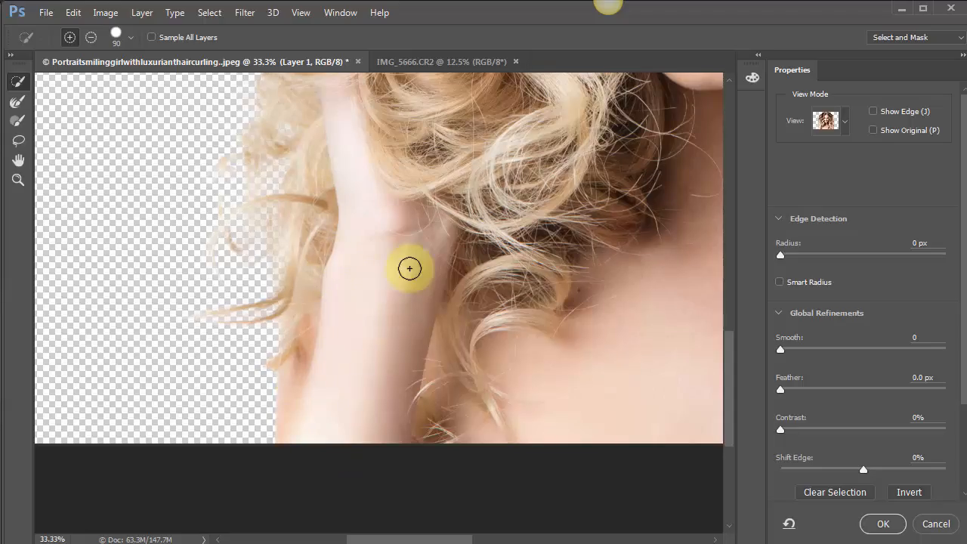
{"action": "mouse_move", "coordinate": [327, 380]}
{"action": "left_mouse_down"}
{"action": "mouse_move", "coordinate": [326, 396]}
{"action": "mouse_move", "coordinate": [491, 270]}
{"action": "mouse_move", "coordinate": [339, 337]}
{"action": "mouse_move", "coordinate": [410, 296]}
{"action": "mouse_move", "coordinate": [400, 309]}
{"action": "mouse_move", "coordinate": [442, 199]}
{"action": "left_mouse_up"}
Step: Enable Decontaminate Colors and Remember Settings for the Select and Mask output
{"action": "left_click_drag", "start_coordinate": [540, 250], "coordinate": [518, 396]}
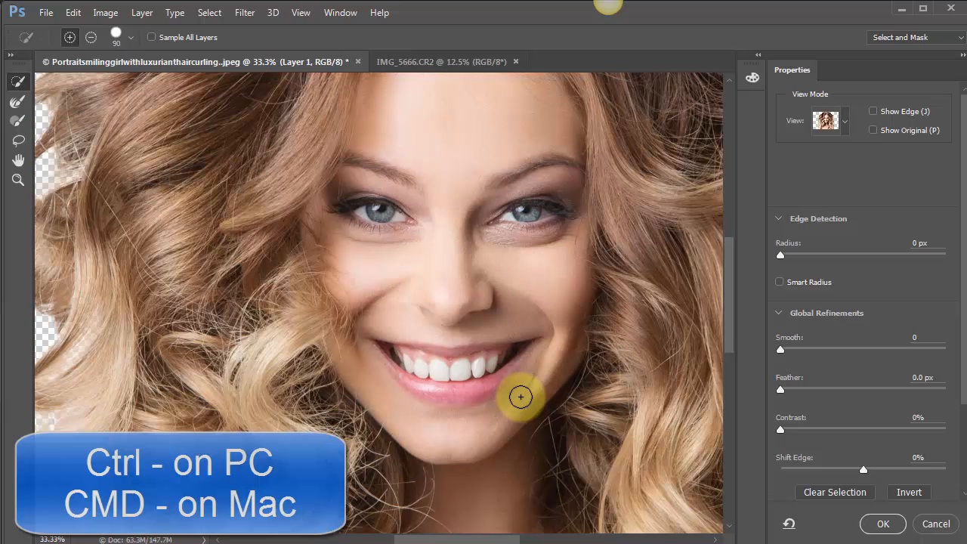
{"action": "key", "text": "ctrl+minus"}
{"action": "key", "text": "ctrl+minus"}
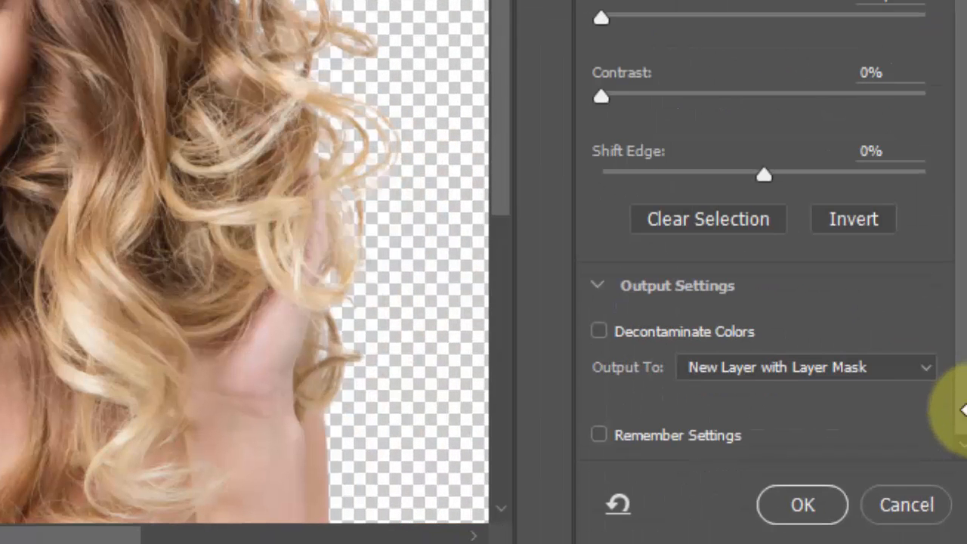
{"action": "left_click", "coordinate": [599, 331]}
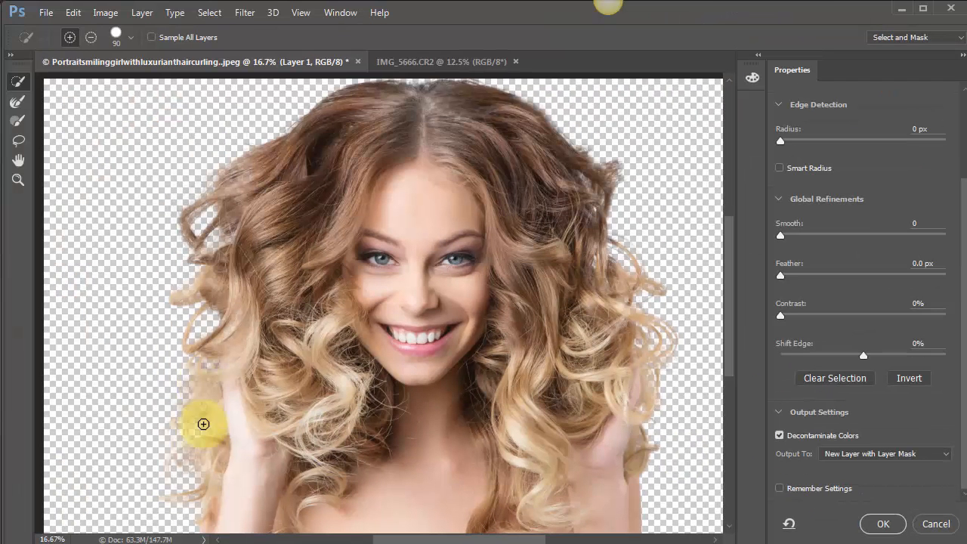
{"action": "left_click", "coordinate": [780, 436]}
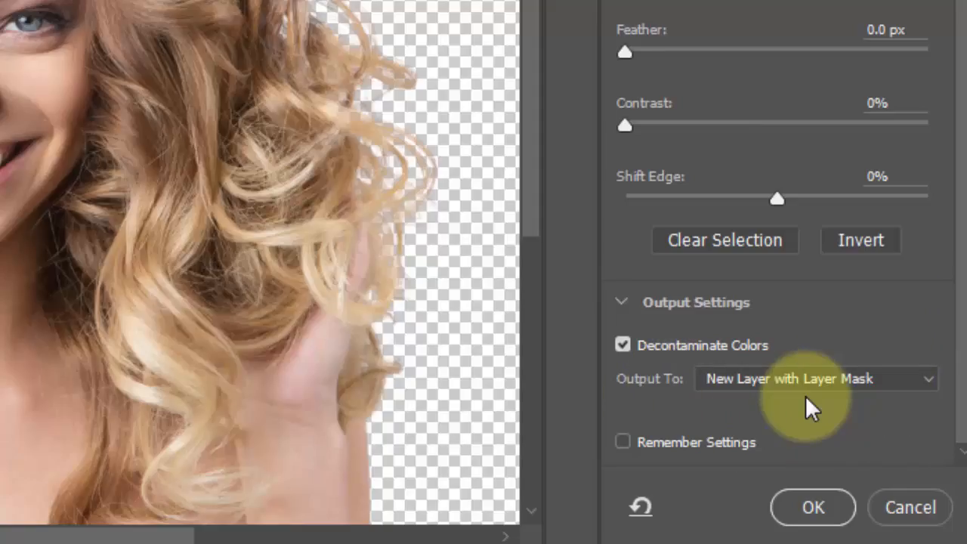
{"action": "left_click", "coordinate": [623, 443]}
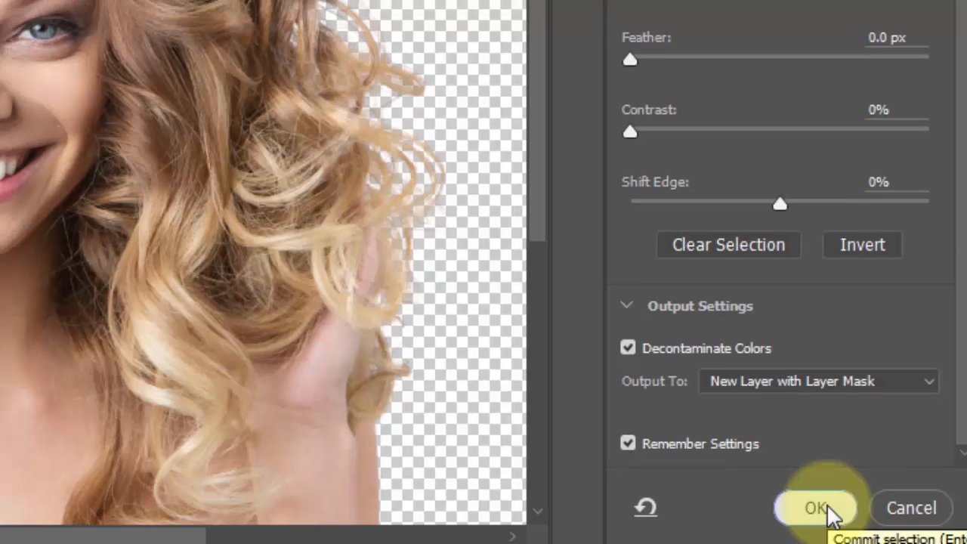
Step: Output the selection as a new layer with a layer mask and check the cattail photo in IMG_5666.CR2
{"action": "left_click", "coordinate": [824, 503]}
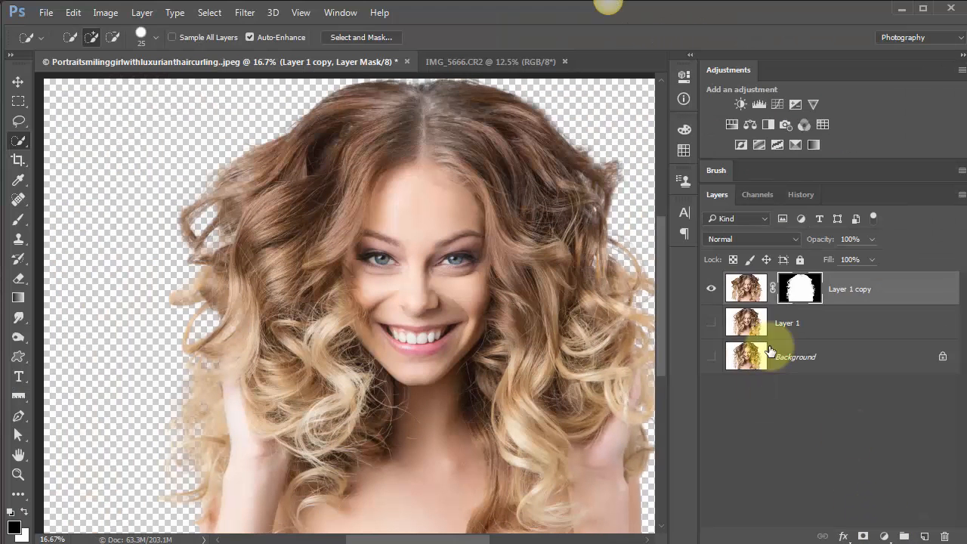
{"action": "left_click", "coordinate": [466, 60]}
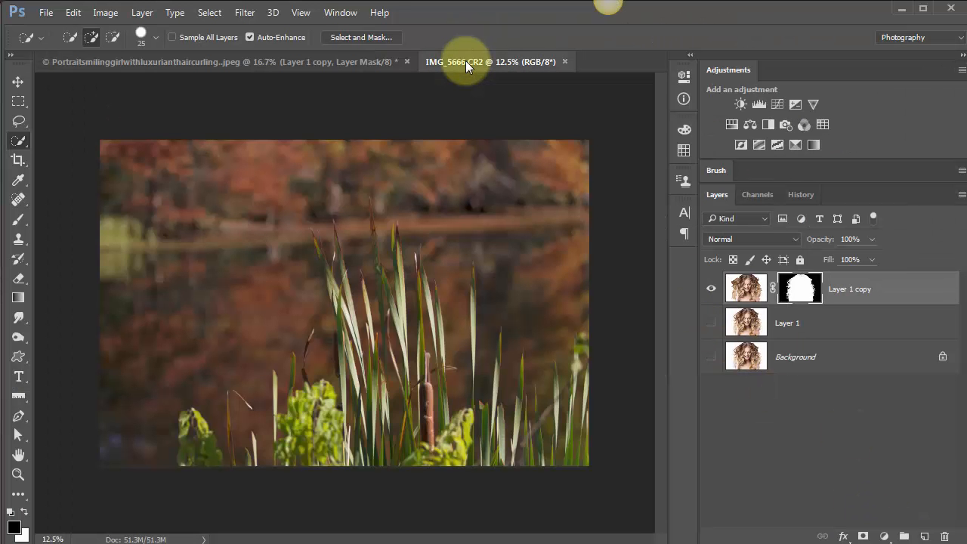
{"action": "left_click", "coordinate": [323, 61]}
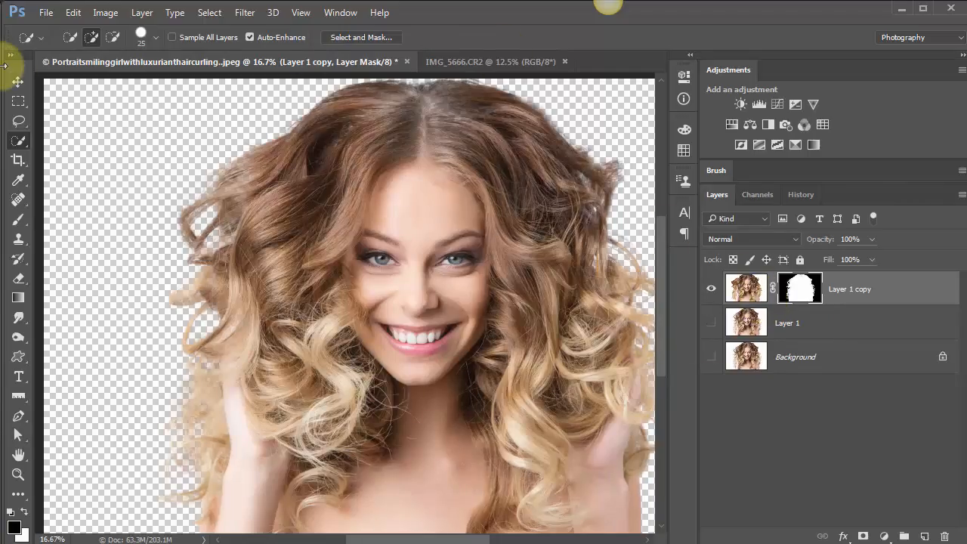
Step: Move a copy of the masked woman layer into IMG_5666.CR2 and accept the color profile conversion
{"action": "left_click", "coordinate": [18, 83]}
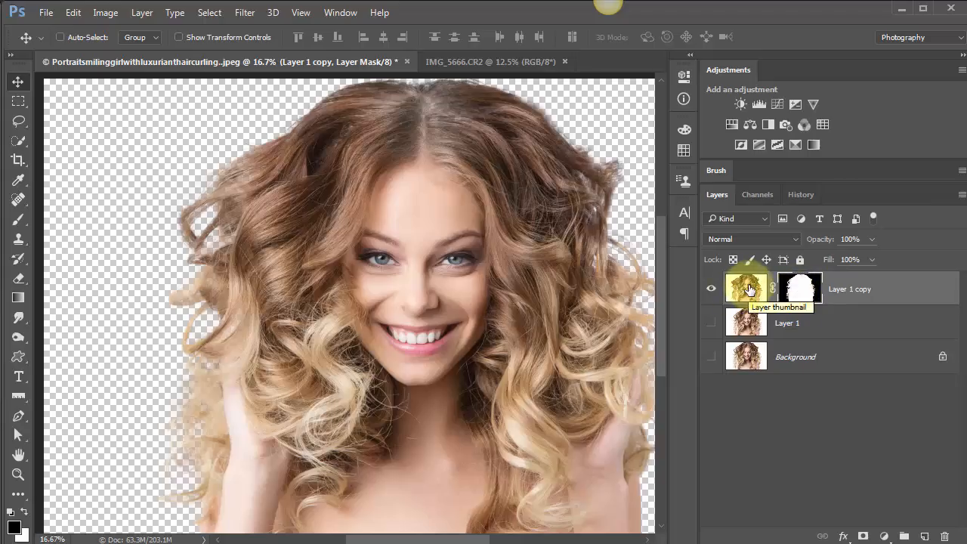
{"action": "left_click_drag", "start_coordinate": [748, 289], "coordinate": [275, 276]}
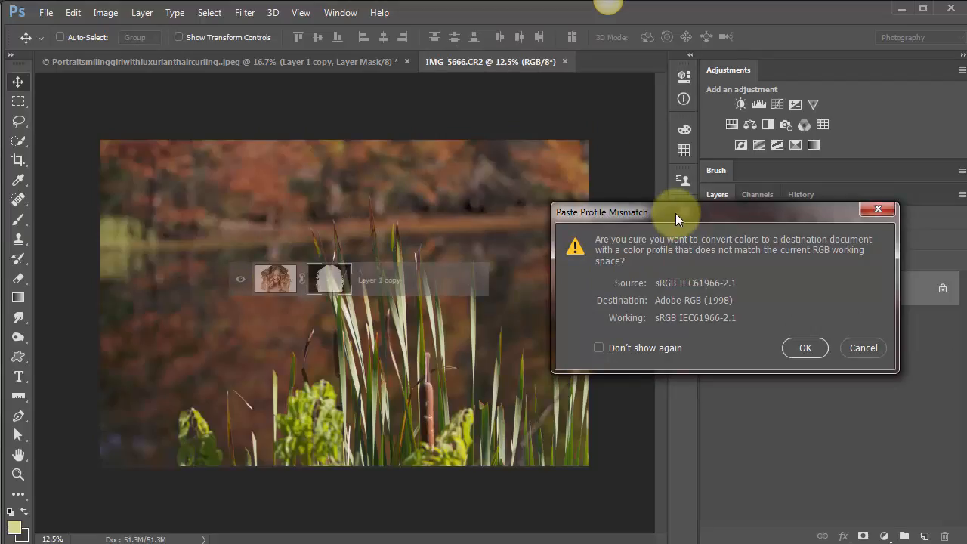
{"action": "left_click_drag", "start_coordinate": [675, 213], "coordinate": [629, 137]}
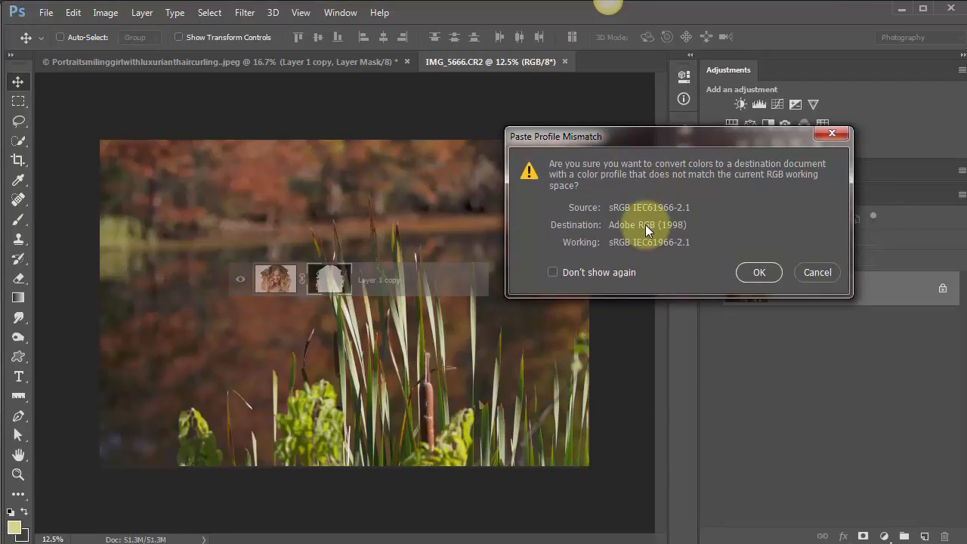
{"action": "left_click", "coordinate": [759, 272]}
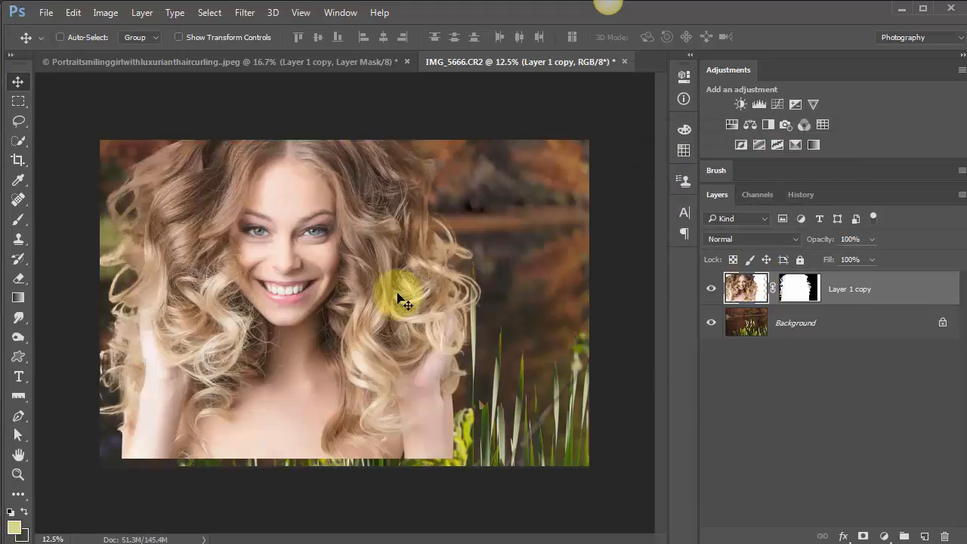
Step: Reposition the woman near the middle of the cattail photo and scale her layer down to 92.53%
{"action": "left_click_drag", "start_coordinate": [337, 259], "coordinate": [401, 270]}
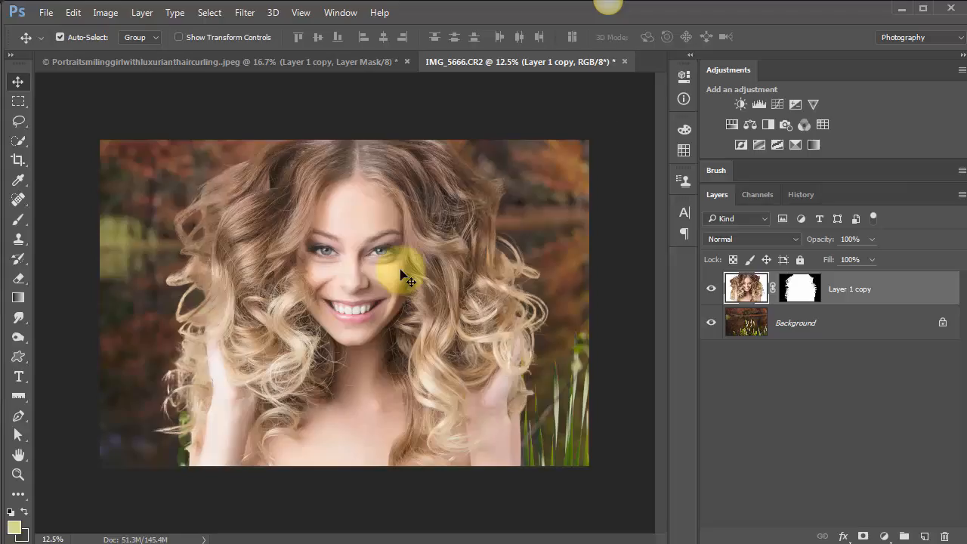
{"action": "key", "text": "ctrl+t"}
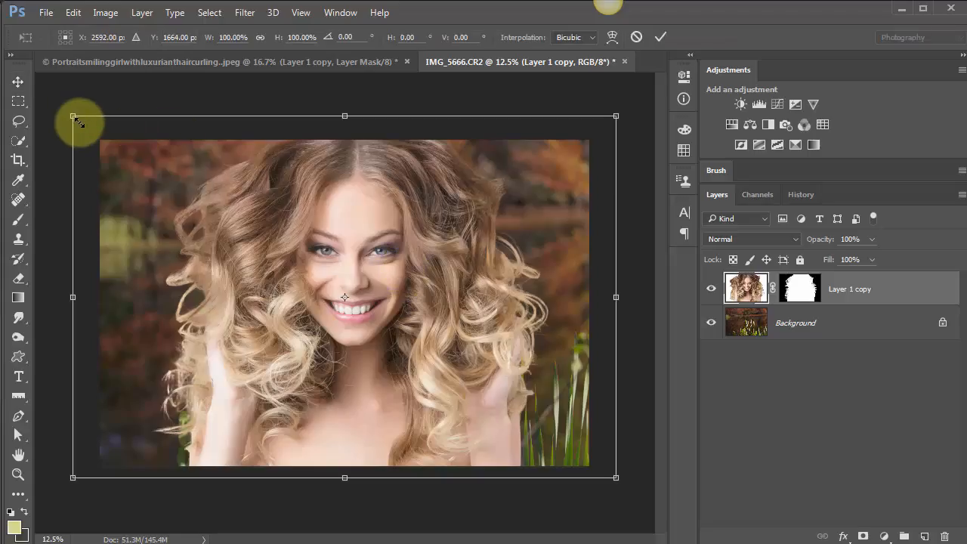
{"action": "left_click_drag", "start_coordinate": [79, 122], "coordinate": [108, 165]}
{"action": "left_click_drag", "start_coordinate": [287, 283], "coordinate": [290, 295]}
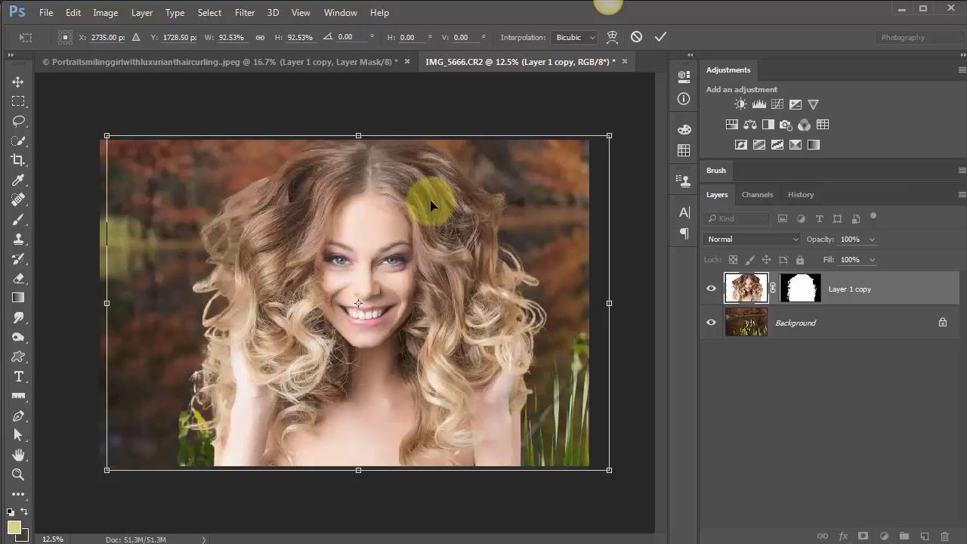
{"action": "key", "text": "Return"}
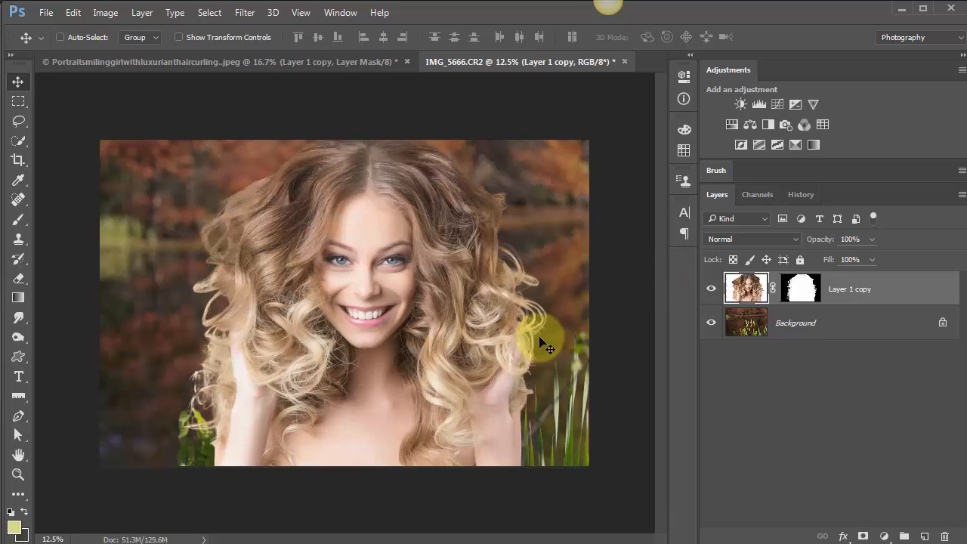
Step: Target the woman's layer mask and set up the Brush tool at 20 px with 10% hardness
{"action": "key", "text": "ctrl+space"}
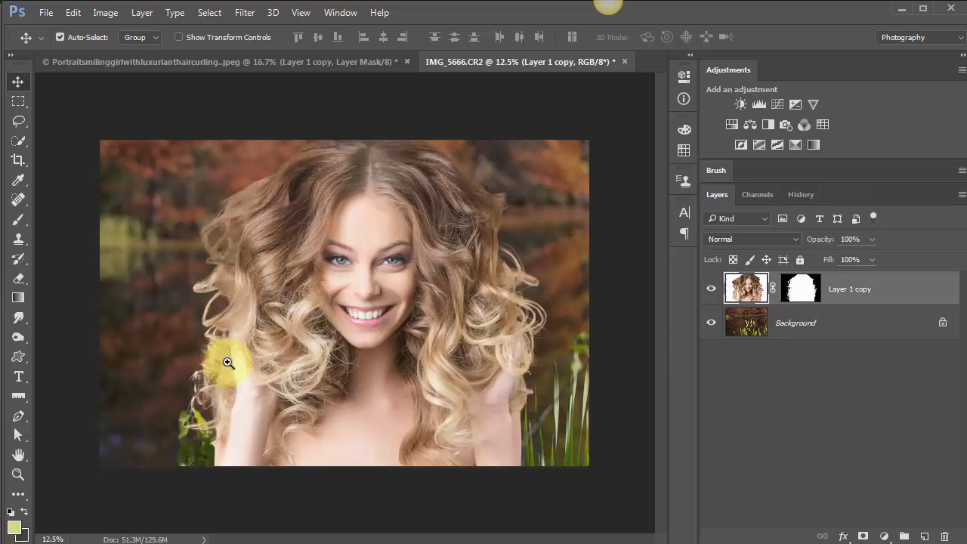
{"action": "left_click", "coordinate": [237, 361]}
{"action": "left_click", "coordinate": [236, 361]}
{"action": "left_click", "coordinate": [235, 362]}
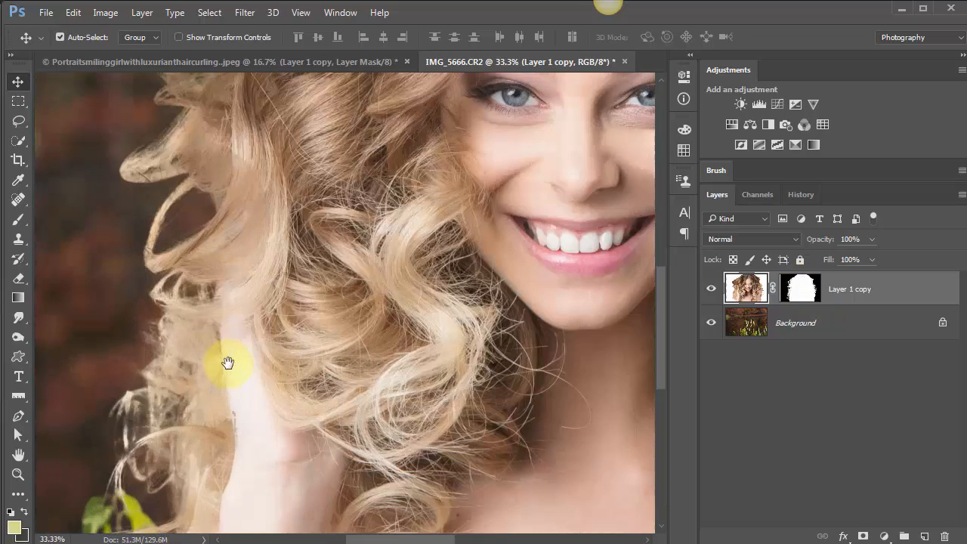
{"action": "left_click_drag", "start_coordinate": [342, 300], "coordinate": [370, 276]}
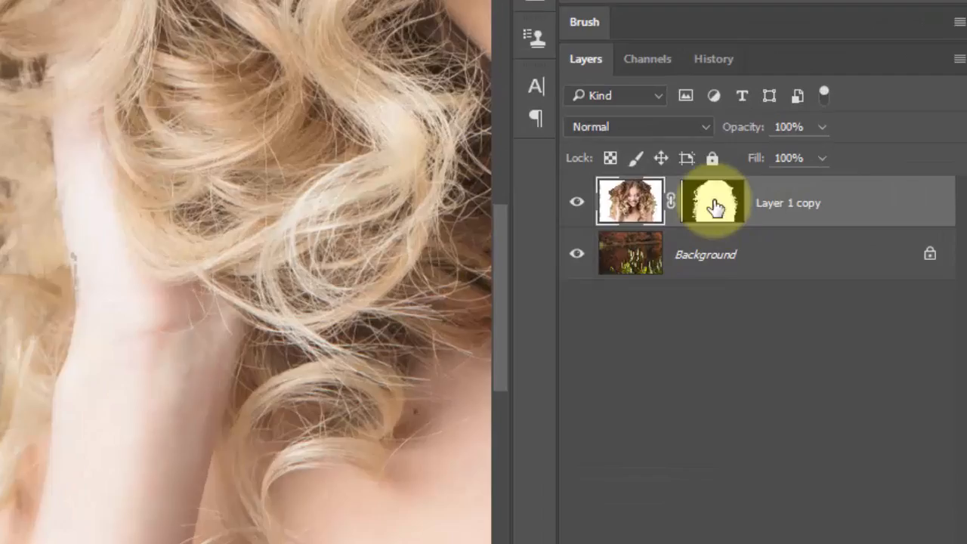
{"action": "left_click", "coordinate": [714, 206]}
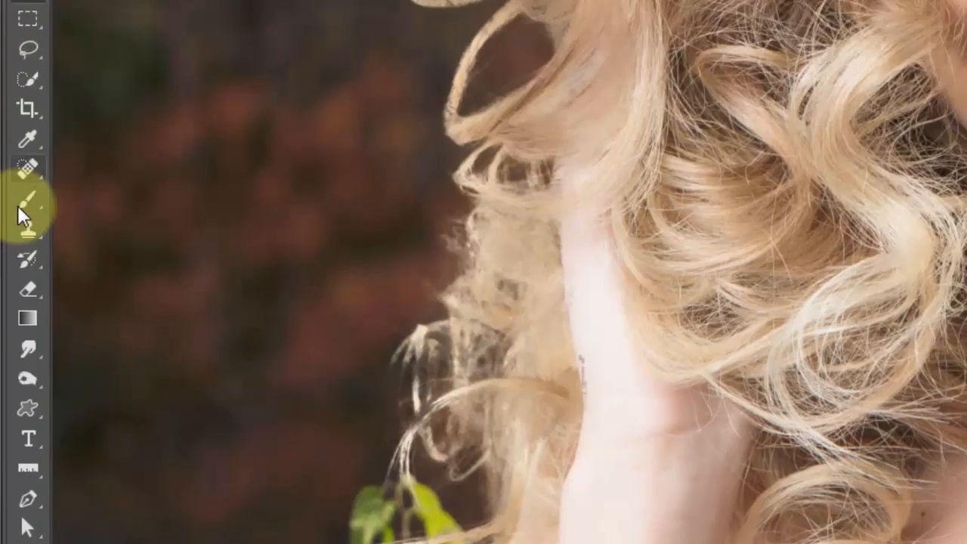
{"action": "left_click", "coordinate": [22, 201]}
{"action": "left_click", "coordinate": [126, 6]}
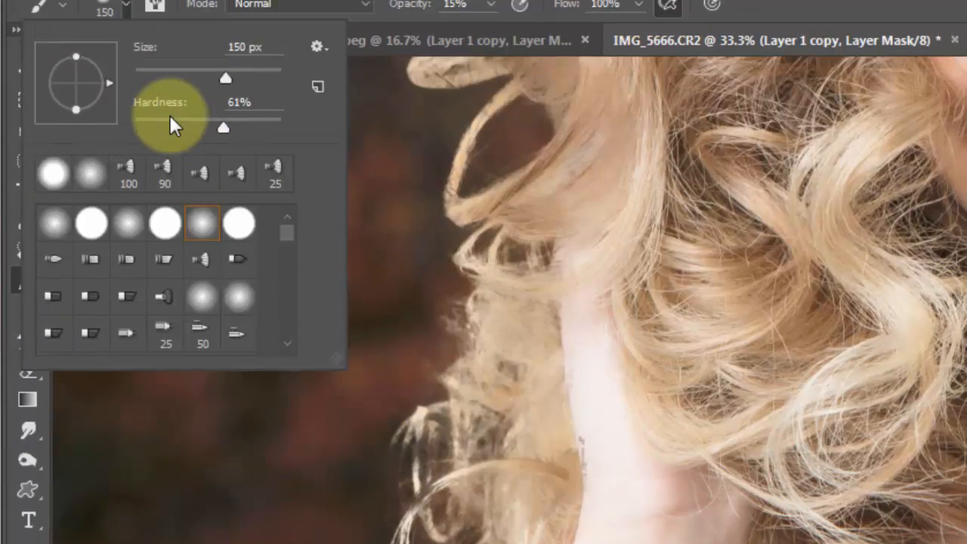
{"action": "left_click", "coordinate": [149, 121]}
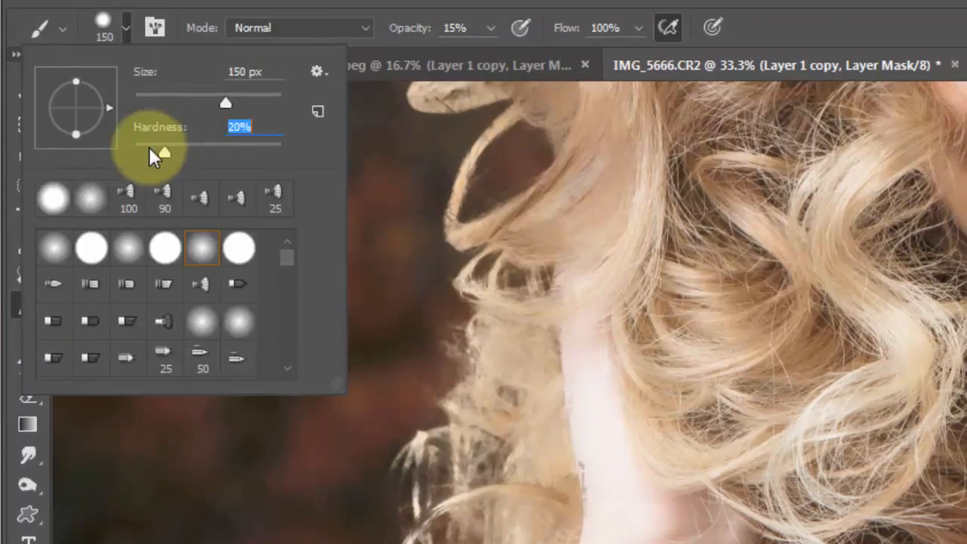
{"action": "left_click", "coordinate": [142, 102]}
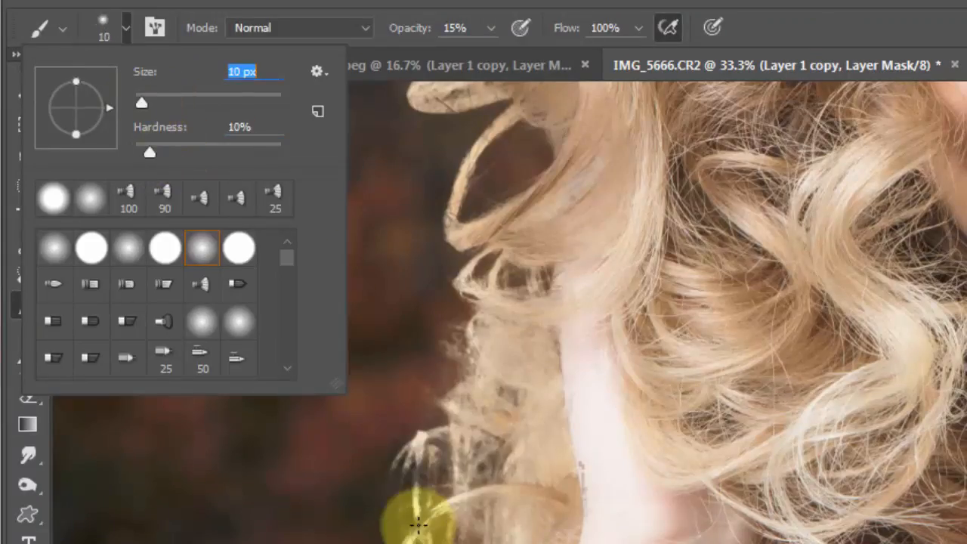
{"action": "left_click_drag", "start_coordinate": [143, 105], "coordinate": [149, 105]}
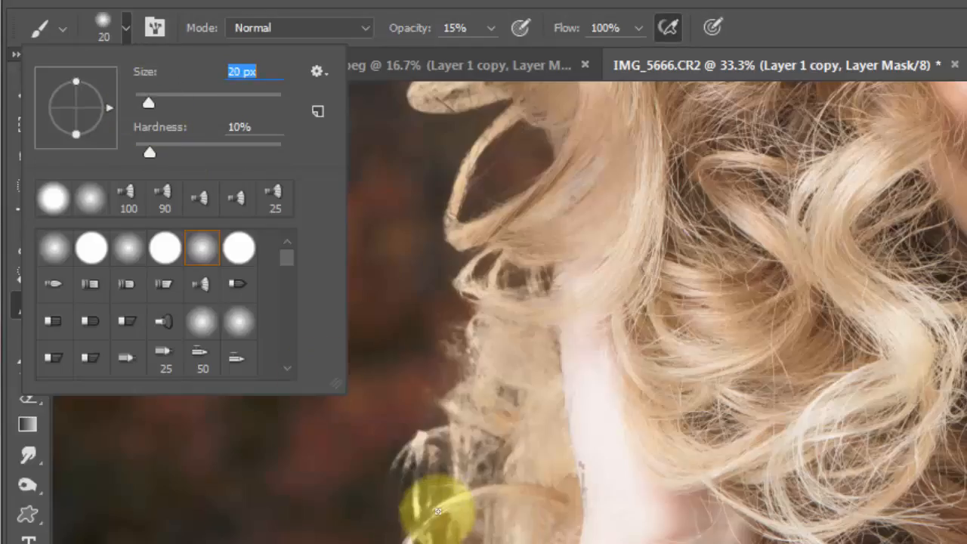
{"action": "left_click", "coordinate": [436, 512]}
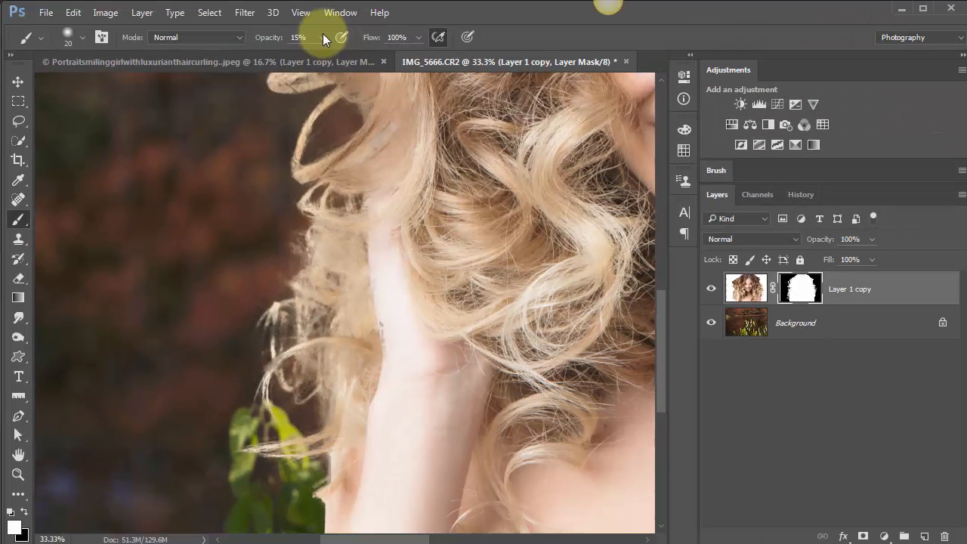
Step: Set the brush opacity to 39% and paint white on the mask over the faint outer strands left of the face
{"action": "left_click", "coordinate": [323, 37]}
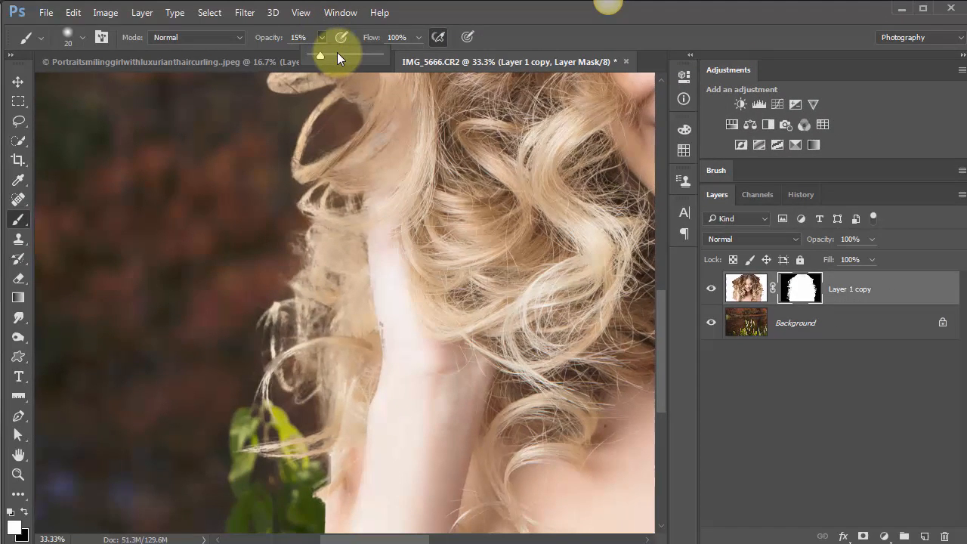
{"action": "left_click", "coordinate": [337, 53]}
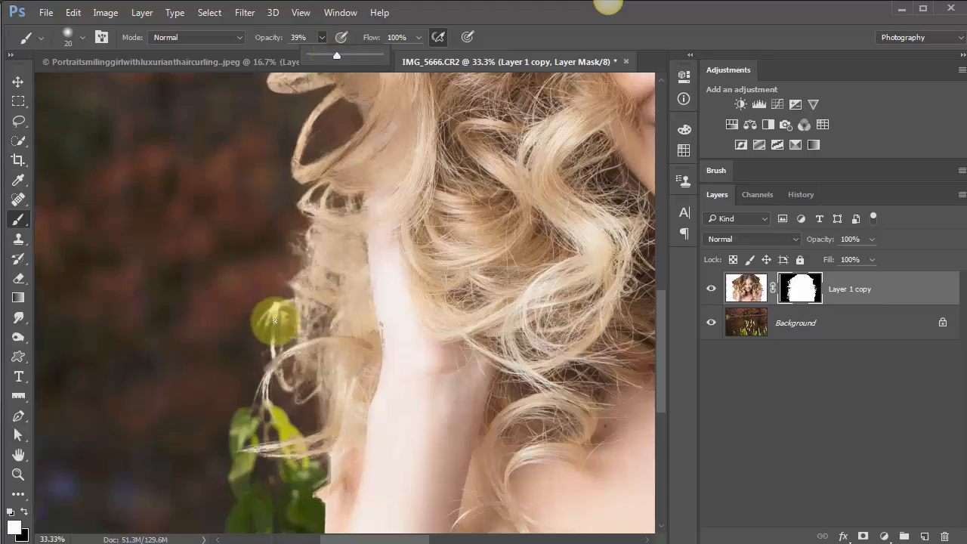
{"action": "left_click", "coordinate": [276, 316]}
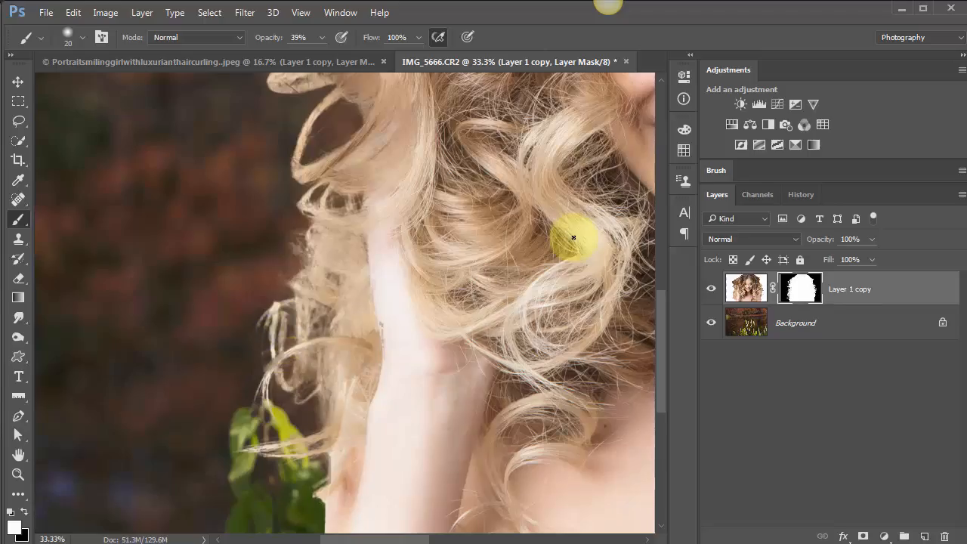
Step: Enlarge the brush to 200 and paint white on the mask beside the curls right of the face, revealing the original backdrop
{"action": "left_click_drag", "start_coordinate": [544, 248], "coordinate": [266, 254]}
{"action": "left_click_drag", "start_coordinate": [543, 325], "coordinate": [291, 263]}
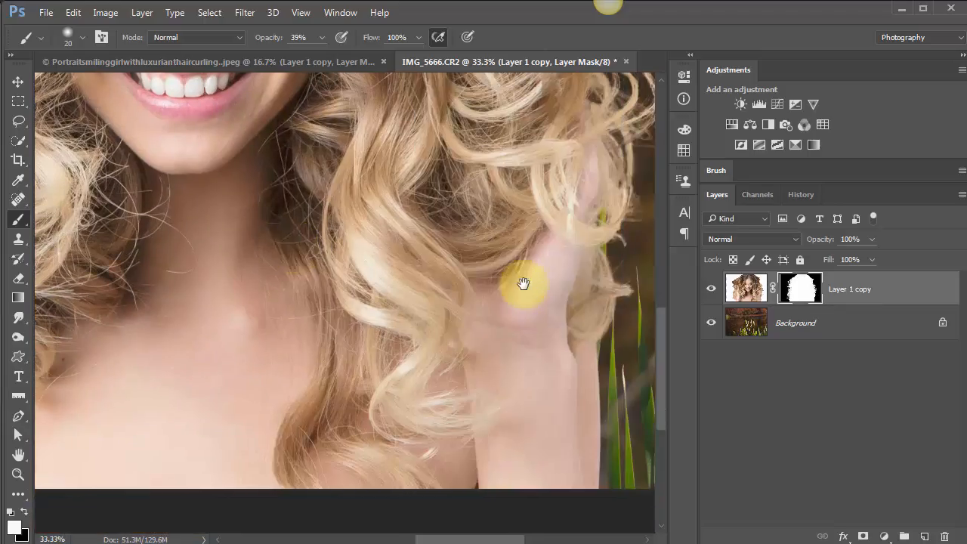
{"action": "mouse_move", "coordinate": [522, 283]}
{"action": "left_mouse_down"}
{"action": "mouse_move", "coordinate": [445, 315]}
{"action": "mouse_move", "coordinate": [371, 328]}
{"action": "mouse_move", "coordinate": [415, 333]}
{"action": "mouse_move", "coordinate": [458, 302]}
{"action": "left_mouse_up"}
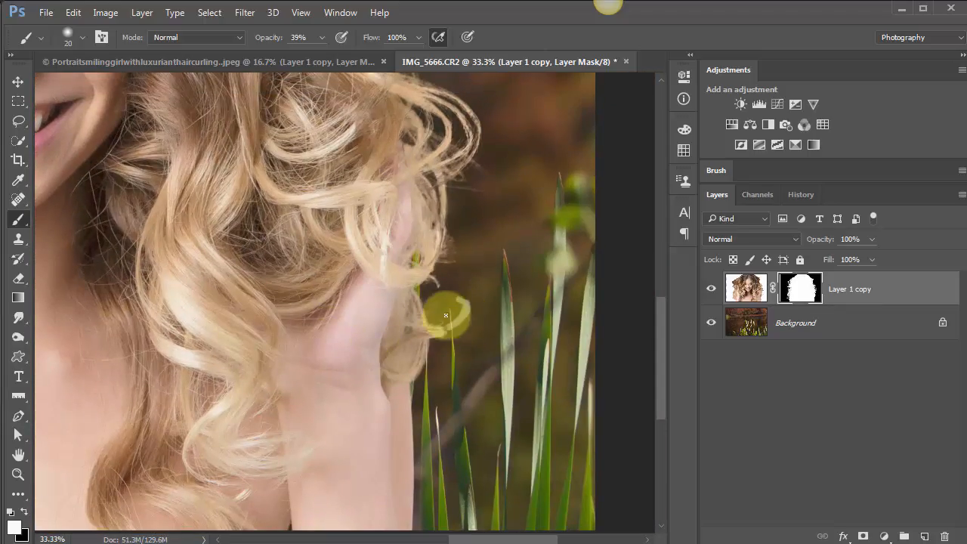
{"action": "mouse_move", "coordinate": [443, 289]}
{"action": "left_mouse_down"}
{"action": "mouse_move", "coordinate": [448, 324]}
{"action": "mouse_move", "coordinate": [460, 308]}
{"action": "mouse_move", "coordinate": [451, 248]}
{"action": "mouse_move", "coordinate": [469, 291]}
{"action": "mouse_move", "coordinate": [454, 236]}
{"action": "mouse_move", "coordinate": [469, 260]}
{"action": "mouse_move", "coordinate": [451, 338]}
{"action": "left_mouse_up"}
{"action": "key", "text": "bracketleft"}
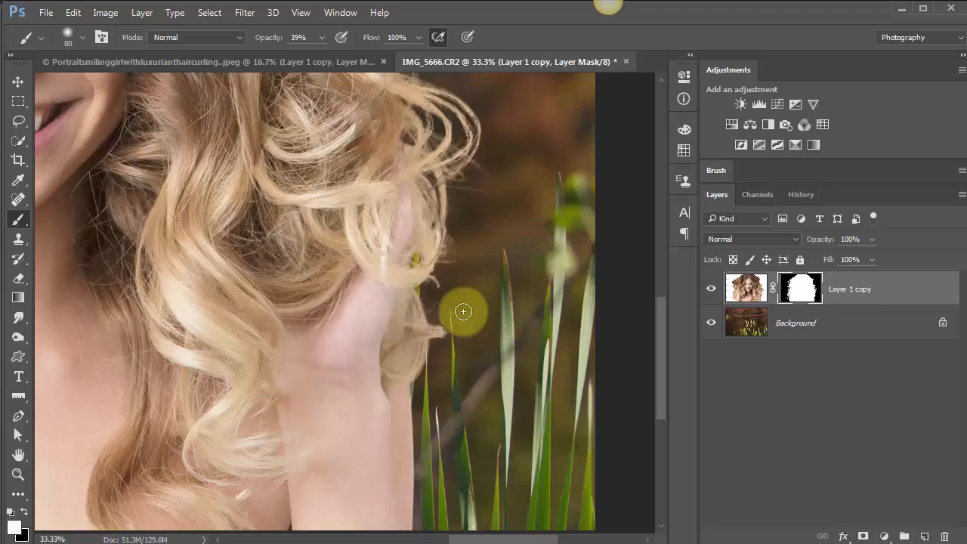
{"action": "mouse_move", "coordinate": [468, 302]}
{"action": "left_mouse_down"}
{"action": "mouse_move", "coordinate": [448, 333]}
{"action": "mouse_move", "coordinate": [505, 249]}
{"action": "mouse_move", "coordinate": [483, 262]}
{"action": "mouse_move", "coordinate": [462, 251]}
{"action": "mouse_move", "coordinate": [501, 253]}
{"action": "left_mouse_up"}
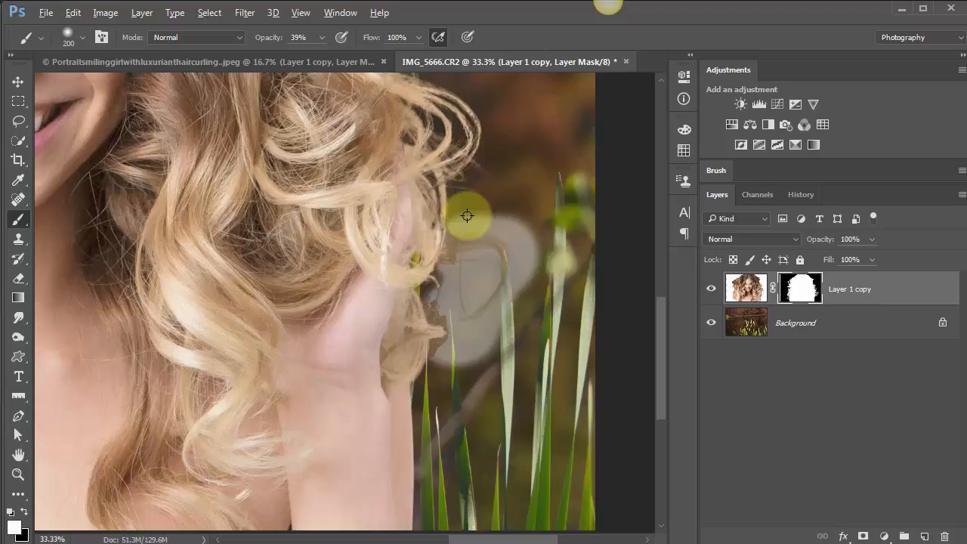
{"action": "mouse_move", "coordinate": [471, 219]}
{"action": "left_mouse_down"}
{"action": "mouse_move", "coordinate": [475, 239]}
{"action": "mouse_move", "coordinate": [482, 229]}
{"action": "left_mouse_up"}
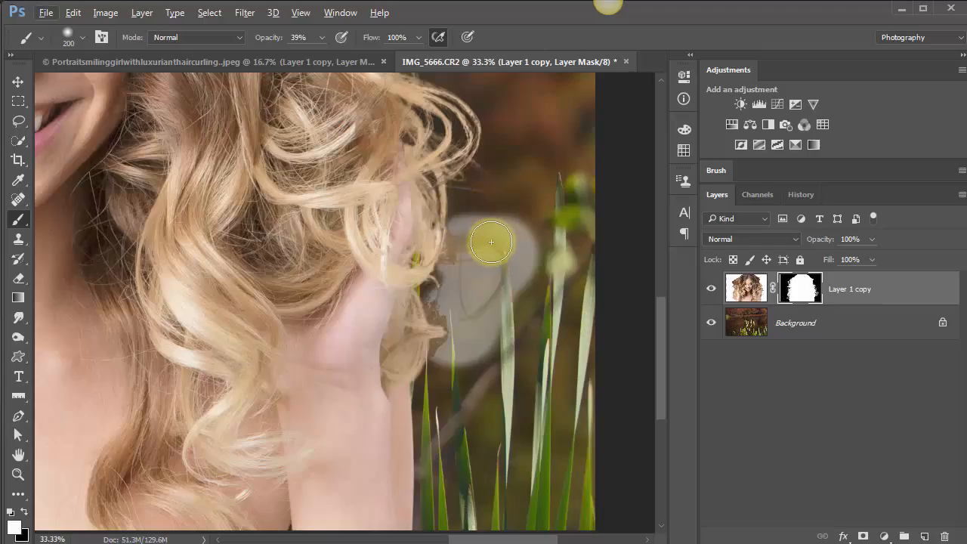
Step: Paint black on the mask at brush size 90 and 100% opacity over the pale backdrop revealed beside the curls
{"action": "left_click", "coordinate": [24, 513]}
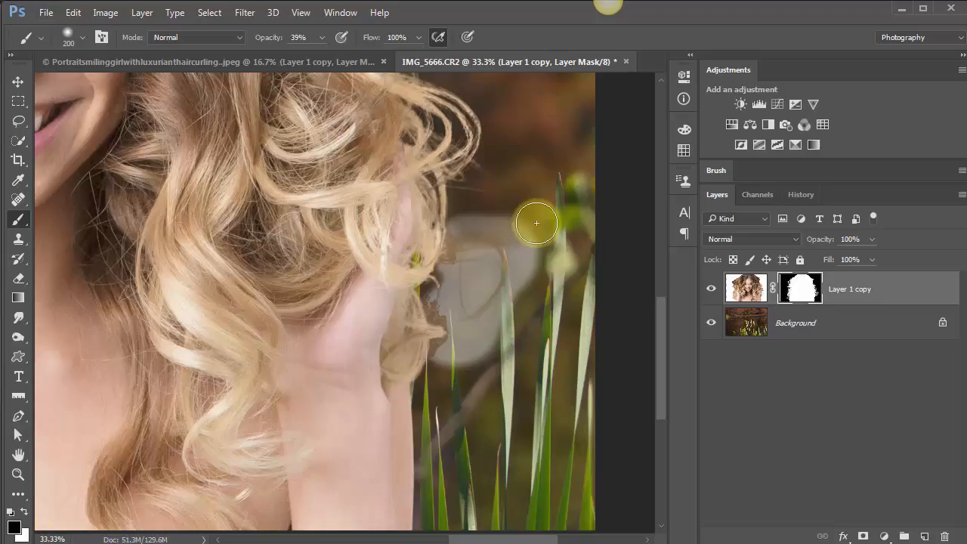
{"action": "key", "text": "bracketleft"}
{"action": "key", "text": "bracketleft"}
{"action": "left_click_drag", "start_coordinate": [461, 221], "coordinate": [449, 218]}
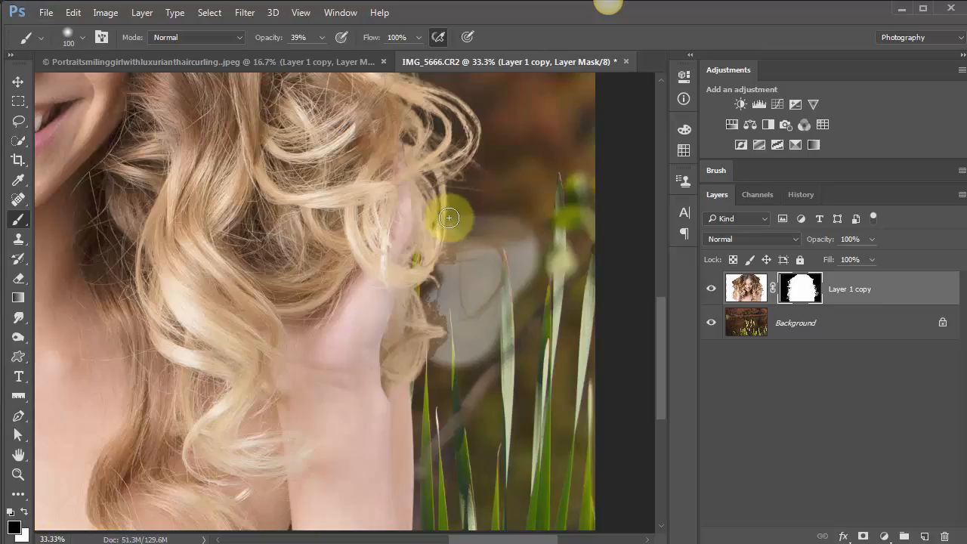
{"action": "key", "text": "bracketleft"}
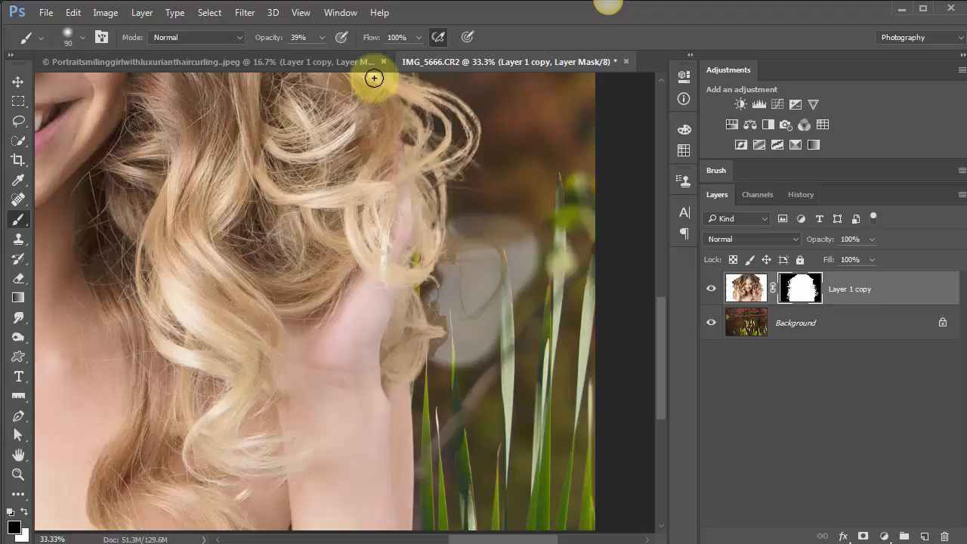
{"action": "left_click", "coordinate": [321, 37]}
{"action": "left_click_drag", "start_coordinate": [320, 55], "coordinate": [364, 55]}
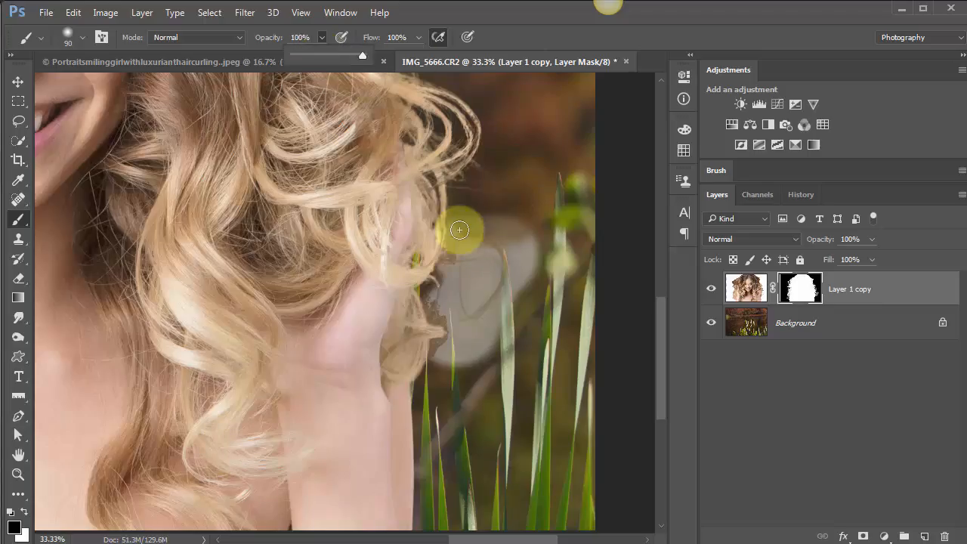
{"action": "mouse_move", "coordinate": [457, 220]}
{"action": "left_mouse_down"}
{"action": "mouse_move", "coordinate": [503, 226]}
{"action": "mouse_move", "coordinate": [531, 257]}
{"action": "mouse_move", "coordinate": [512, 233]}
{"action": "mouse_move", "coordinate": [513, 329]}
{"action": "mouse_move", "coordinate": [542, 267]}
{"action": "mouse_move", "coordinate": [543, 225]}
{"action": "mouse_move", "coordinate": [577, 235]}
{"action": "mouse_move", "coordinate": [527, 269]}
{"action": "mouse_move", "coordinate": [514, 215]}
{"action": "mouse_move", "coordinate": [474, 198]}
{"action": "mouse_move", "coordinate": [494, 231]}
{"action": "mouse_move", "coordinate": [480, 302]}
{"action": "mouse_move", "coordinate": [484, 271]}
{"action": "mouse_move", "coordinate": [452, 294]}
{"action": "mouse_move", "coordinate": [470, 274]}
{"action": "mouse_move", "coordinate": [449, 278]}
{"action": "mouse_move", "coordinate": [445, 301]}
{"action": "mouse_move", "coordinate": [488, 287]}
{"action": "left_mouse_up"}
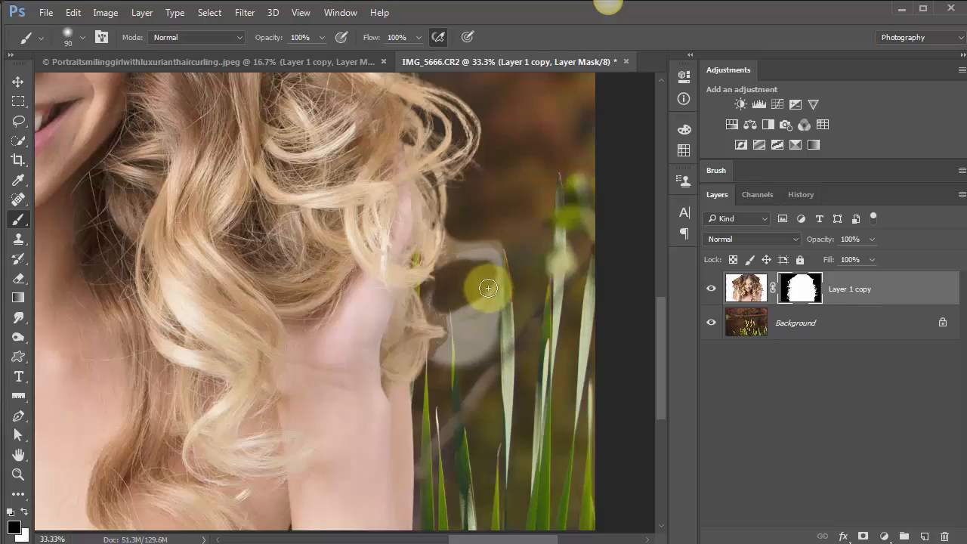
{"action": "left_click", "coordinate": [485, 287]}
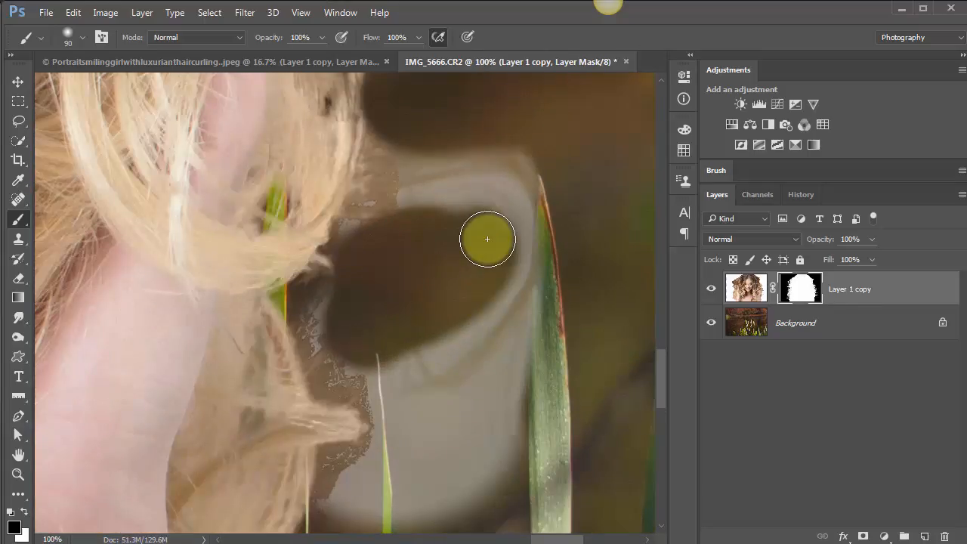
{"action": "mouse_move", "coordinate": [499, 193]}
{"action": "left_mouse_down"}
{"action": "mouse_move", "coordinate": [423, 211]}
{"action": "mouse_move", "coordinate": [483, 211]}
{"action": "mouse_move", "coordinate": [494, 194]}
{"action": "mouse_move", "coordinate": [505, 207]}
{"action": "mouse_move", "coordinate": [504, 198]}
{"action": "mouse_move", "coordinate": [498, 264]}
{"action": "mouse_move", "coordinate": [508, 235]}
{"action": "mouse_move", "coordinate": [509, 249]}
{"action": "mouse_move", "coordinate": [455, 320]}
{"action": "mouse_move", "coordinate": [507, 259]}
{"action": "left_mouse_up"}
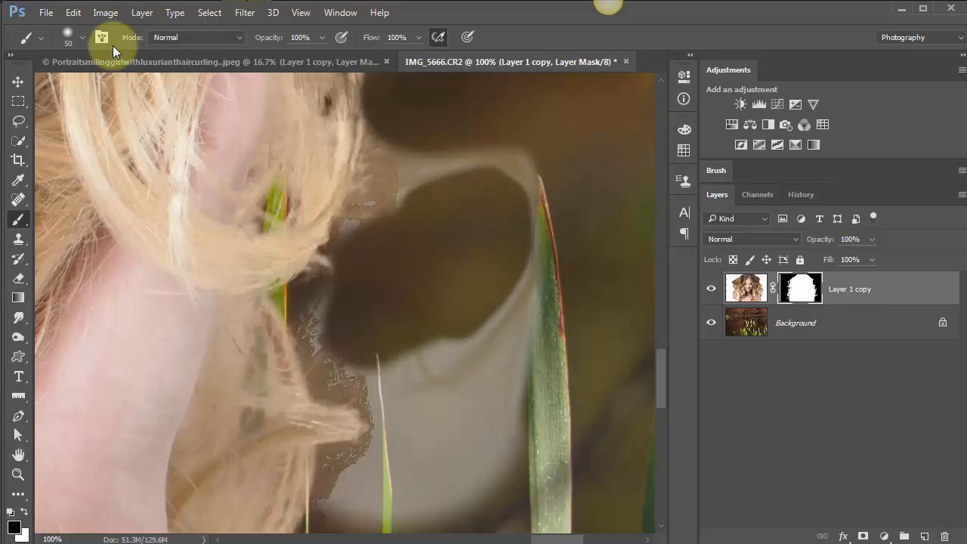
Step: Use a harder 50 px brush, reduced to 40, to mask the remaining pale backdrop in black, leaving a thin curved strand
{"action": "left_click", "coordinate": [82, 37]}
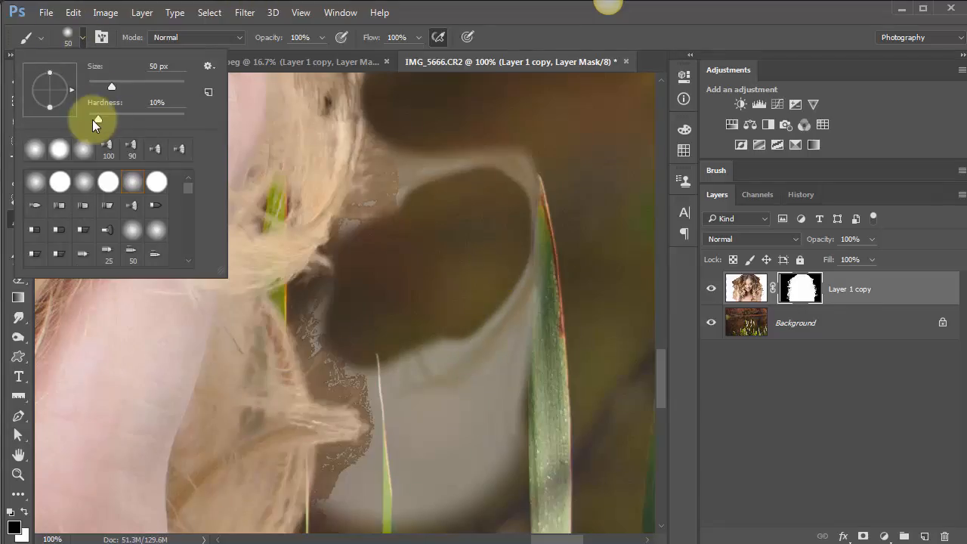
{"action": "left_click_drag", "start_coordinate": [99, 119], "coordinate": [118, 115]}
{"action": "key", "text": "Return"}
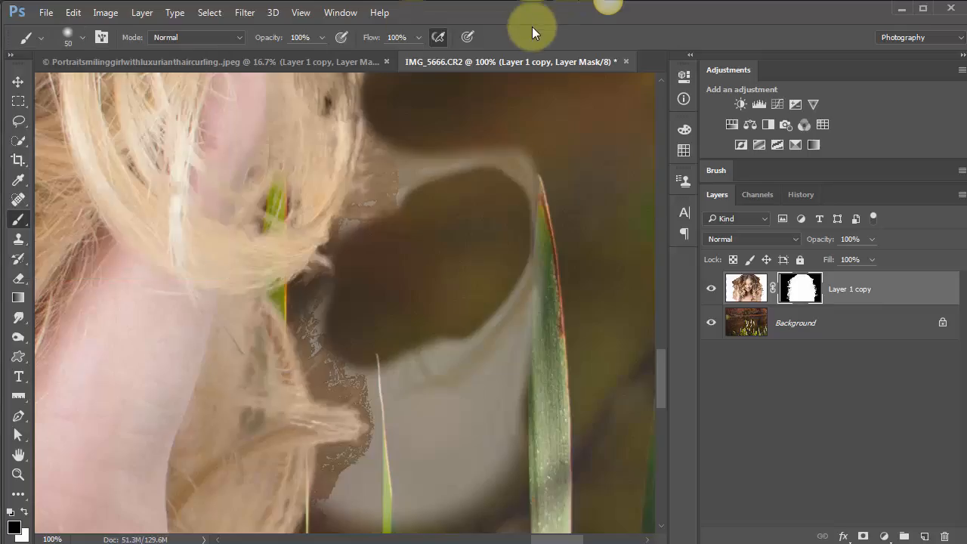
{"action": "mouse_move", "coordinate": [502, 214]}
{"action": "left_mouse_down"}
{"action": "mouse_move", "coordinate": [446, 190]}
{"action": "mouse_move", "coordinate": [363, 247]}
{"action": "mouse_move", "coordinate": [370, 286]}
{"action": "mouse_move", "coordinate": [334, 318]}
{"action": "mouse_move", "coordinate": [334, 333]}
{"action": "mouse_move", "coordinate": [382, 362]}
{"action": "mouse_move", "coordinate": [441, 346]}
{"action": "mouse_move", "coordinate": [472, 320]}
{"action": "mouse_move", "coordinate": [507, 270]}
{"action": "mouse_move", "coordinate": [508, 186]}
{"action": "mouse_move", "coordinate": [489, 181]}
{"action": "mouse_move", "coordinate": [521, 142]}
{"action": "left_mouse_up"}
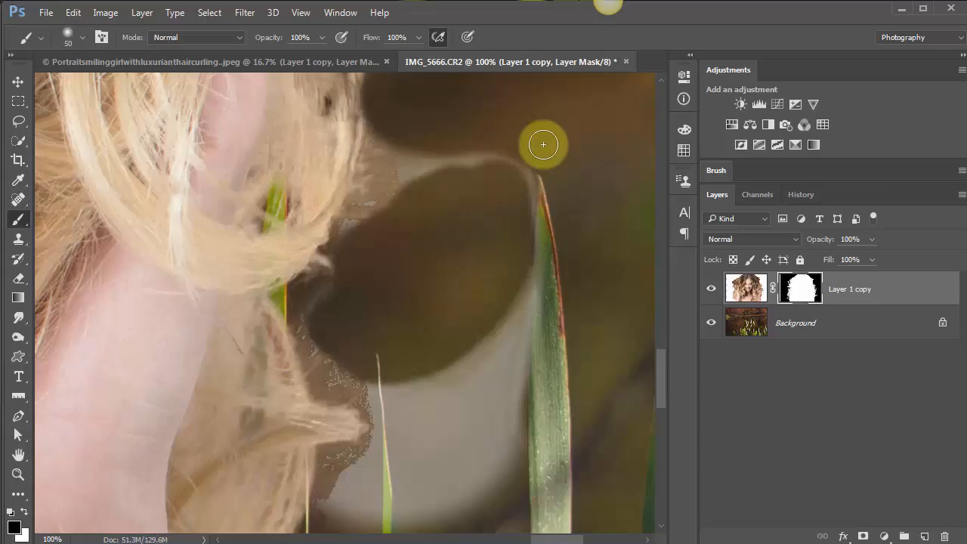
{"action": "mouse_move", "coordinate": [465, 187]}
{"action": "left_mouse_down"}
{"action": "mouse_move", "coordinate": [410, 190]}
{"action": "mouse_move", "coordinate": [445, 191]}
{"action": "left_mouse_up"}
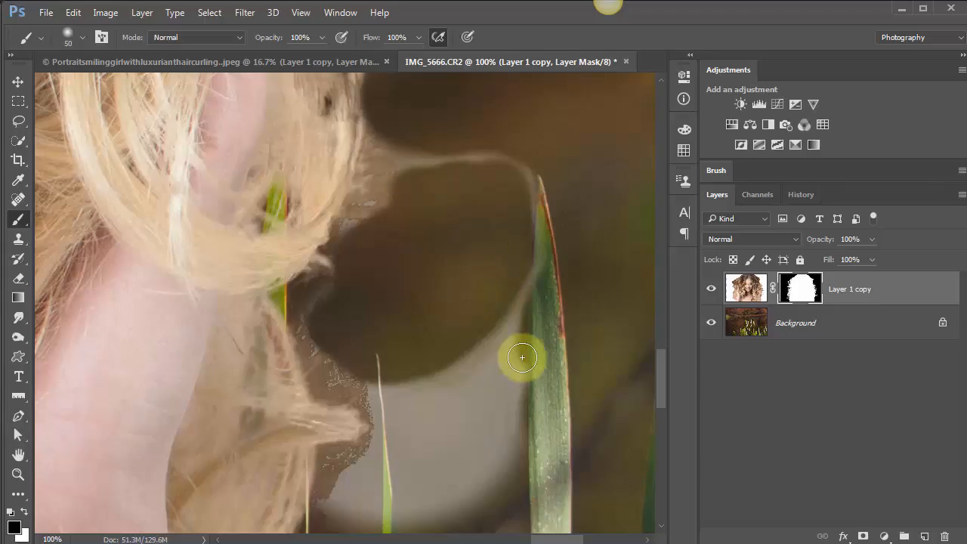
{"action": "mouse_move", "coordinate": [521, 352]}
{"action": "left_mouse_down"}
{"action": "mouse_move", "coordinate": [423, 449]}
{"action": "mouse_move", "coordinate": [512, 370]}
{"action": "mouse_move", "coordinate": [444, 410]}
{"action": "mouse_move", "coordinate": [383, 412]}
{"action": "mouse_move", "coordinate": [400, 425]}
{"action": "mouse_move", "coordinate": [394, 444]}
{"action": "mouse_move", "coordinate": [356, 481]}
{"action": "mouse_move", "coordinate": [340, 525]}
{"action": "left_mouse_up"}
{"action": "mouse_move", "coordinate": [509, 453]}
{"action": "left_mouse_down"}
{"action": "mouse_move", "coordinate": [441, 496]}
{"action": "mouse_move", "coordinate": [473, 474]}
{"action": "mouse_move", "coordinate": [508, 387]}
{"action": "mouse_move", "coordinate": [534, 436]}
{"action": "mouse_move", "coordinate": [447, 464]}
{"action": "mouse_move", "coordinate": [417, 455]}
{"action": "mouse_move", "coordinate": [393, 502]}
{"action": "mouse_move", "coordinate": [420, 503]}
{"action": "left_mouse_up"}
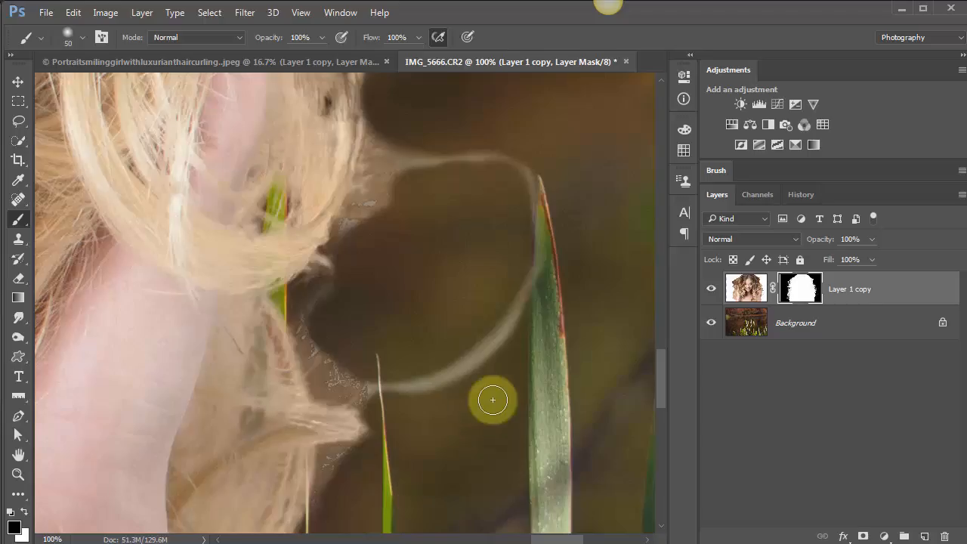
{"action": "key", "text": "bracketleft"}
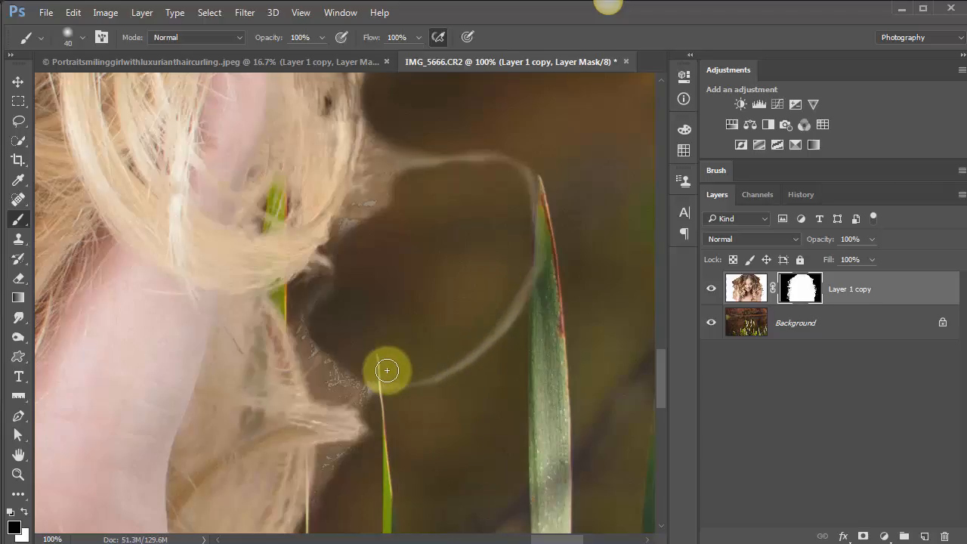
Step: Enlarge the brush to 80, lower its opacity to 30%, and paint black over the grainy patches between the curls and the curved strand
{"action": "key", "text": "bracketright"}
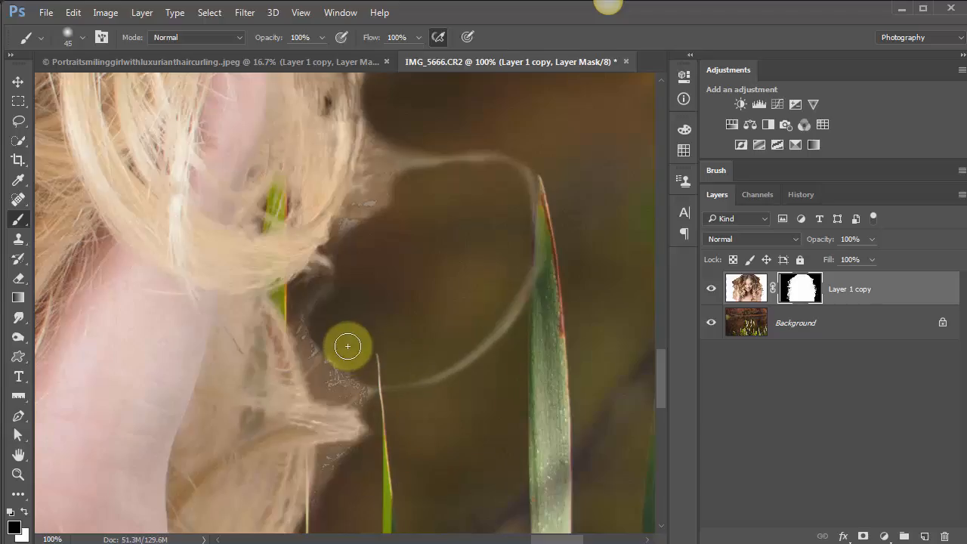
{"action": "key", "text": "bracketright"}
{"action": "key", "text": "bracketright"}
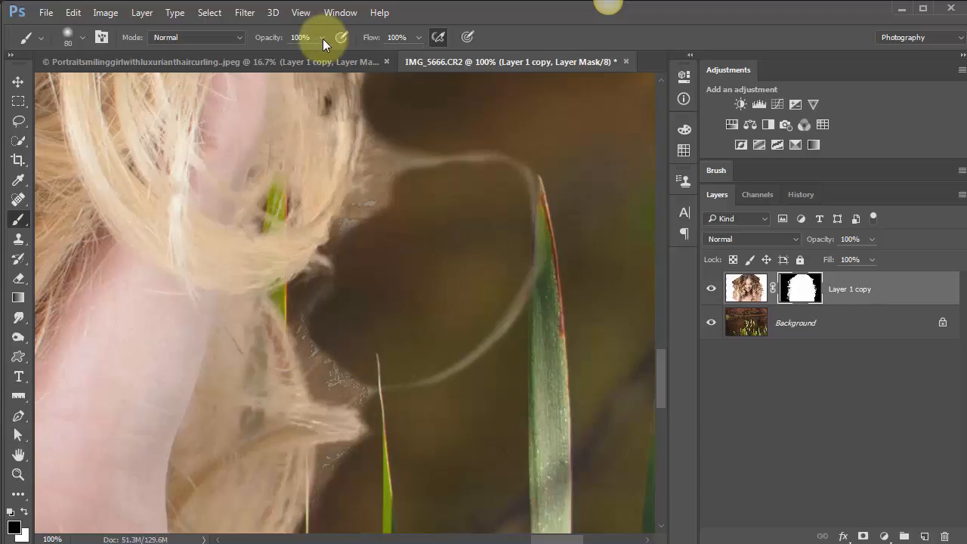
{"action": "mouse_move", "coordinate": [322, 39]}
{"action": "left_mouse_down"}
{"action": "mouse_move", "coordinate": [301, 62]}
{"action": "mouse_move", "coordinate": [272, 55]}
{"action": "left_mouse_up"}
{"action": "mouse_move", "coordinate": [390, 303]}
{"action": "left_mouse_down"}
{"action": "mouse_move", "coordinate": [313, 324]}
{"action": "mouse_move", "coordinate": [339, 350]}
{"action": "mouse_move", "coordinate": [361, 341]}
{"action": "mouse_move", "coordinate": [344, 332]}
{"action": "mouse_move", "coordinate": [379, 331]}
{"action": "mouse_move", "coordinate": [335, 304]}
{"action": "mouse_move", "coordinate": [350, 349]}
{"action": "mouse_move", "coordinate": [390, 360]}
{"action": "left_mouse_up"}
{"action": "mouse_move", "coordinate": [469, 189]}
{"action": "left_mouse_down"}
{"action": "mouse_move", "coordinate": [427, 190]}
{"action": "mouse_move", "coordinate": [426, 205]}
{"action": "mouse_move", "coordinate": [365, 244]}
{"action": "mouse_move", "coordinate": [371, 226]}
{"action": "mouse_move", "coordinate": [381, 221]}
{"action": "mouse_move", "coordinate": [370, 249]}
{"action": "mouse_move", "coordinate": [399, 236]}
{"action": "mouse_move", "coordinate": [388, 196]}
{"action": "left_mouse_up"}
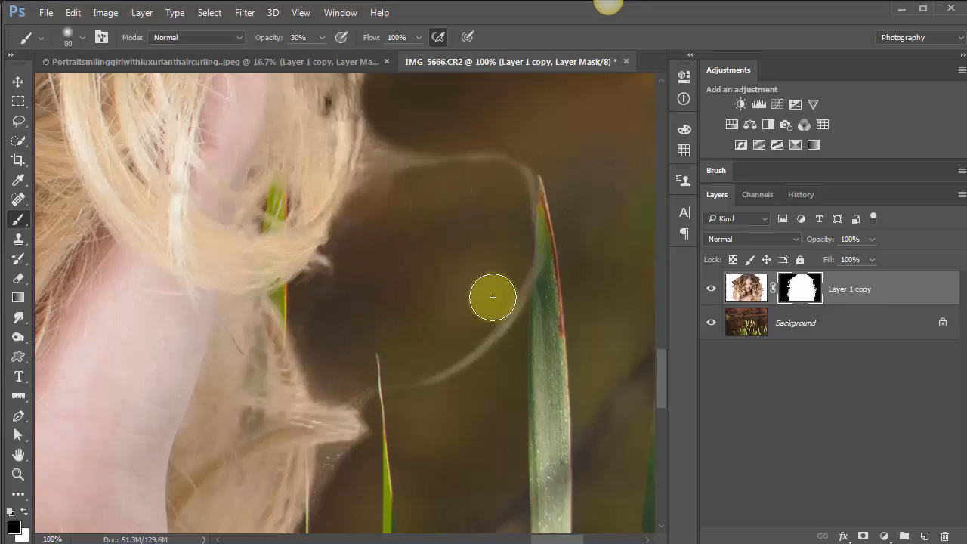
Step: Paint white on the mask at 30% opacity to fill out the lower curl beside the wrist, and undo the last stroke
{"action": "key", "text": "ctrl+minus"}
{"action": "key", "text": "ctrl+minus"}
{"action": "key", "text": "ctrl+minus"}
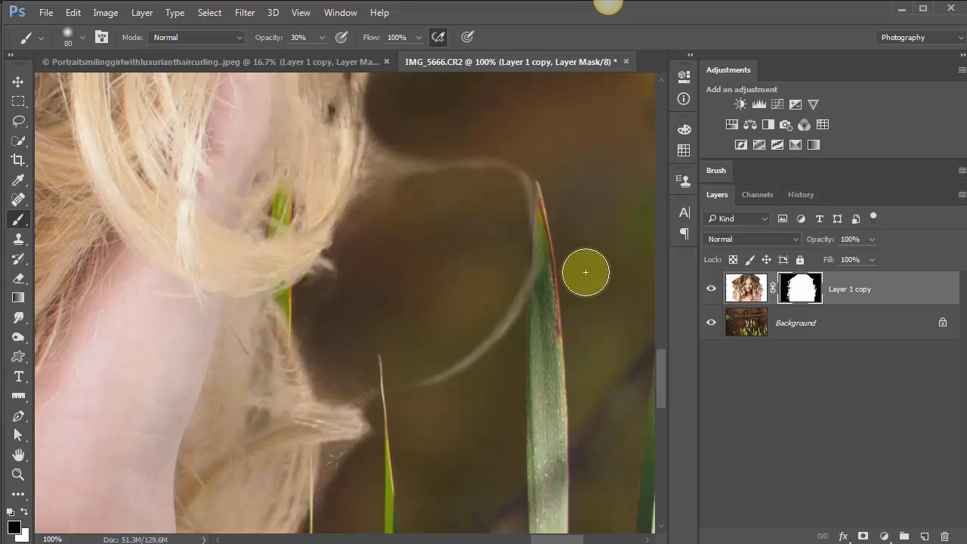
{"action": "key", "text": "ctrl+minus"}
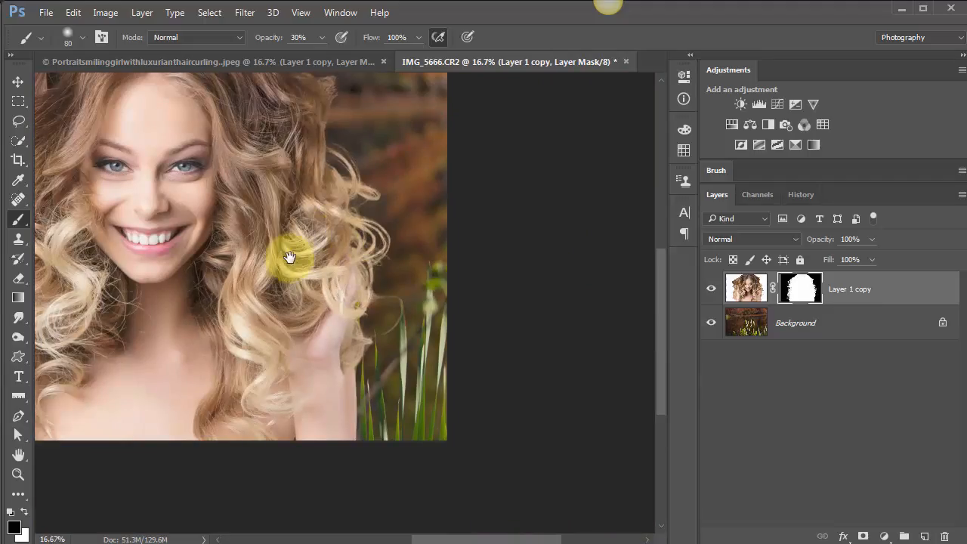
{"action": "left_click_drag", "start_coordinate": [362, 368], "coordinate": [360, 370]}
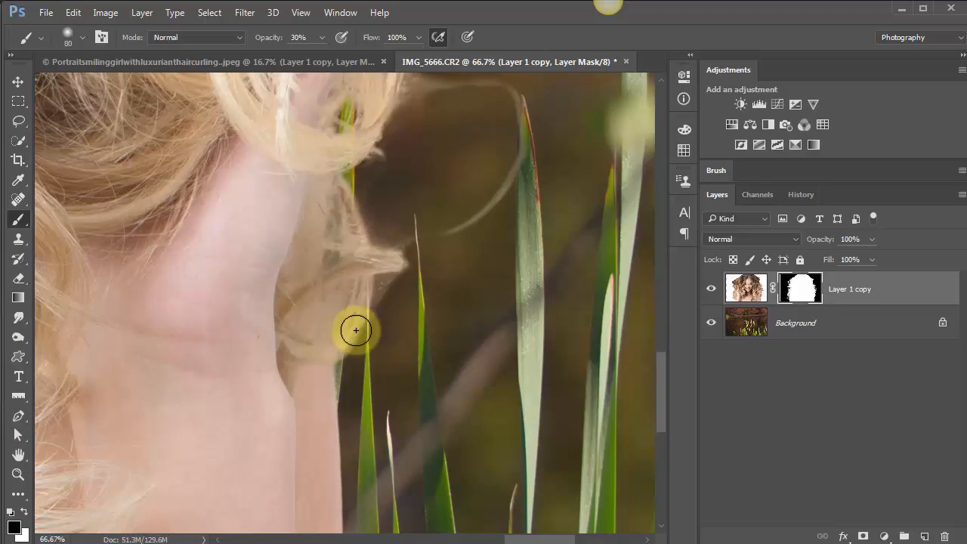
{"action": "key", "text": "x"}
{"action": "mouse_move", "coordinate": [351, 302]}
{"action": "left_mouse_down"}
{"action": "mouse_move", "coordinate": [385, 309]}
{"action": "mouse_move", "coordinate": [360, 284]}
{"action": "left_mouse_up"}
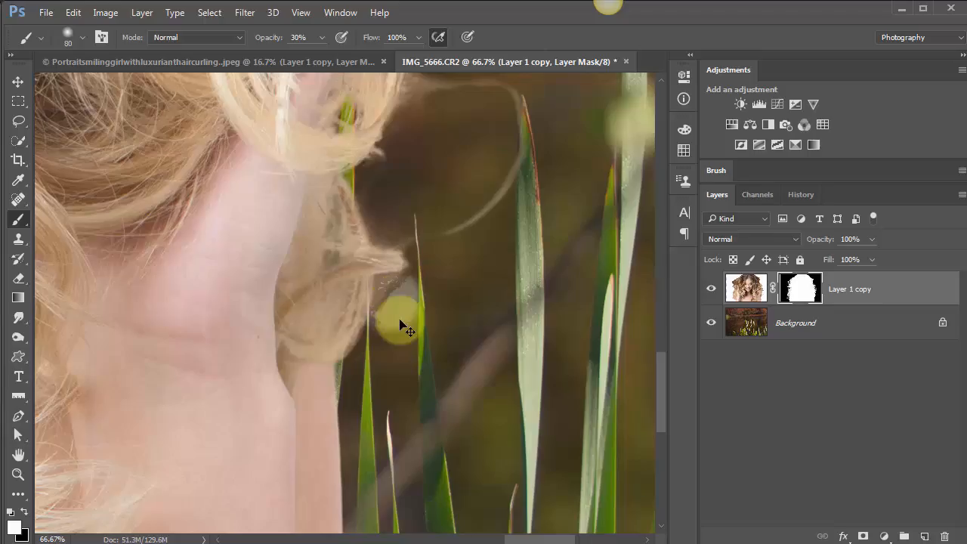
{"action": "key", "text": "ctrl+z"}
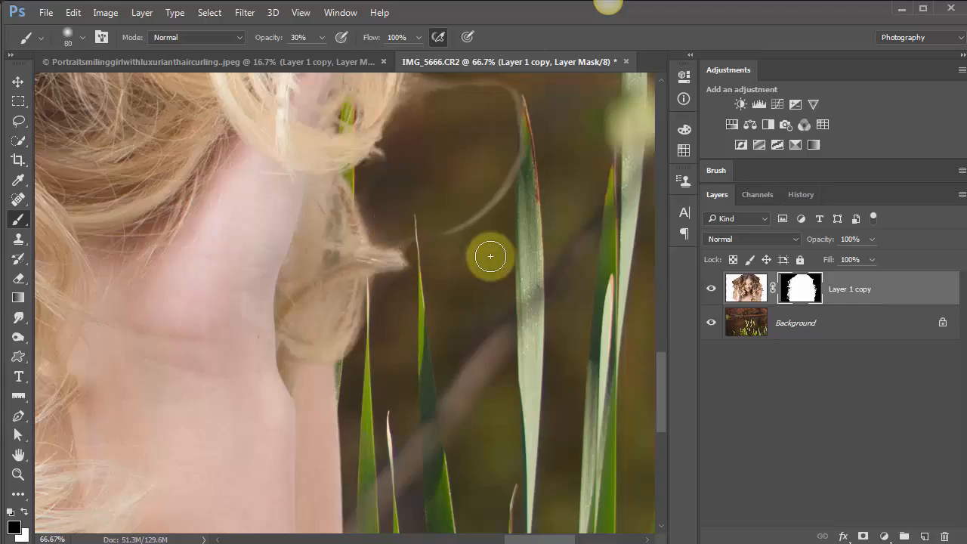
Step: Reveal a thin stray strand beside the upper curls with a 20 px white brush at 10% opacity, and refine it at 35% opacity
{"action": "left_click_drag", "start_coordinate": [527, 248], "coordinate": [526, 316]}
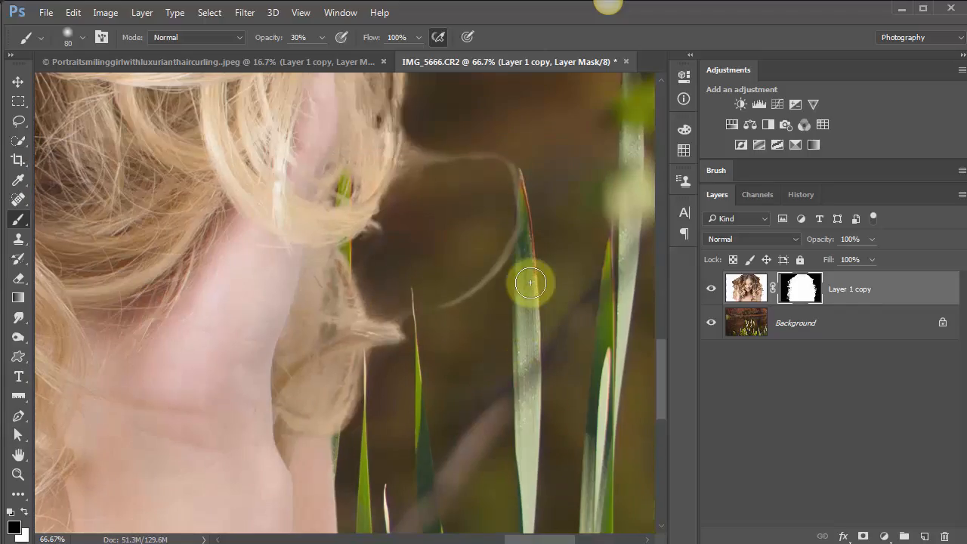
{"action": "left_click_drag", "start_coordinate": [531, 279], "coordinate": [522, 332]}
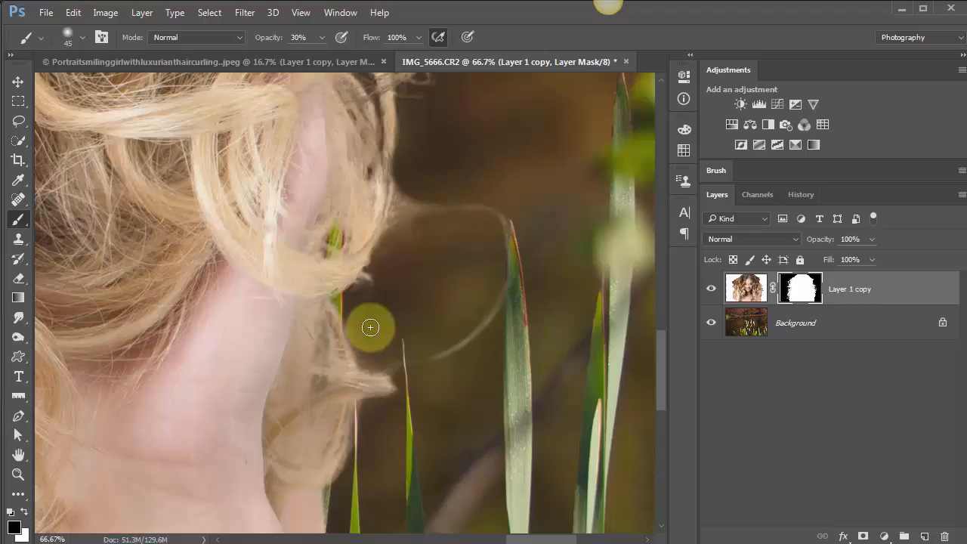
{"action": "left_click_drag", "start_coordinate": [384, 269], "coordinate": [486, 405]}
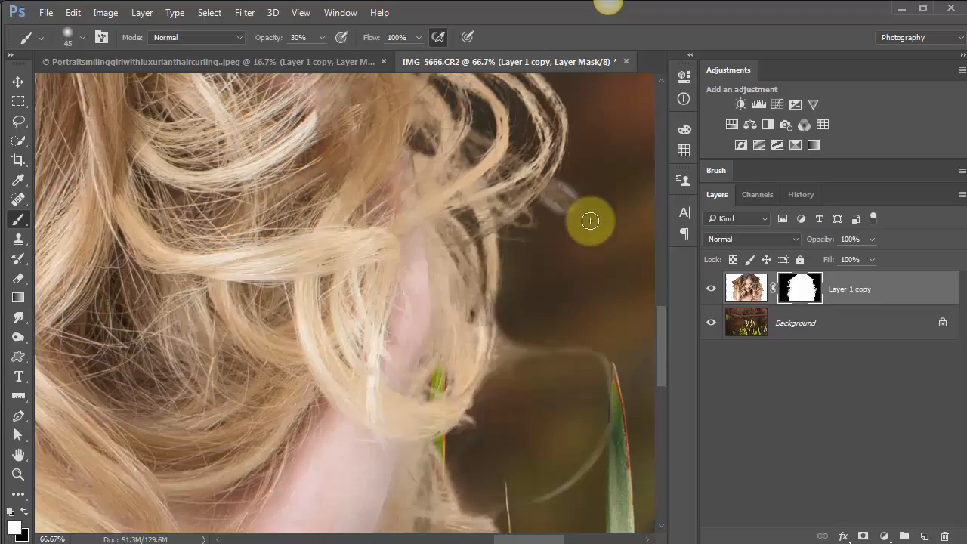
{"action": "mouse_move", "coordinate": [572, 204]}
{"action": "left_mouse_down"}
{"action": "mouse_move", "coordinate": [574, 224]}
{"action": "mouse_move", "coordinate": [573, 202]}
{"action": "left_mouse_up"}
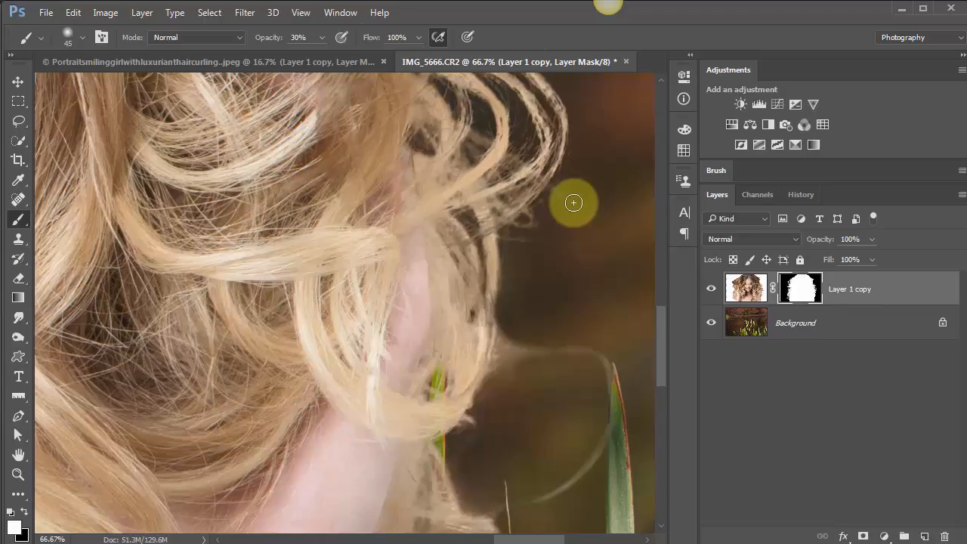
{"action": "left_click", "coordinate": [321, 37]}
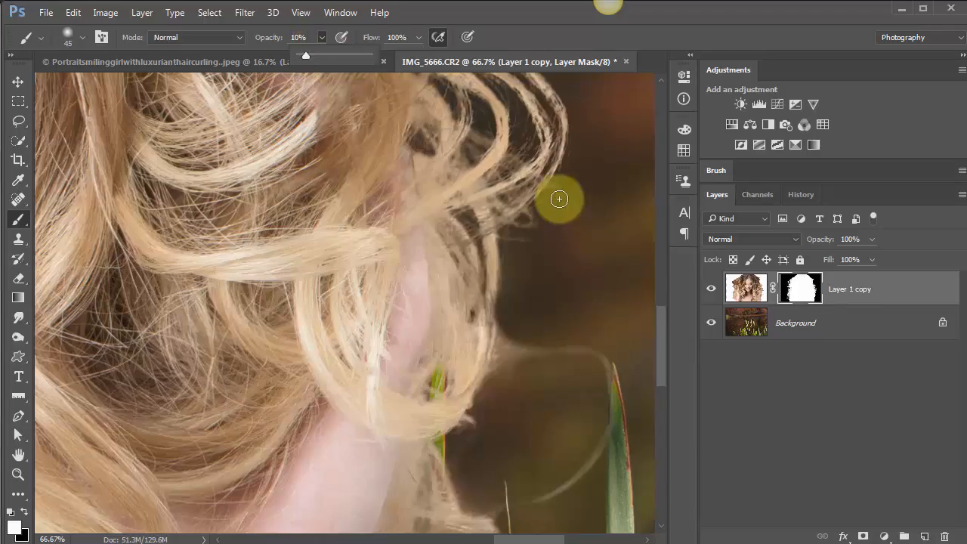
{"action": "left_click", "coordinate": [559, 199]}
{"action": "key", "text": "bracketleft"}
{"action": "key", "text": "bracketleft"}
{"action": "key", "text": "bracketleft"}
{"action": "key", "text": "bracketleft"}
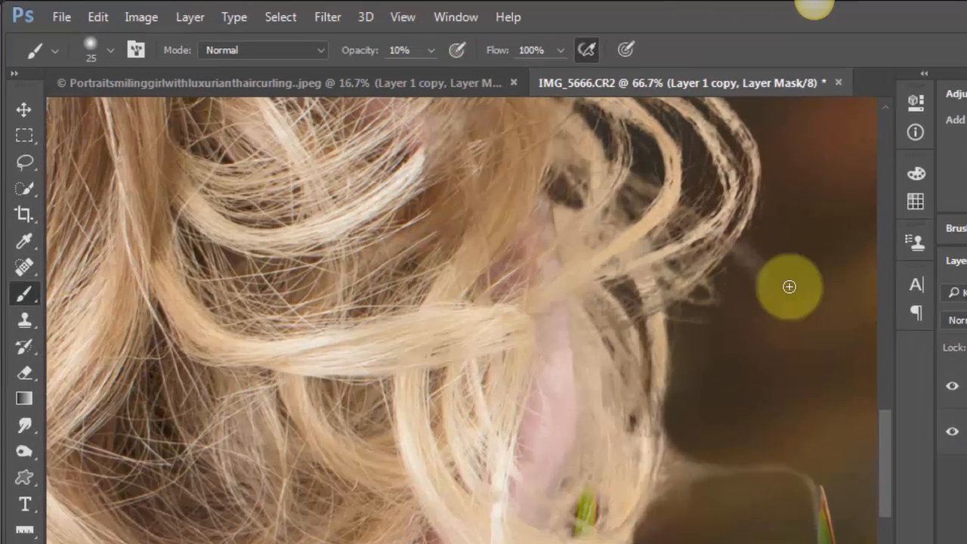
{"action": "key", "text": "bracketleft"}
{"action": "mouse_move", "coordinate": [736, 253]}
{"action": "left_mouse_down"}
{"action": "mouse_move", "coordinate": [790, 310]}
{"action": "mouse_move", "coordinate": [749, 249]}
{"action": "mouse_move", "coordinate": [762, 302]}
{"action": "mouse_move", "coordinate": [768, 280]}
{"action": "mouse_move", "coordinate": [789, 309]}
{"action": "mouse_move", "coordinate": [782, 264]}
{"action": "left_mouse_up"}
{"action": "mouse_move", "coordinate": [579, 345]}
{"action": "left_mouse_down"}
{"action": "mouse_move", "coordinate": [727, 287]}
{"action": "mouse_move", "coordinate": [758, 252]}
{"action": "mouse_move", "coordinate": [775, 265]}
{"action": "mouse_move", "coordinate": [756, 247]}
{"action": "left_mouse_up"}
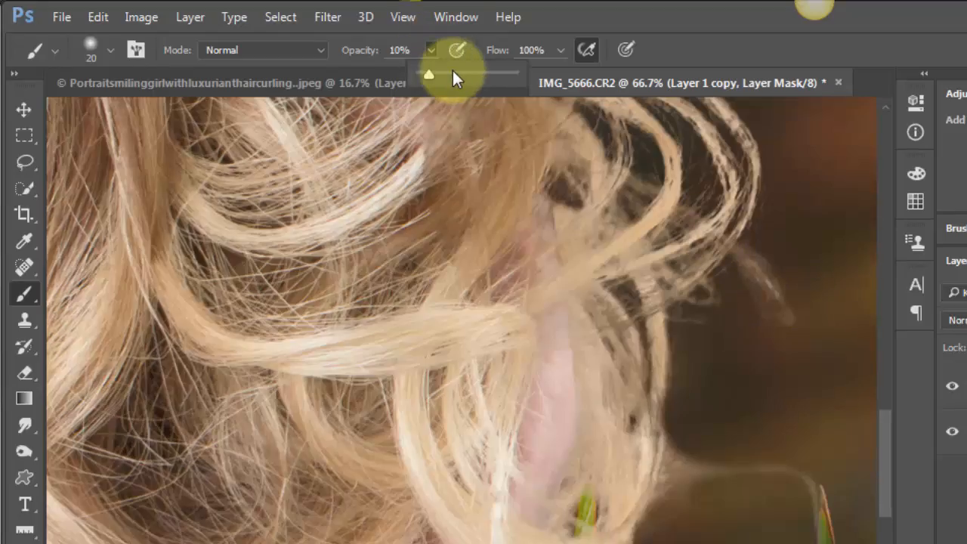
{"action": "left_click", "coordinate": [452, 73]}
{"action": "left_click", "coordinate": [744, 274]}
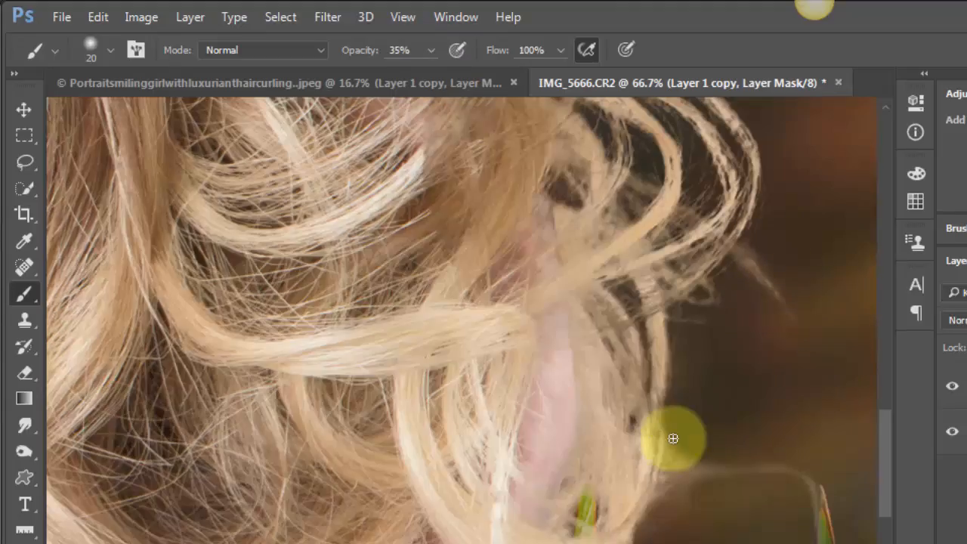
Step: Target the image of Layer 1 copy instead of its mask and activate the Mixer Brush Tool for the frayed upper hair
{"action": "left_click_drag", "start_coordinate": [403, 404], "coordinate": [557, 525]}
{"action": "left_click_drag", "start_coordinate": [531, 290], "coordinate": [563, 455]}
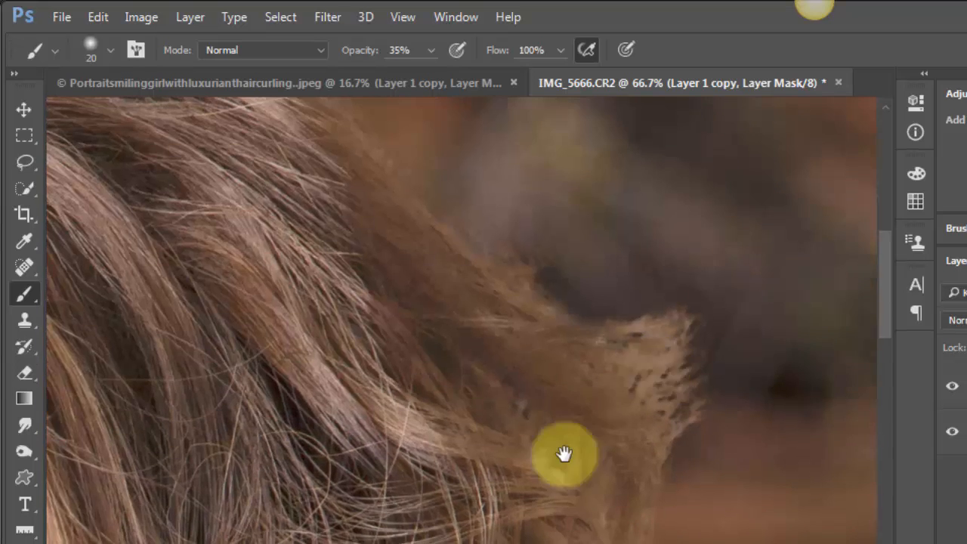
{"action": "left_click_drag", "start_coordinate": [565, 361], "coordinate": [604, 442]}
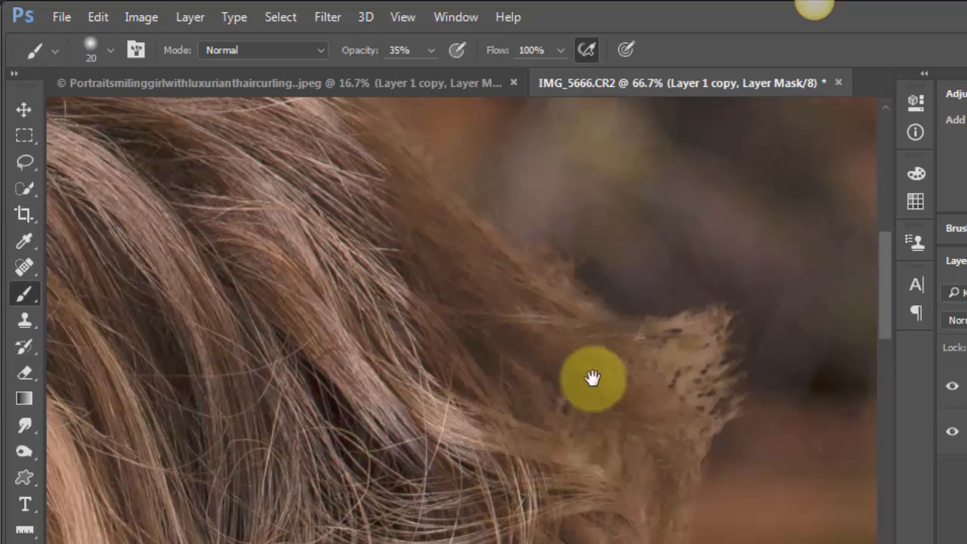
{"action": "left_click_drag", "start_coordinate": [589, 378], "coordinate": [721, 370]}
{"action": "left_click_drag", "start_coordinate": [656, 370], "coordinate": [579, 363]}
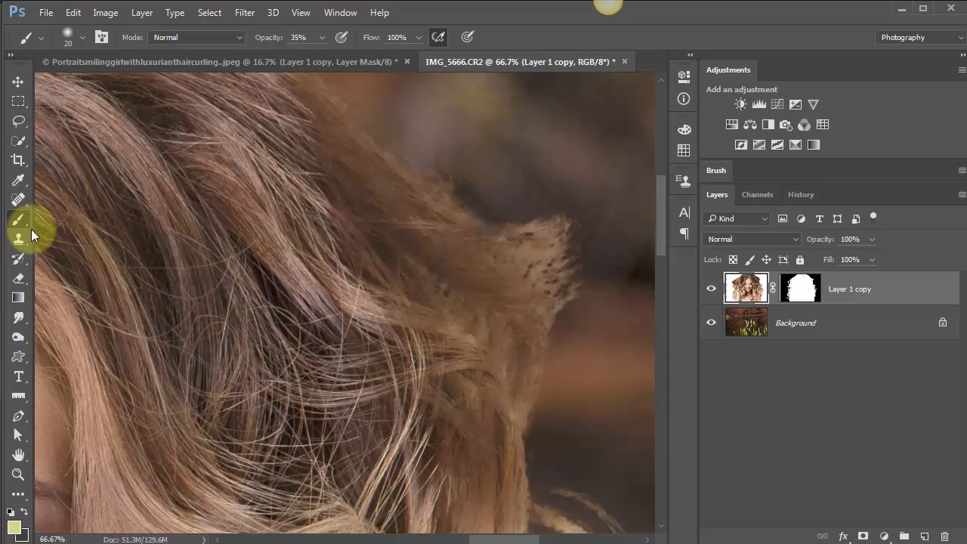
{"action": "right_click", "coordinate": [15, 218]}
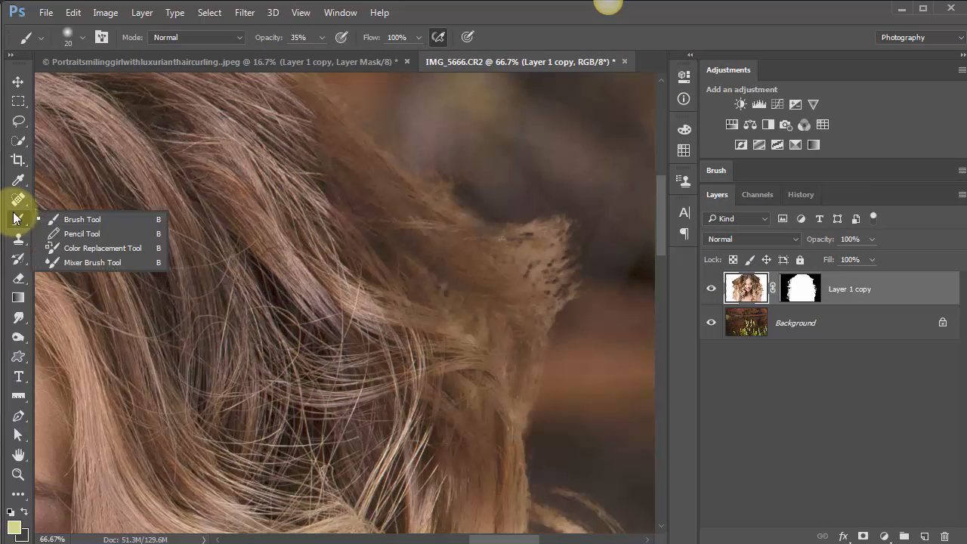
{"action": "left_click", "coordinate": [79, 262]}
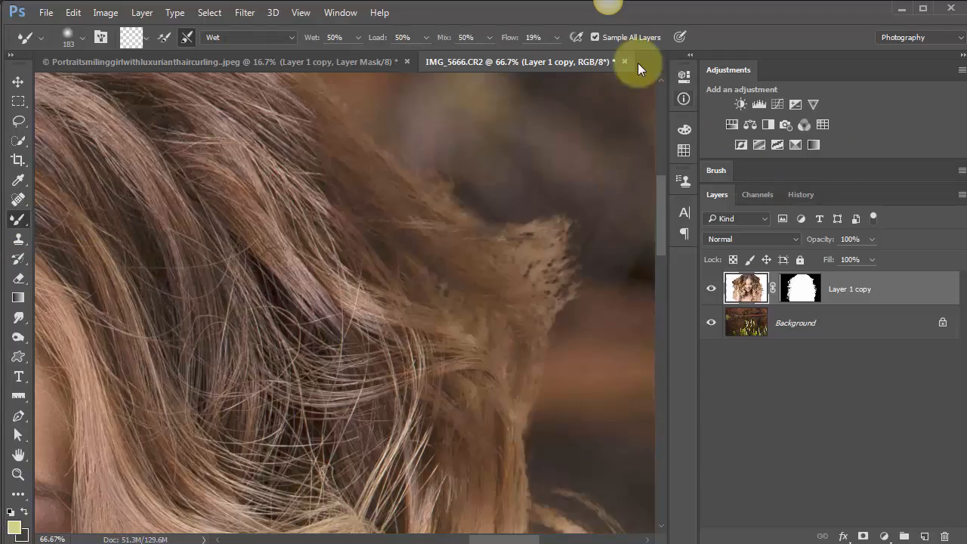
Step: Load the Brush for Hair preset from the Painting library, and close the library
{"action": "left_click", "coordinate": [340, 14]}
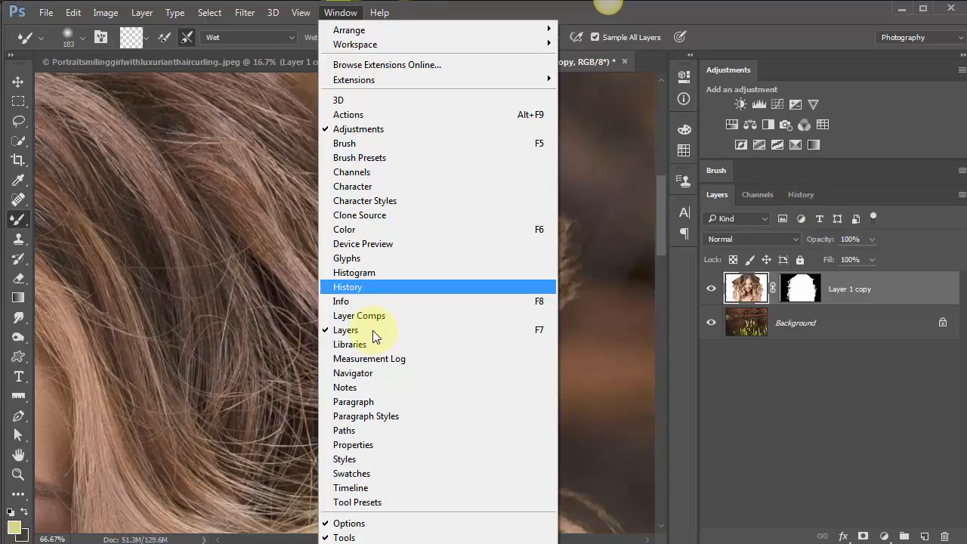
{"action": "left_click", "coordinate": [483, 342]}
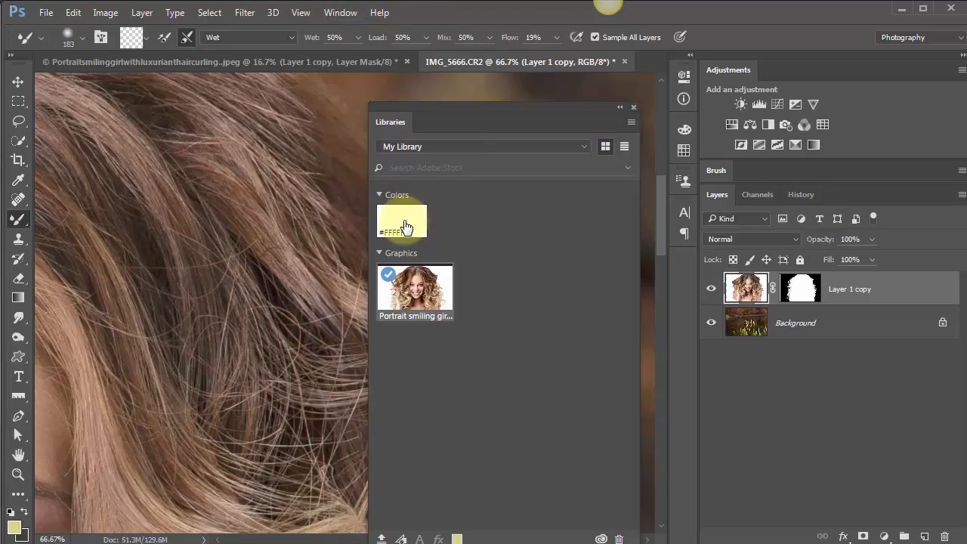
{"action": "left_click", "coordinate": [583, 147]}
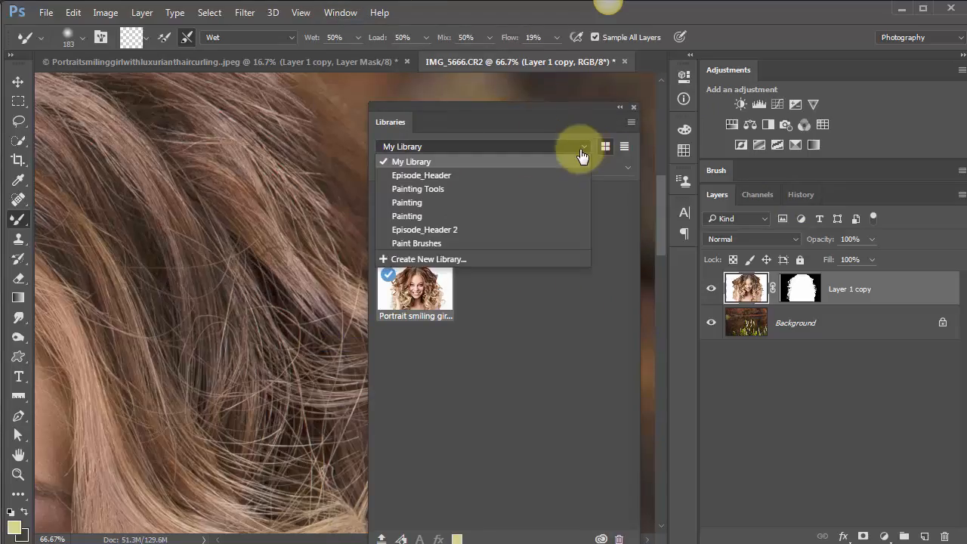
{"action": "left_click", "coordinate": [537, 201]}
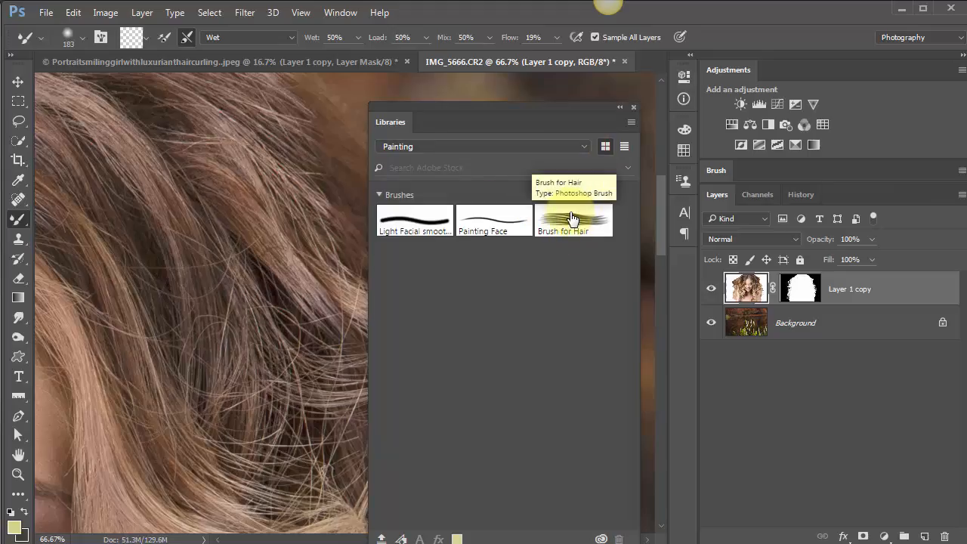
{"action": "left_click", "coordinate": [569, 212]}
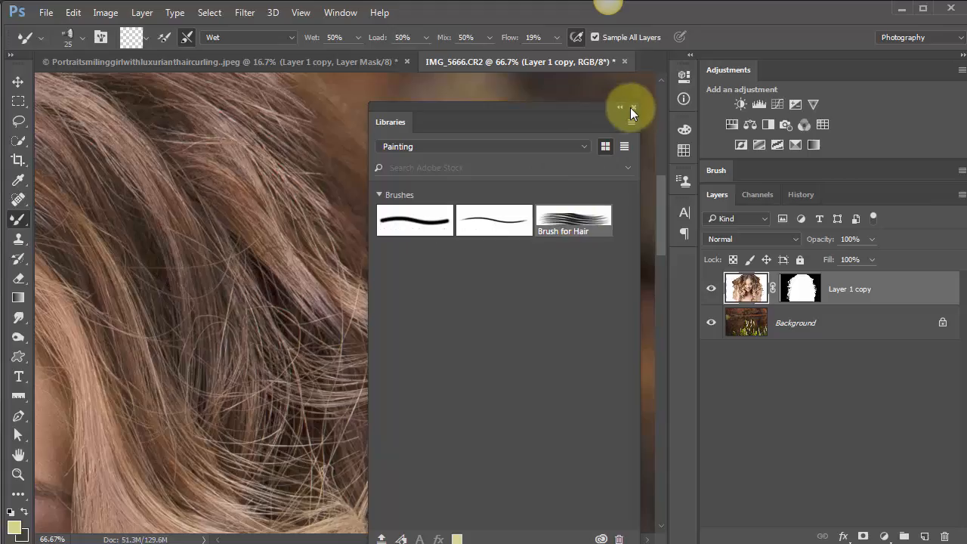
{"action": "left_click", "coordinate": [630, 107]}
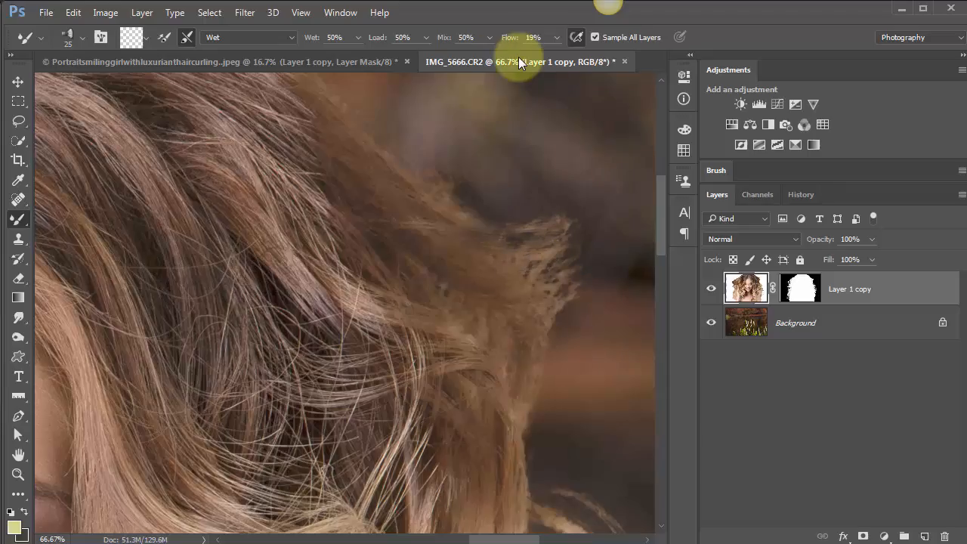
Step: Set the Mixer Brush flow to 62% and smear the speckled, frayed hair tip outward into soft strands
{"action": "left_click", "coordinate": [556, 36]}
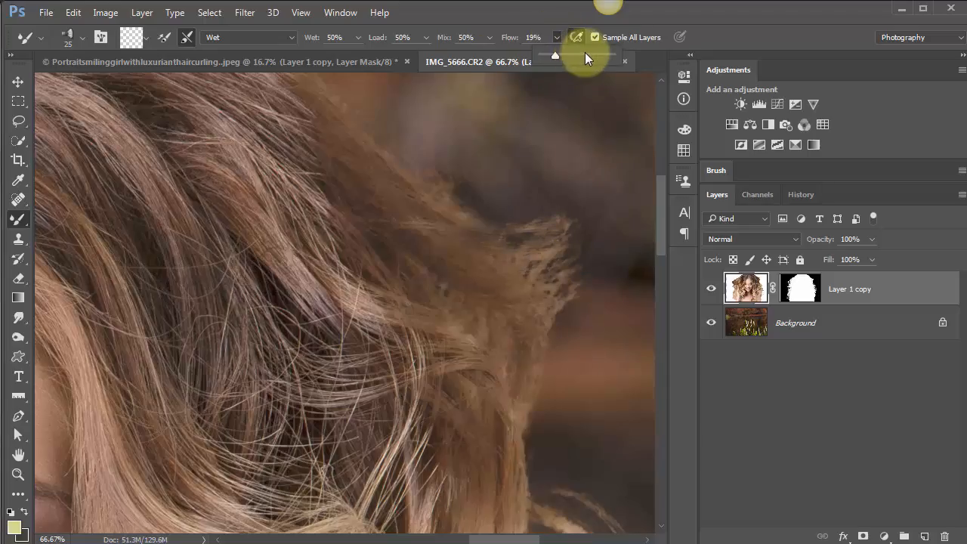
{"action": "left_click", "coordinate": [585, 54]}
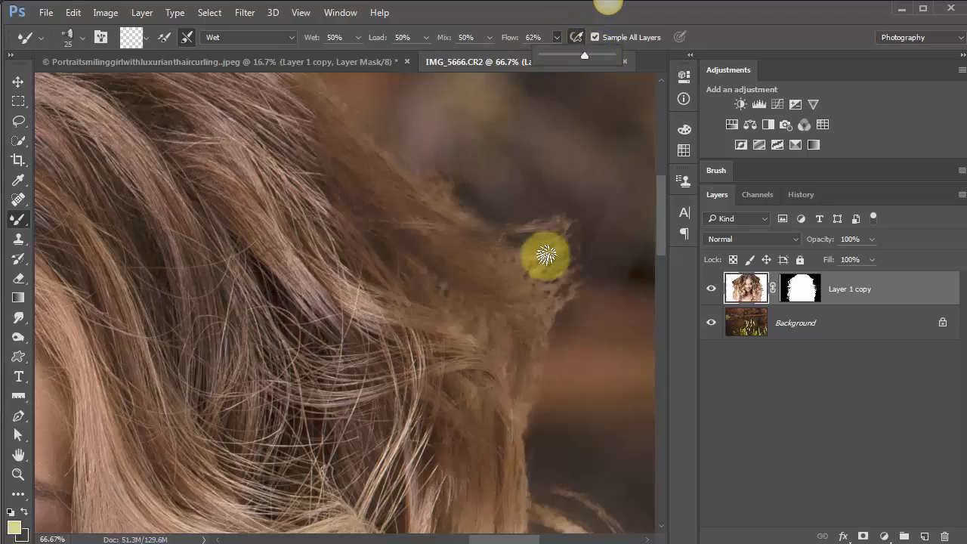
{"action": "mouse_move", "coordinate": [553, 245]}
{"action": "left_mouse_down"}
{"action": "mouse_move", "coordinate": [512, 272]}
{"action": "mouse_move", "coordinate": [552, 248]}
{"action": "mouse_move", "coordinate": [550, 268]}
{"action": "mouse_move", "coordinate": [508, 297]}
{"action": "mouse_move", "coordinate": [555, 286]}
{"action": "mouse_move", "coordinate": [532, 293]}
{"action": "mouse_move", "coordinate": [573, 262]}
{"action": "mouse_move", "coordinate": [534, 297]}
{"action": "mouse_move", "coordinate": [570, 269]}
{"action": "mouse_move", "coordinate": [550, 309]}
{"action": "mouse_move", "coordinate": [571, 294]}
{"action": "mouse_move", "coordinate": [526, 329]}
{"action": "mouse_move", "coordinate": [545, 331]}
{"action": "mouse_move", "coordinate": [552, 262]}
{"action": "mouse_move", "coordinate": [535, 289]}
{"action": "mouse_move", "coordinate": [551, 255]}
{"action": "mouse_move", "coordinate": [522, 283]}
{"action": "mouse_move", "coordinate": [558, 243]}
{"action": "left_mouse_up"}
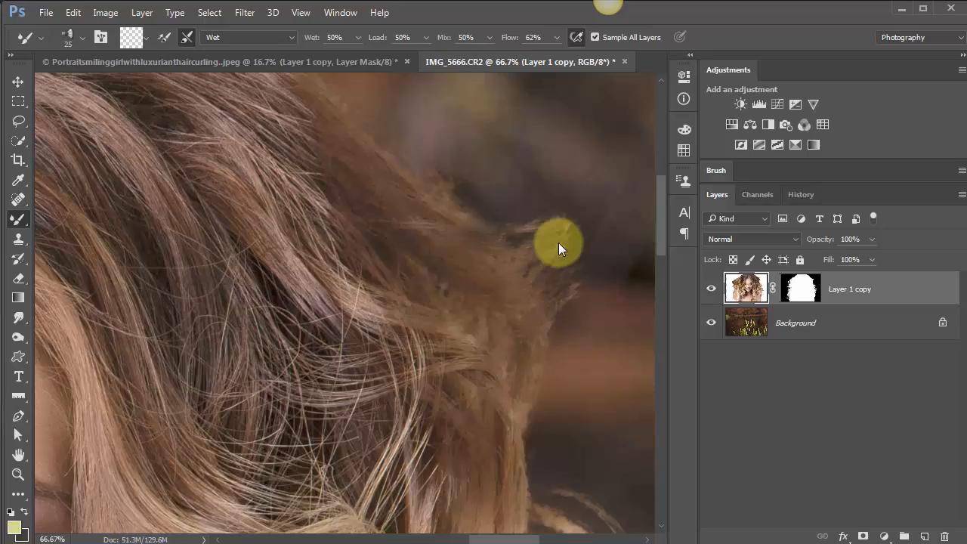
{"action": "mouse_move", "coordinate": [528, 276]}
{"action": "left_mouse_down"}
{"action": "mouse_move", "coordinate": [571, 253]}
{"action": "mouse_move", "coordinate": [491, 288]}
{"action": "mouse_move", "coordinate": [565, 256]}
{"action": "mouse_move", "coordinate": [507, 290]}
{"action": "mouse_move", "coordinate": [526, 259]}
{"action": "mouse_move", "coordinate": [513, 271]}
{"action": "mouse_move", "coordinate": [551, 253]}
{"action": "mouse_move", "coordinate": [500, 276]}
{"action": "mouse_move", "coordinate": [554, 253]}
{"action": "mouse_move", "coordinate": [500, 231]}
{"action": "mouse_move", "coordinate": [561, 226]}
{"action": "mouse_move", "coordinate": [493, 237]}
{"action": "mouse_move", "coordinate": [545, 223]}
{"action": "mouse_move", "coordinate": [428, 218]}
{"action": "mouse_move", "coordinate": [438, 213]}
{"action": "mouse_move", "coordinate": [477, 231]}
{"action": "mouse_move", "coordinate": [439, 229]}
{"action": "mouse_move", "coordinate": [479, 241]}
{"action": "mouse_move", "coordinate": [538, 241]}
{"action": "mouse_move", "coordinate": [568, 286]}
{"action": "mouse_move", "coordinate": [533, 325]}
{"action": "mouse_move", "coordinate": [600, 284]}
{"action": "mouse_move", "coordinate": [534, 298]}
{"action": "mouse_move", "coordinate": [563, 275]}
{"action": "left_mouse_up"}
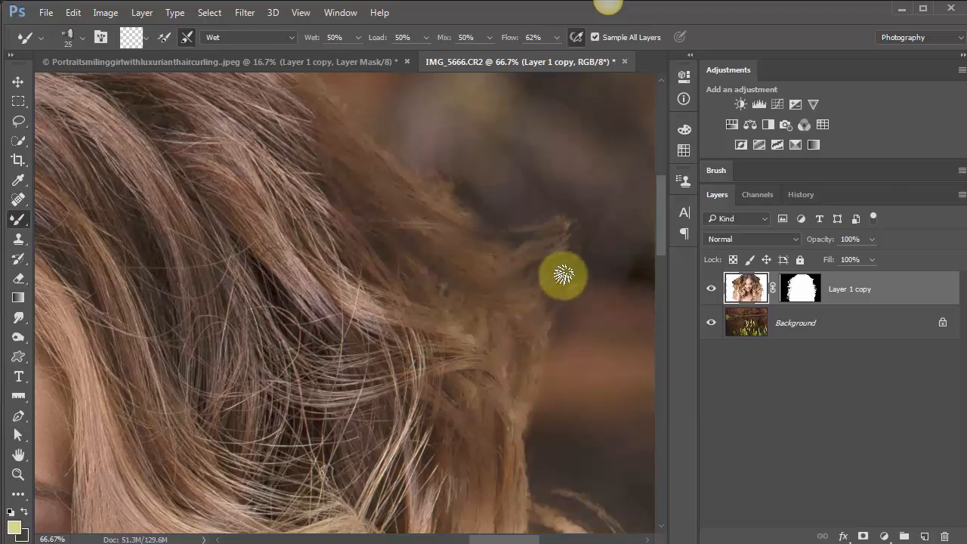
{"action": "mouse_move", "coordinate": [651, 259]}
{"action": "left_mouse_down"}
{"action": "mouse_move", "coordinate": [511, 260]}
{"action": "mouse_move", "coordinate": [486, 271]}
{"action": "mouse_move", "coordinate": [531, 323]}
{"action": "mouse_move", "coordinate": [537, 352]}
{"action": "mouse_move", "coordinate": [515, 453]}
{"action": "mouse_move", "coordinate": [528, 365]}
{"action": "mouse_move", "coordinate": [527, 453]}
{"action": "mouse_move", "coordinate": [536, 340]}
{"action": "mouse_move", "coordinate": [514, 299]}
{"action": "mouse_move", "coordinate": [506, 304]}
{"action": "mouse_move", "coordinate": [532, 295]}
{"action": "left_mouse_up"}
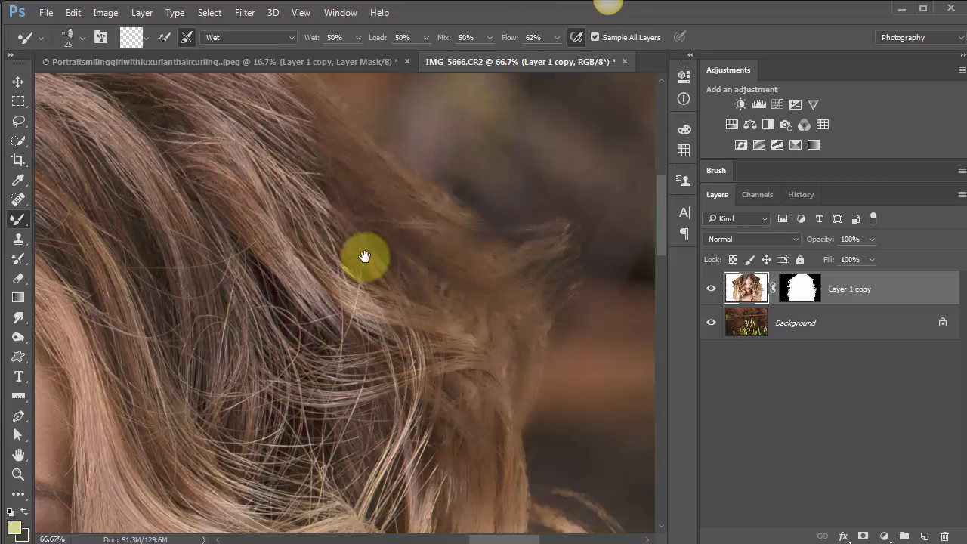
Step: Blend the hair outline on the opposite side of the head, below the crown, with the Mixer Brush
{"action": "left_click_drag", "start_coordinate": [363, 259], "coordinate": [487, 423]}
{"action": "left_click_drag", "start_coordinate": [426, 319], "coordinate": [691, 395]}
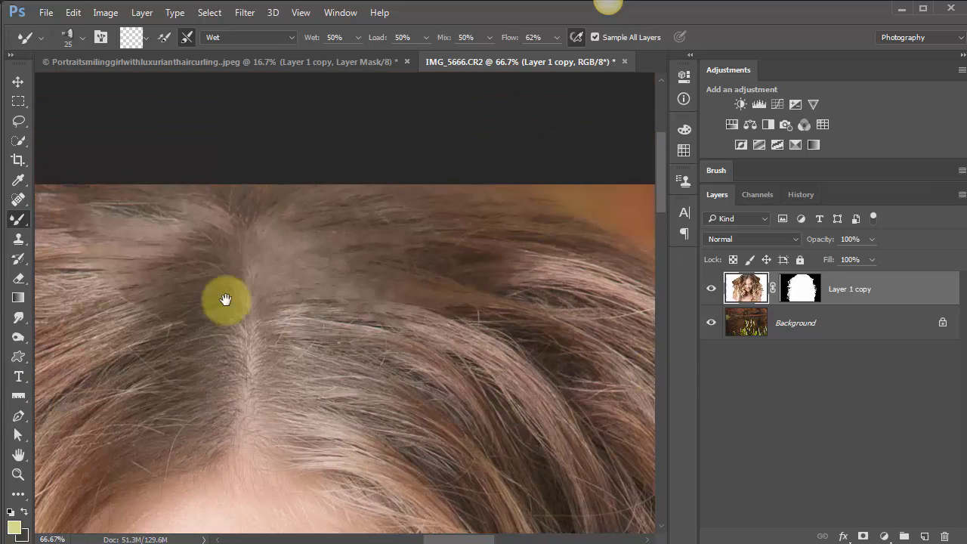
{"action": "left_click_drag", "start_coordinate": [225, 300], "coordinate": [614, 249]}
{"action": "left_click_drag", "start_coordinate": [324, 297], "coordinate": [460, 244]}
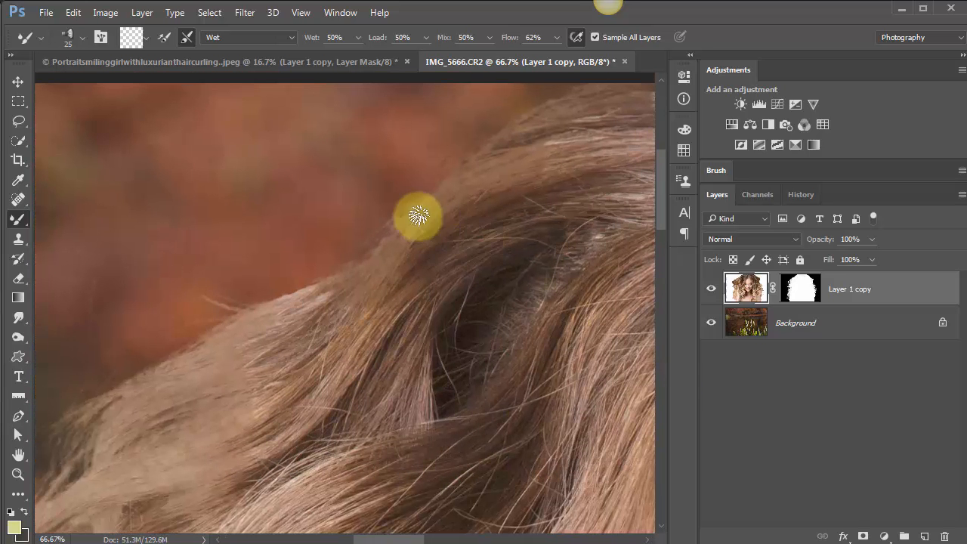
{"action": "mouse_move", "coordinate": [381, 247]}
{"action": "left_mouse_down"}
{"action": "mouse_move", "coordinate": [408, 226]}
{"action": "mouse_move", "coordinate": [367, 259]}
{"action": "mouse_move", "coordinate": [402, 241]}
{"action": "mouse_move", "coordinate": [410, 221]}
{"action": "mouse_move", "coordinate": [359, 257]}
{"action": "mouse_move", "coordinate": [413, 219]}
{"action": "mouse_move", "coordinate": [342, 276]}
{"action": "mouse_move", "coordinate": [423, 230]}
{"action": "mouse_move", "coordinate": [437, 236]}
{"action": "mouse_move", "coordinate": [352, 284]}
{"action": "mouse_move", "coordinate": [356, 272]}
{"action": "mouse_move", "coordinate": [426, 229]}
{"action": "mouse_move", "coordinate": [375, 270]}
{"action": "mouse_move", "coordinate": [380, 257]}
{"action": "mouse_move", "coordinate": [427, 225]}
{"action": "left_mouse_up"}
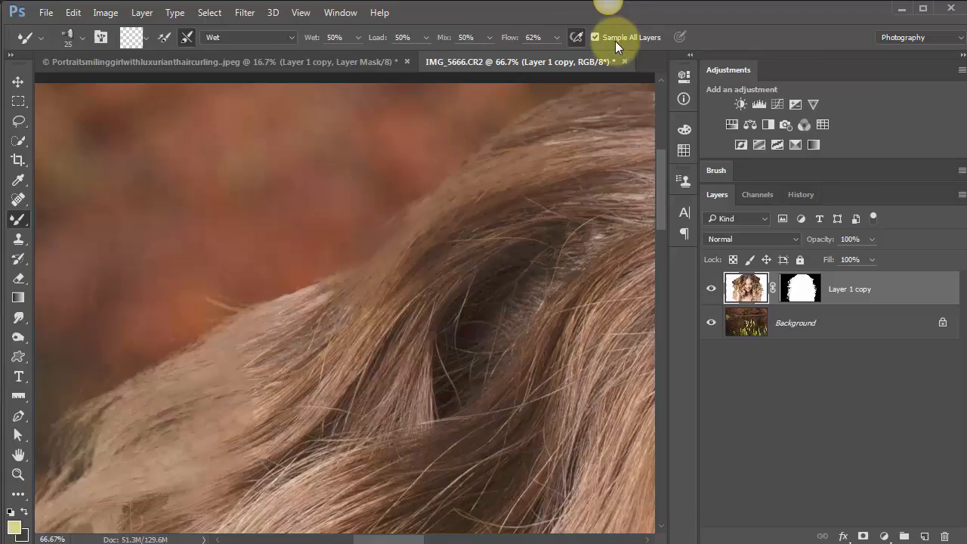
Step: Turn off Sample All Layers and brush along the upper hair outline down to the wispy ends above the looped curl
{"action": "left_click", "coordinate": [594, 37]}
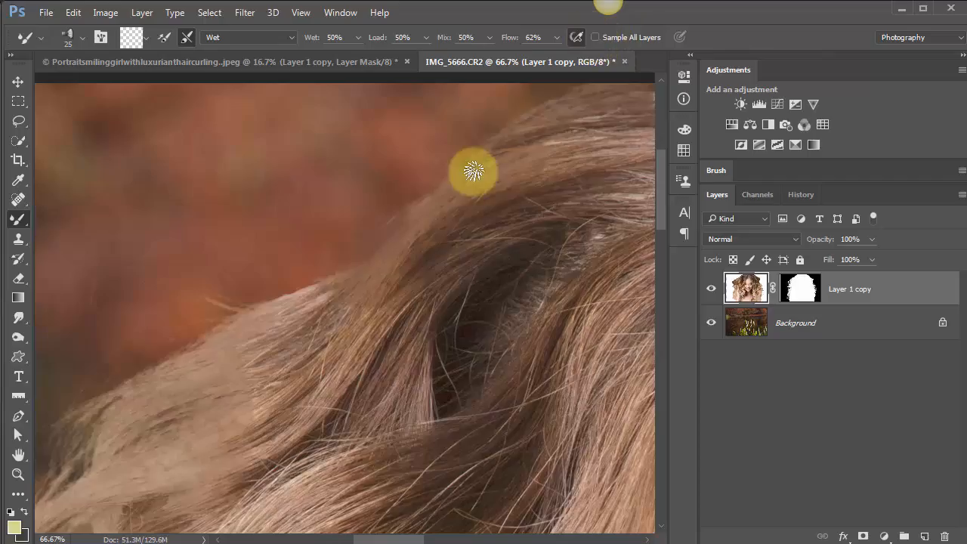
{"action": "mouse_move", "coordinate": [325, 291]}
{"action": "left_mouse_down"}
{"action": "mouse_move", "coordinate": [405, 241]}
{"action": "mouse_move", "coordinate": [333, 291]}
{"action": "mouse_move", "coordinate": [392, 222]}
{"action": "mouse_move", "coordinate": [440, 205]}
{"action": "mouse_move", "coordinate": [343, 258]}
{"action": "mouse_move", "coordinate": [446, 204]}
{"action": "mouse_move", "coordinate": [312, 290]}
{"action": "mouse_move", "coordinate": [390, 232]}
{"action": "mouse_move", "coordinate": [401, 242]}
{"action": "mouse_move", "coordinate": [335, 281]}
{"action": "mouse_move", "coordinate": [387, 240]}
{"action": "mouse_move", "coordinate": [287, 303]}
{"action": "mouse_move", "coordinate": [398, 239]}
{"action": "mouse_move", "coordinate": [362, 271]}
{"action": "mouse_move", "coordinate": [374, 245]}
{"action": "mouse_move", "coordinate": [391, 247]}
{"action": "mouse_move", "coordinate": [306, 299]}
{"action": "mouse_move", "coordinate": [414, 235]}
{"action": "mouse_move", "coordinate": [325, 287]}
{"action": "mouse_move", "coordinate": [410, 217]}
{"action": "mouse_move", "coordinate": [301, 310]}
{"action": "mouse_move", "coordinate": [413, 229]}
{"action": "left_mouse_up"}
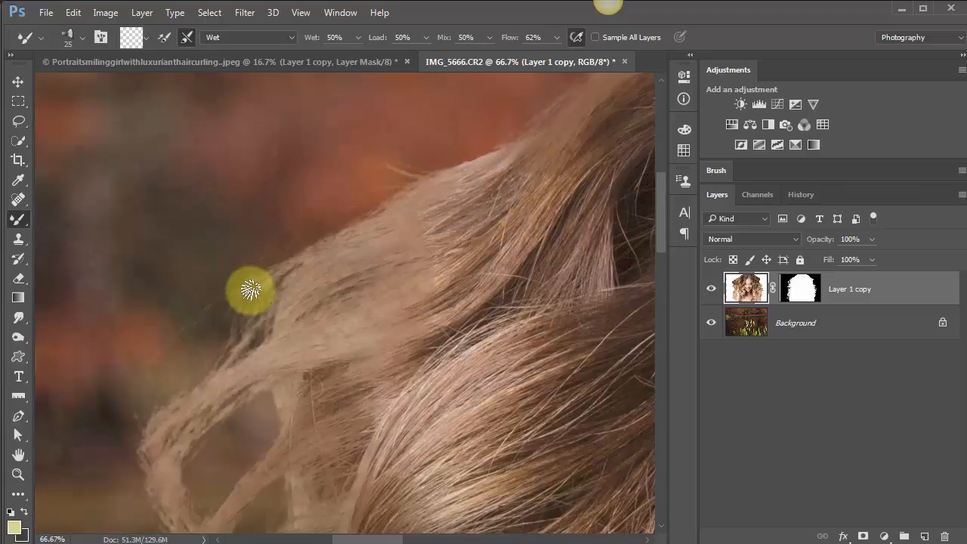
{"action": "mouse_move", "coordinate": [249, 287]}
{"action": "left_mouse_down"}
{"action": "mouse_move", "coordinate": [284, 277]}
{"action": "mouse_move", "coordinate": [249, 310]}
{"action": "mouse_move", "coordinate": [269, 279]}
{"action": "mouse_move", "coordinate": [238, 328]}
{"action": "mouse_move", "coordinate": [256, 285]}
{"action": "mouse_move", "coordinate": [235, 332]}
{"action": "mouse_move", "coordinate": [257, 290]}
{"action": "mouse_move", "coordinate": [227, 327]}
{"action": "mouse_move", "coordinate": [262, 285]}
{"action": "mouse_move", "coordinate": [225, 317]}
{"action": "mouse_move", "coordinate": [263, 283]}
{"action": "mouse_move", "coordinate": [251, 288]}
{"action": "mouse_move", "coordinate": [227, 330]}
{"action": "mouse_move", "coordinate": [294, 286]}
{"action": "mouse_move", "coordinate": [270, 299]}
{"action": "mouse_move", "coordinate": [255, 323]}
{"action": "mouse_move", "coordinate": [299, 272]}
{"action": "mouse_move", "coordinate": [280, 289]}
{"action": "mouse_move", "coordinate": [275, 277]}
{"action": "mouse_move", "coordinate": [249, 303]}
{"action": "left_mouse_up"}
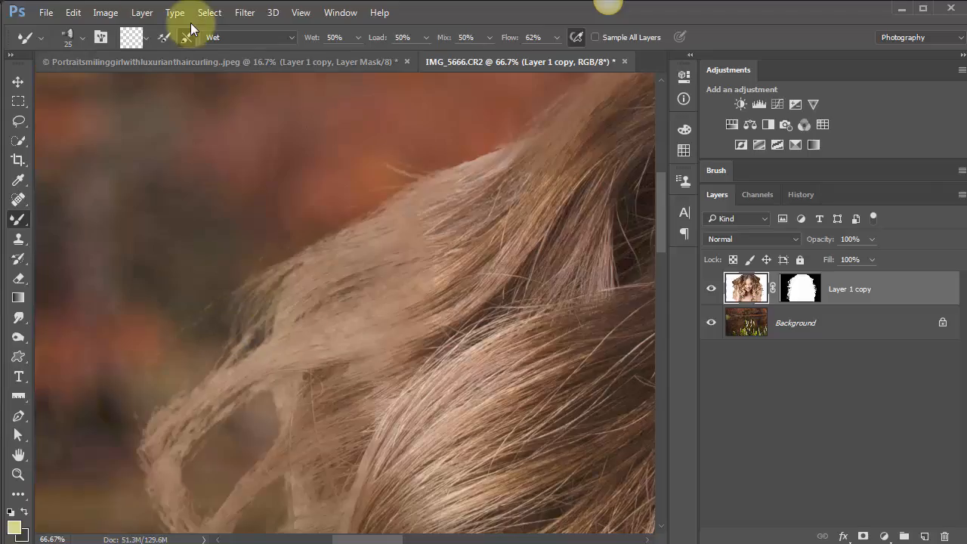
Step: Set the brush's bristle thickness to 17%, and stroke the wispy hair ends above the looped curl
{"action": "left_click", "coordinate": [101, 37]}
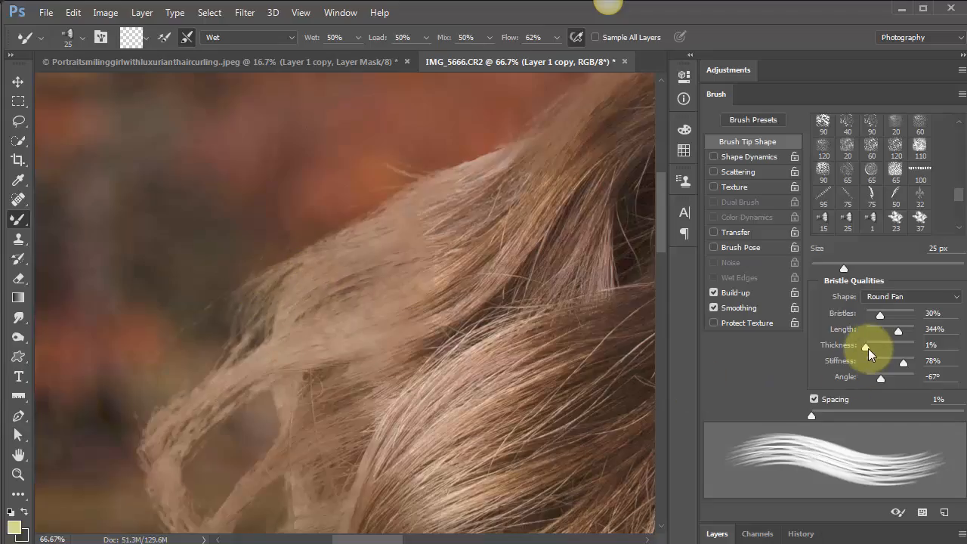
{"action": "left_click_drag", "start_coordinate": [866, 350], "coordinate": [868, 349]}
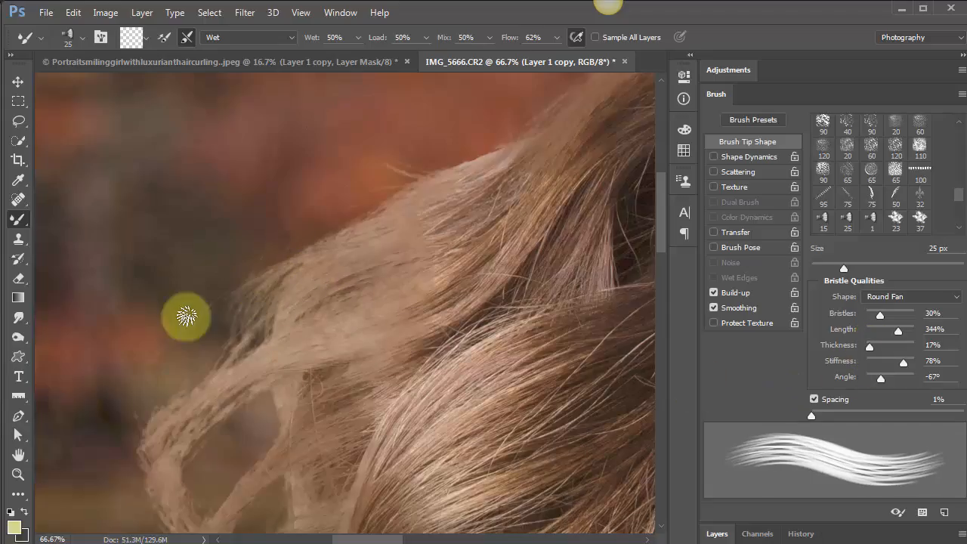
{"action": "mouse_move", "coordinate": [275, 281]}
{"action": "left_mouse_down"}
{"action": "mouse_move", "coordinate": [244, 313]}
{"action": "mouse_move", "coordinate": [248, 333]}
{"action": "left_mouse_up"}
{"action": "left_click_drag", "start_coordinate": [286, 304], "coordinate": [249, 339]}
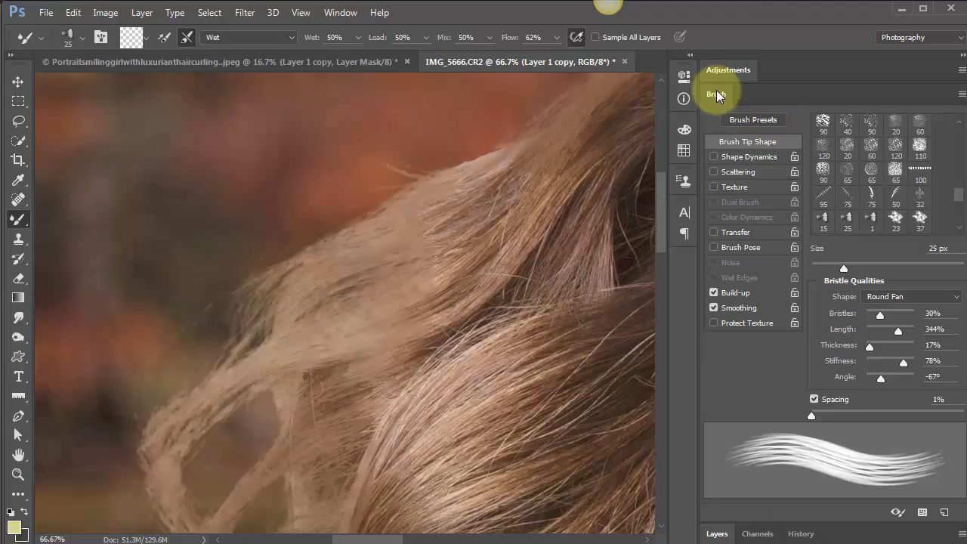
{"action": "left_click", "coordinate": [873, 533]}
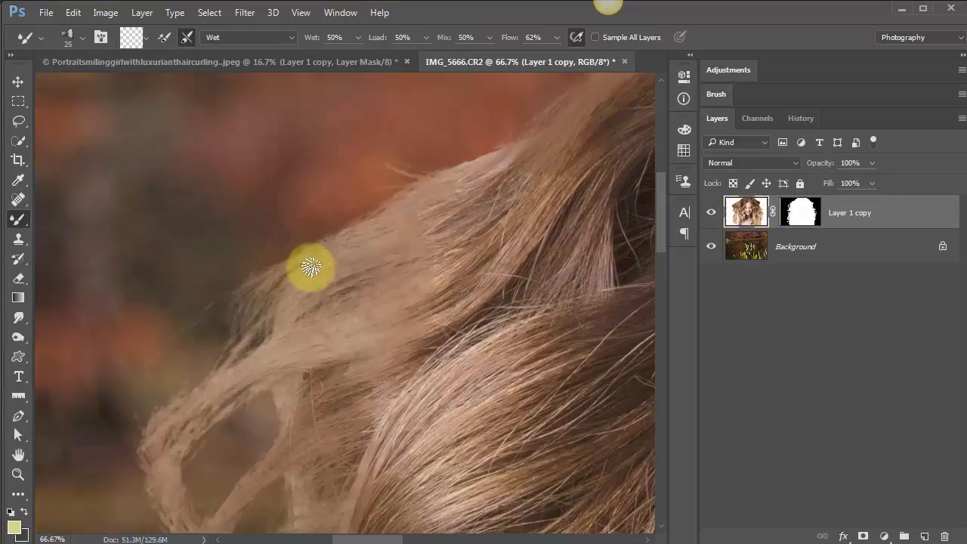
{"action": "mouse_move", "coordinate": [274, 292]}
{"action": "left_mouse_down"}
{"action": "mouse_move", "coordinate": [298, 270]}
{"action": "mouse_move", "coordinate": [244, 321]}
{"action": "mouse_move", "coordinate": [328, 270]}
{"action": "mouse_move", "coordinate": [263, 303]}
{"action": "mouse_move", "coordinate": [306, 262]}
{"action": "left_mouse_up"}
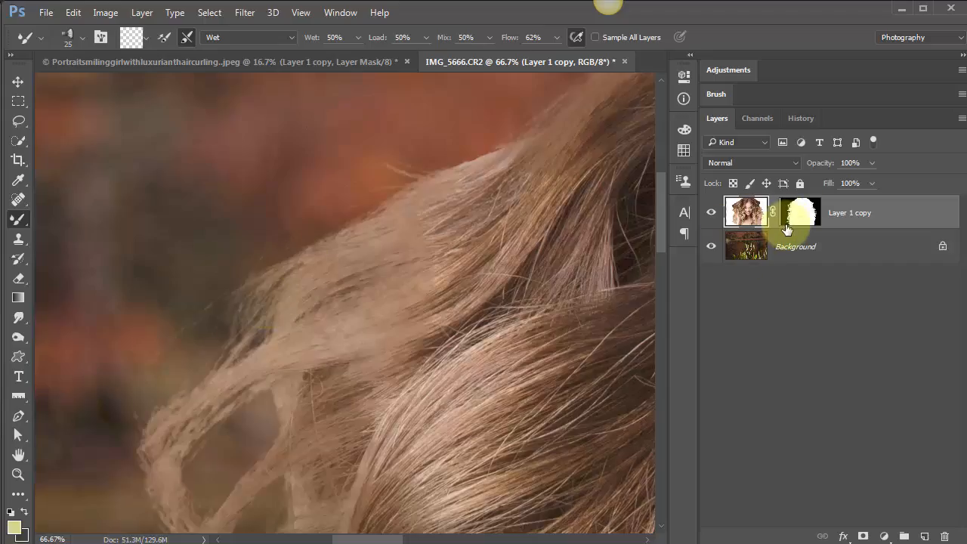
Step: Duplicate Layer 1 copy together with its mask, and hide the original Layer 1 copy
{"action": "right_click", "coordinate": [800, 212]}
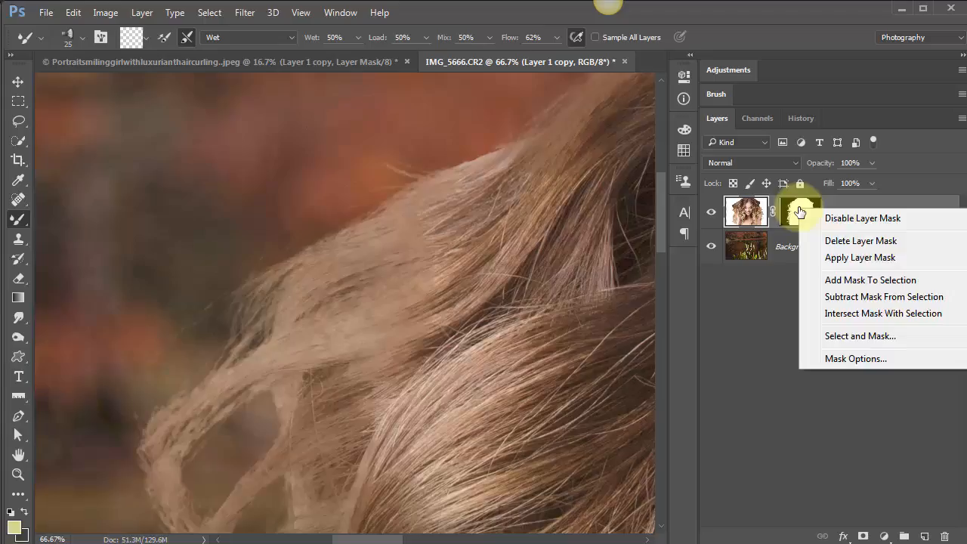
{"action": "left_click", "coordinate": [742, 216]}
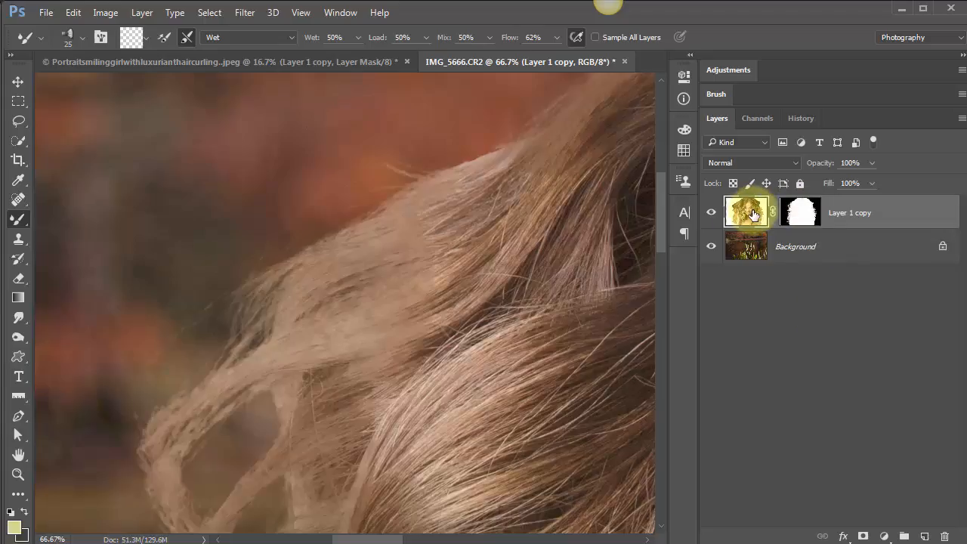
{"action": "key", "text": "ctrl+j"}
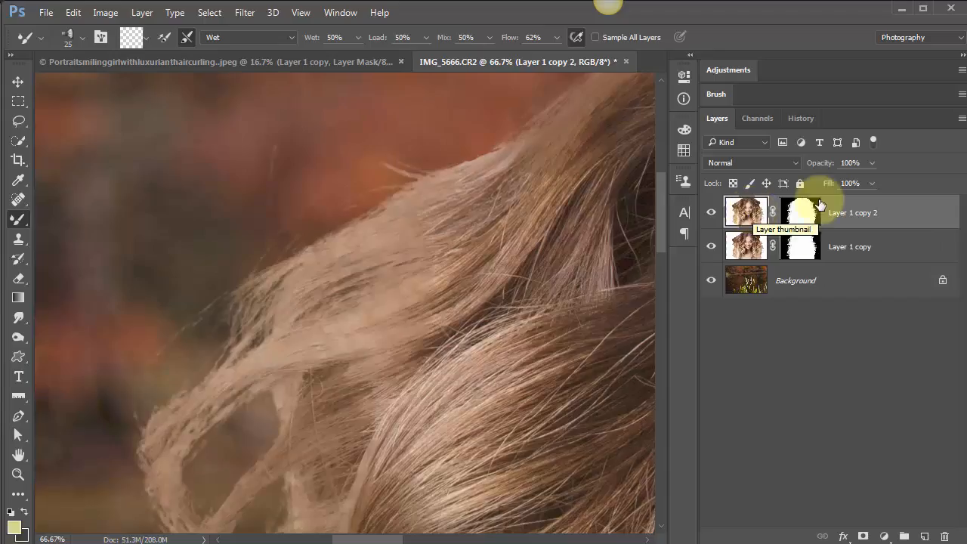
{"action": "left_click", "coordinate": [710, 247]}
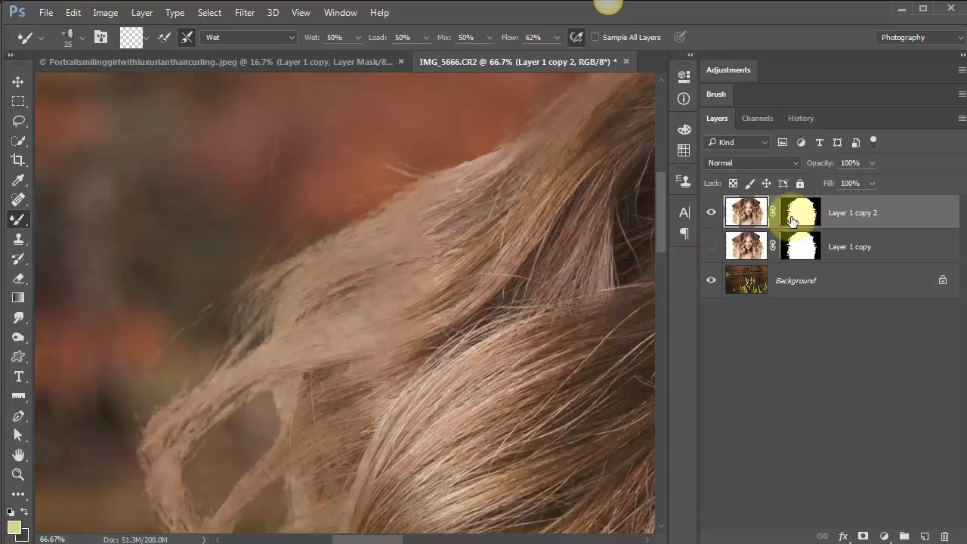
Step: Apply the layer mask of Layer 1 copy 2 permanently to its image
{"action": "left_click", "coordinate": [802, 212]}
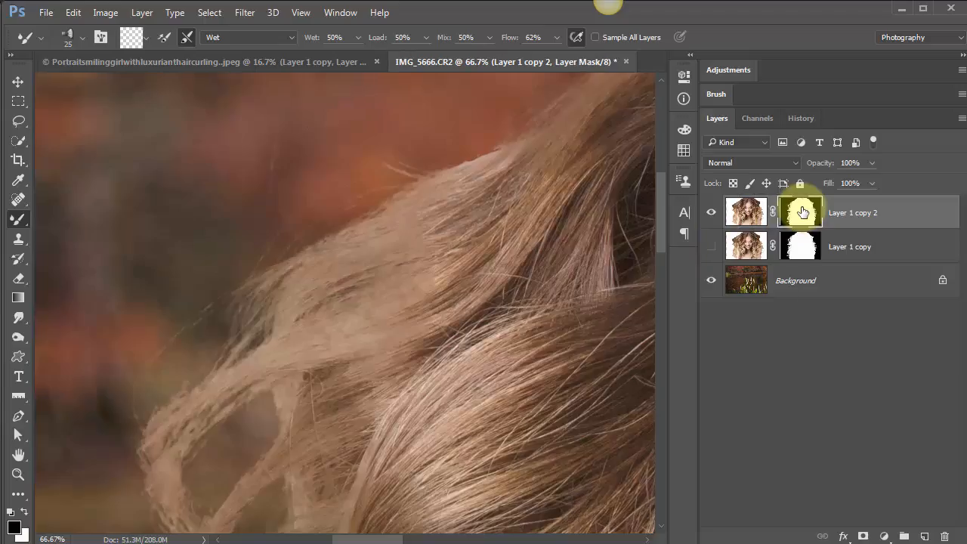
{"action": "right_click", "coordinate": [804, 218]}
{"action": "left_click", "coordinate": [847, 261]}
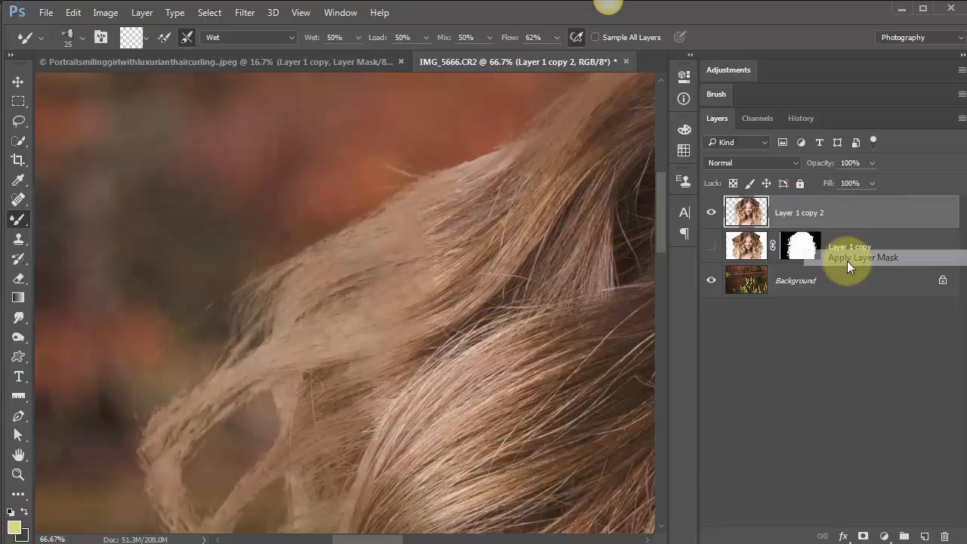
Step: Set the Mixer Brush flow to 19% and stroke the wispy hair ends and upper outline above the looped curl
{"action": "mouse_move", "coordinate": [296, 270]}
{"action": "left_mouse_down"}
{"action": "mouse_move", "coordinate": [253, 308]}
{"action": "mouse_move", "coordinate": [395, 302]}
{"action": "mouse_move", "coordinate": [364, 331]}
{"action": "mouse_move", "coordinate": [378, 312]}
{"action": "left_mouse_up"}
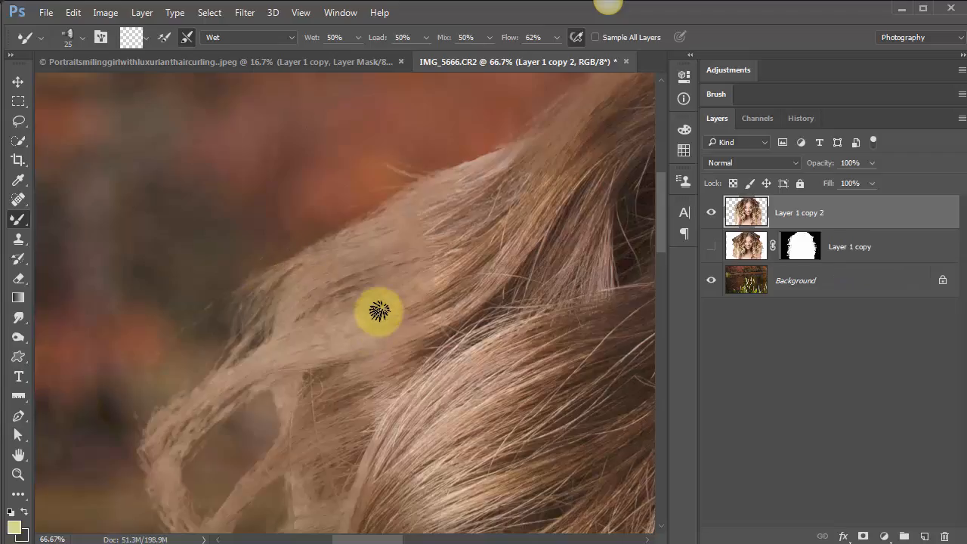
{"action": "left_click", "coordinate": [554, 37]}
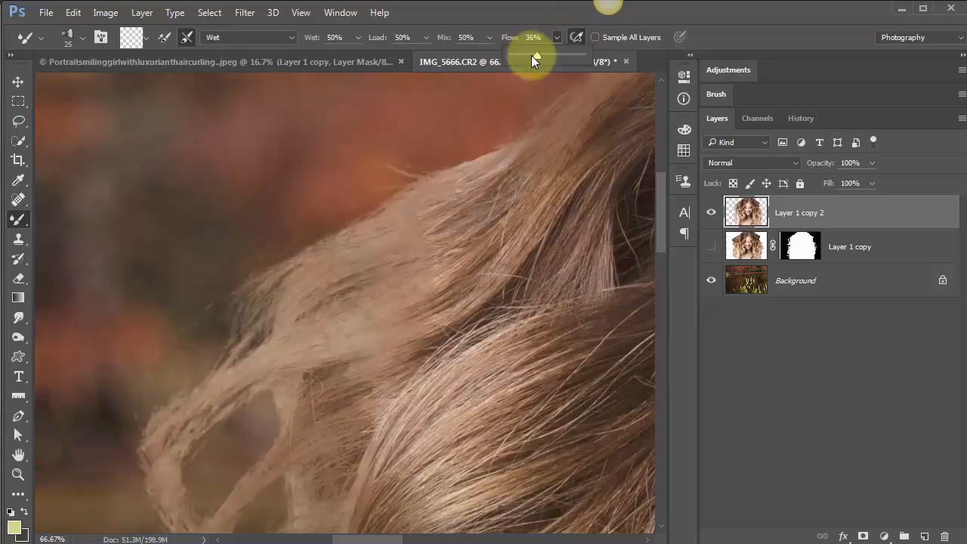
{"action": "mouse_move", "coordinate": [309, 289]}
{"action": "left_mouse_down"}
{"action": "mouse_move", "coordinate": [255, 318]}
{"action": "mouse_move", "coordinate": [271, 286]}
{"action": "mouse_move", "coordinate": [247, 317]}
{"action": "mouse_move", "coordinate": [295, 278]}
{"action": "mouse_move", "coordinate": [232, 333]}
{"action": "mouse_move", "coordinate": [268, 305]}
{"action": "left_mouse_up"}
{"action": "mouse_move", "coordinate": [251, 338]}
{"action": "left_mouse_down"}
{"action": "mouse_move", "coordinate": [235, 360]}
{"action": "mouse_move", "coordinate": [250, 340]}
{"action": "mouse_move", "coordinate": [229, 346]}
{"action": "mouse_move", "coordinate": [219, 369]}
{"action": "mouse_move", "coordinate": [226, 319]}
{"action": "mouse_move", "coordinate": [225, 340]}
{"action": "mouse_move", "coordinate": [296, 328]}
{"action": "left_mouse_up"}
{"action": "left_click_drag", "start_coordinate": [432, 228], "coordinate": [372, 279]}
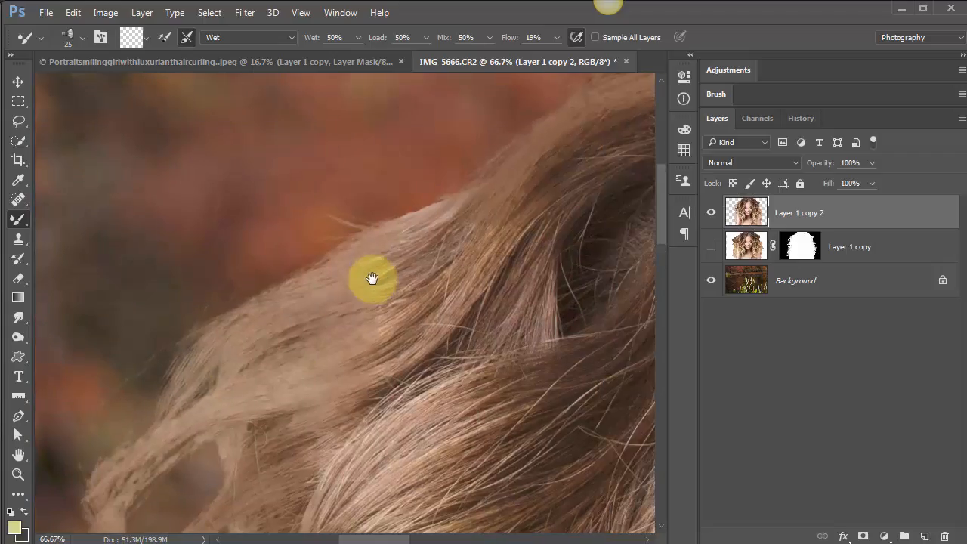
{"action": "mouse_move", "coordinate": [281, 296]}
{"action": "left_mouse_down"}
{"action": "mouse_move", "coordinate": [380, 234]}
{"action": "mouse_move", "coordinate": [274, 289]}
{"action": "mouse_move", "coordinate": [336, 257]}
{"action": "left_mouse_up"}
{"action": "mouse_move", "coordinate": [498, 235]}
{"action": "left_mouse_down"}
{"action": "mouse_move", "coordinate": [356, 328]}
{"action": "mouse_move", "coordinate": [351, 359]}
{"action": "left_mouse_up"}
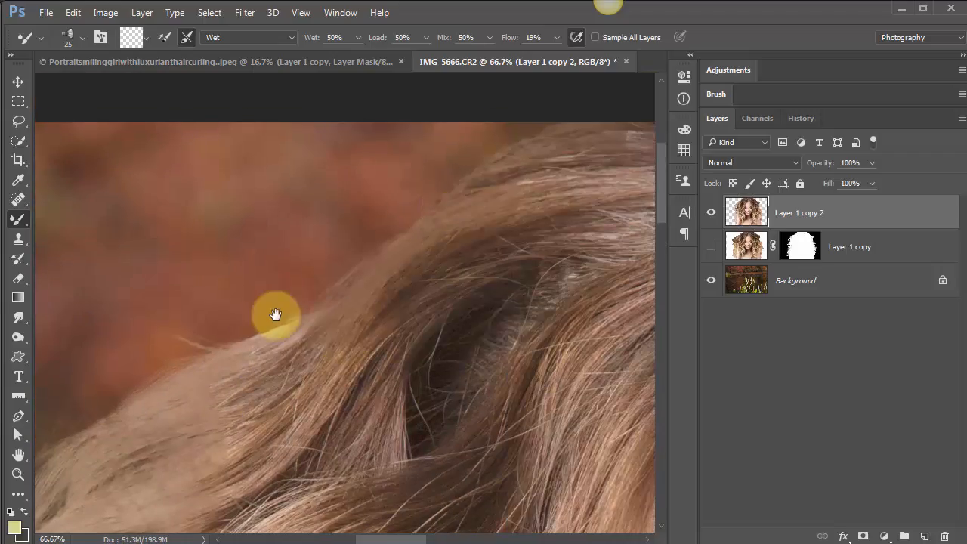
{"action": "mouse_move", "coordinate": [277, 314]}
{"action": "left_mouse_down"}
{"action": "mouse_move", "coordinate": [528, 319]}
{"action": "mouse_move", "coordinate": [347, 258]}
{"action": "mouse_move", "coordinate": [399, 261]}
{"action": "mouse_move", "coordinate": [317, 260]}
{"action": "mouse_move", "coordinate": [394, 260]}
{"action": "mouse_move", "coordinate": [391, 250]}
{"action": "mouse_move", "coordinate": [360, 291]}
{"action": "mouse_move", "coordinate": [338, 284]}
{"action": "mouse_move", "coordinate": [396, 263]}
{"action": "mouse_move", "coordinate": [356, 303]}
{"action": "mouse_move", "coordinate": [395, 291]}
{"action": "mouse_move", "coordinate": [374, 308]}
{"action": "mouse_move", "coordinate": [414, 286]}
{"action": "mouse_move", "coordinate": [431, 289]}
{"action": "mouse_move", "coordinate": [388, 334]}
{"action": "mouse_move", "coordinate": [422, 302]}
{"action": "mouse_move", "coordinate": [429, 307]}
{"action": "mouse_move", "coordinate": [386, 355]}
{"action": "mouse_move", "coordinate": [378, 394]}
{"action": "mouse_move", "coordinate": [363, 328]}
{"action": "mouse_move", "coordinate": [395, 294]}
{"action": "mouse_move", "coordinate": [322, 306]}
{"action": "mouse_move", "coordinate": [334, 275]}
{"action": "mouse_move", "coordinate": [324, 274]}
{"action": "mouse_move", "coordinate": [403, 271]}
{"action": "mouse_move", "coordinate": [332, 265]}
{"action": "mouse_move", "coordinate": [397, 242]}
{"action": "mouse_move", "coordinate": [336, 257]}
{"action": "mouse_move", "coordinate": [379, 261]}
{"action": "mouse_move", "coordinate": [350, 290]}
{"action": "mouse_move", "coordinate": [412, 281]}
{"action": "mouse_move", "coordinate": [400, 287]}
{"action": "mouse_move", "coordinate": [339, 295]}
{"action": "mouse_move", "coordinate": [303, 283]}
{"action": "mouse_move", "coordinate": [300, 271]}
{"action": "mouse_move", "coordinate": [400, 283]}
{"action": "mouse_move", "coordinate": [361, 316]}
{"action": "mouse_move", "coordinate": [419, 299]}
{"action": "mouse_move", "coordinate": [366, 327]}
{"action": "mouse_move", "coordinate": [404, 330]}
{"action": "mouse_move", "coordinate": [395, 329]}
{"action": "mouse_move", "coordinate": [434, 295]}
{"action": "mouse_move", "coordinate": [384, 291]}
{"action": "mouse_move", "coordinate": [436, 257]}
{"action": "mouse_move", "coordinate": [379, 269]}
{"action": "mouse_move", "coordinate": [438, 247]}
{"action": "mouse_move", "coordinate": [376, 251]}
{"action": "mouse_move", "coordinate": [426, 240]}
{"action": "mouse_move", "coordinate": [339, 263]}
{"action": "mouse_move", "coordinate": [402, 254]}
{"action": "mouse_move", "coordinate": [358, 271]}
{"action": "mouse_move", "coordinate": [429, 262]}
{"action": "mouse_move", "coordinate": [356, 287]}
{"action": "mouse_move", "coordinate": [352, 276]}
{"action": "mouse_move", "coordinate": [425, 255]}
{"action": "left_mouse_up"}
Step: Stroke the small loop of hair protruding on the opposite side of the head with the Mixer Brush
{"action": "scroll", "coordinate": [425, 254], "scroll_direction": "down", "scroll_amount": 3}
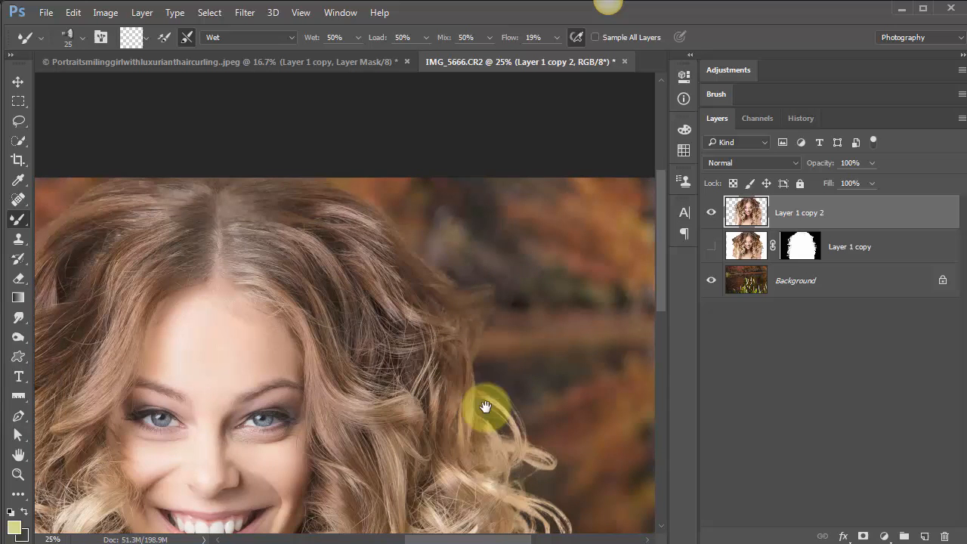
{"action": "left_click", "coordinate": [513, 453], "text": "ctrl"}
{"action": "left_click", "coordinate": [514, 453], "text": "ctrl"}
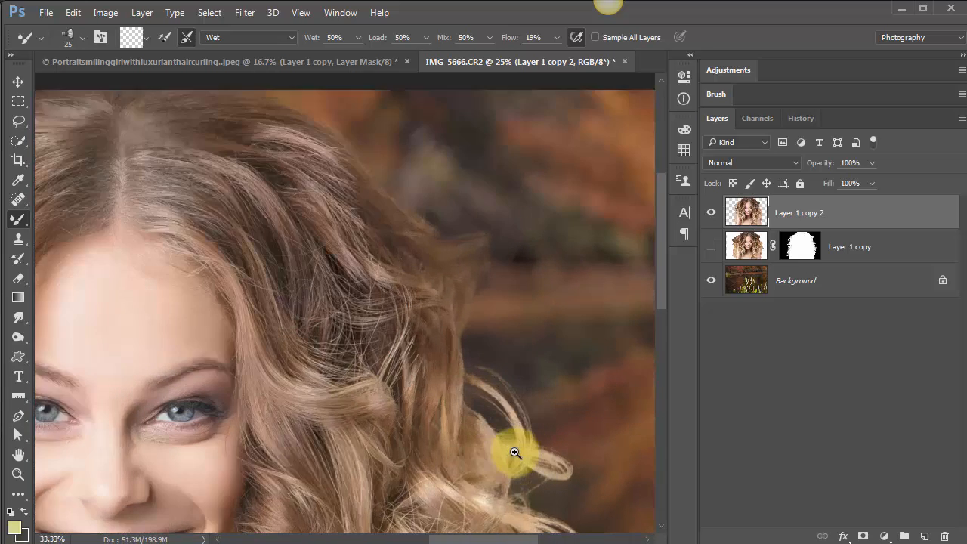
{"action": "left_click", "coordinate": [515, 453], "text": "ctrl"}
{"action": "left_click_drag", "start_coordinate": [518, 451], "coordinate": [402, 198]}
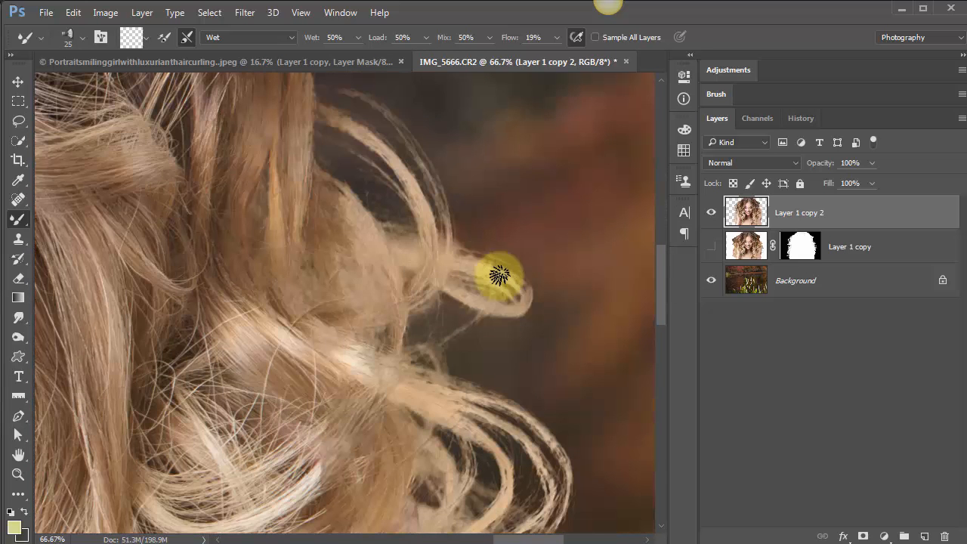
{"action": "mouse_move", "coordinate": [523, 308]}
{"action": "left_mouse_down"}
{"action": "mouse_move", "coordinate": [496, 307]}
{"action": "mouse_move", "coordinate": [523, 293]}
{"action": "mouse_move", "coordinate": [508, 275]}
{"action": "mouse_move", "coordinate": [485, 271]}
{"action": "mouse_move", "coordinate": [519, 285]}
{"action": "mouse_move", "coordinate": [523, 301]}
{"action": "mouse_move", "coordinate": [494, 308]}
{"action": "mouse_move", "coordinate": [448, 290]}
{"action": "mouse_move", "coordinate": [513, 300]}
{"action": "mouse_move", "coordinate": [452, 274]}
{"action": "mouse_move", "coordinate": [519, 302]}
{"action": "mouse_move", "coordinate": [459, 285]}
{"action": "mouse_move", "coordinate": [536, 307]}
{"action": "left_mouse_up"}
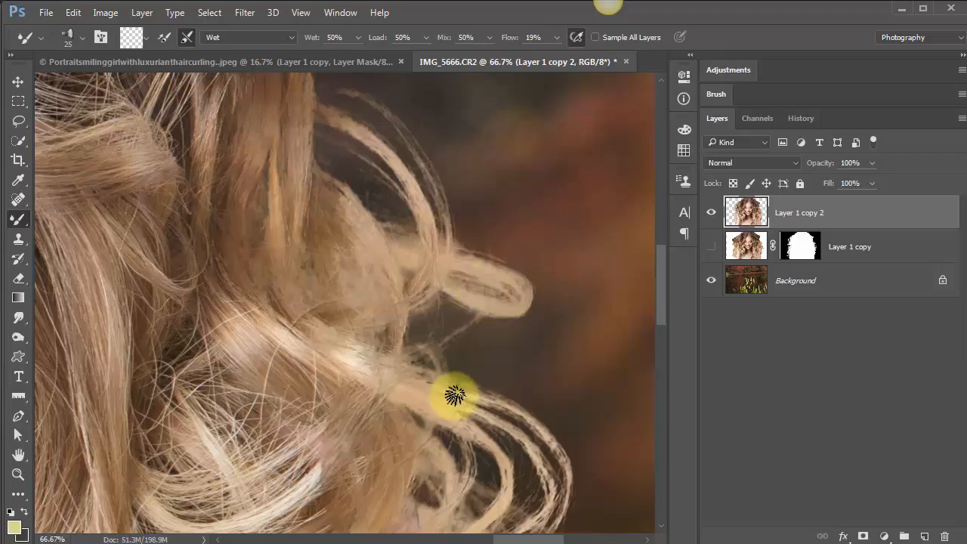
Step: Brush along the fanned curved strands below the small protruding loop, following their bend down to the frayed ends
{"action": "mouse_move", "coordinate": [453, 395]}
{"action": "left_mouse_down"}
{"action": "mouse_move", "coordinate": [509, 411]}
{"action": "mouse_move", "coordinate": [462, 387]}
{"action": "mouse_move", "coordinate": [531, 425]}
{"action": "mouse_move", "coordinate": [570, 463]}
{"action": "mouse_move", "coordinate": [577, 484]}
{"action": "mouse_move", "coordinate": [557, 448]}
{"action": "mouse_move", "coordinate": [569, 496]}
{"action": "left_mouse_up"}
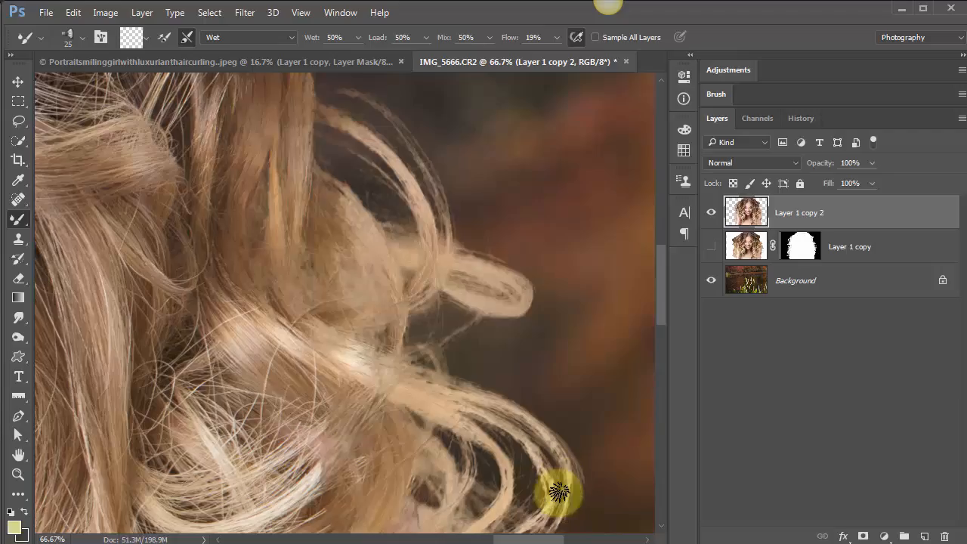
{"action": "scroll", "coordinate": [579, 371], "scroll_direction": "down", "scroll_amount": 3}
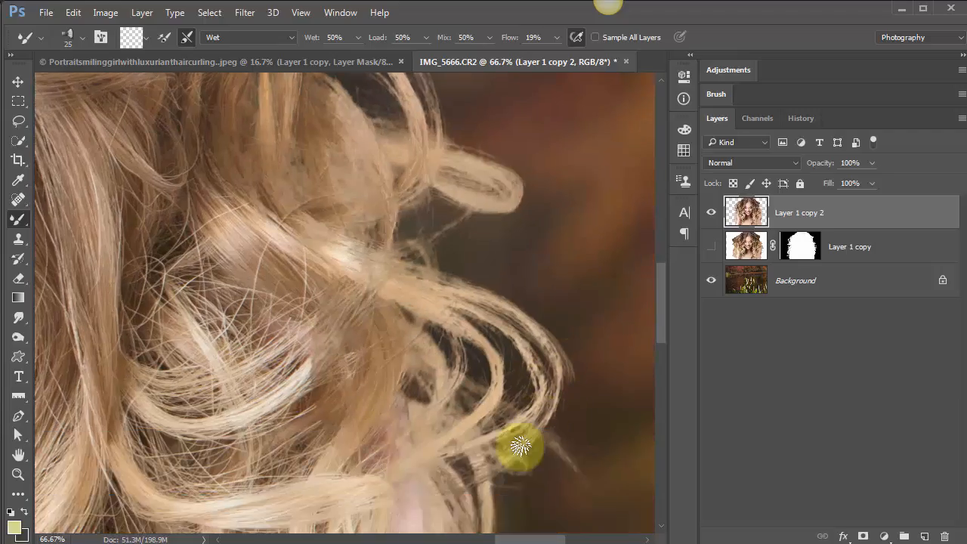
{"action": "left_click_drag", "start_coordinate": [522, 446], "coordinate": [480, 479]}
{"action": "left_click_drag", "start_coordinate": [535, 407], "coordinate": [483, 445]}
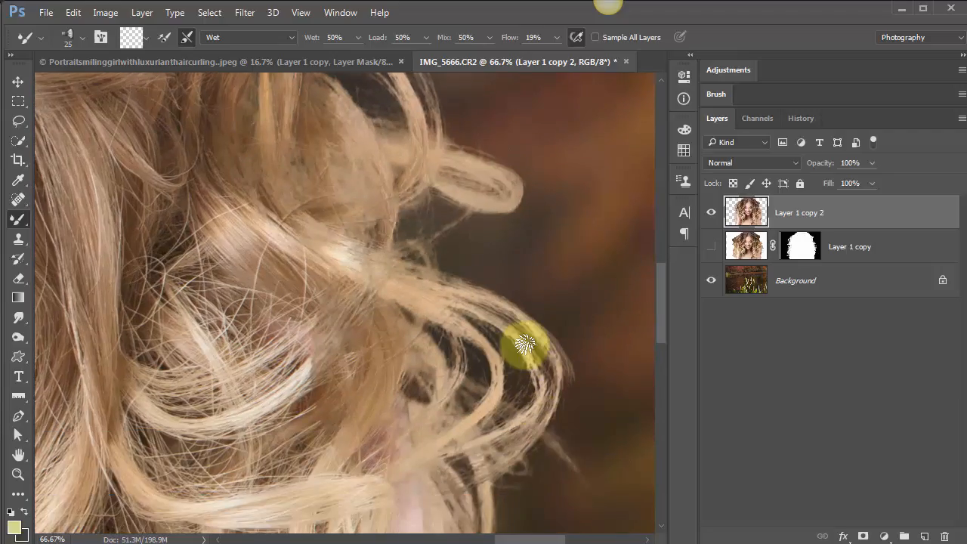
{"action": "mouse_move", "coordinate": [525, 345]}
{"action": "left_mouse_down"}
{"action": "mouse_move", "coordinate": [537, 405]}
{"action": "mouse_move", "coordinate": [537, 395]}
{"action": "left_mouse_up"}
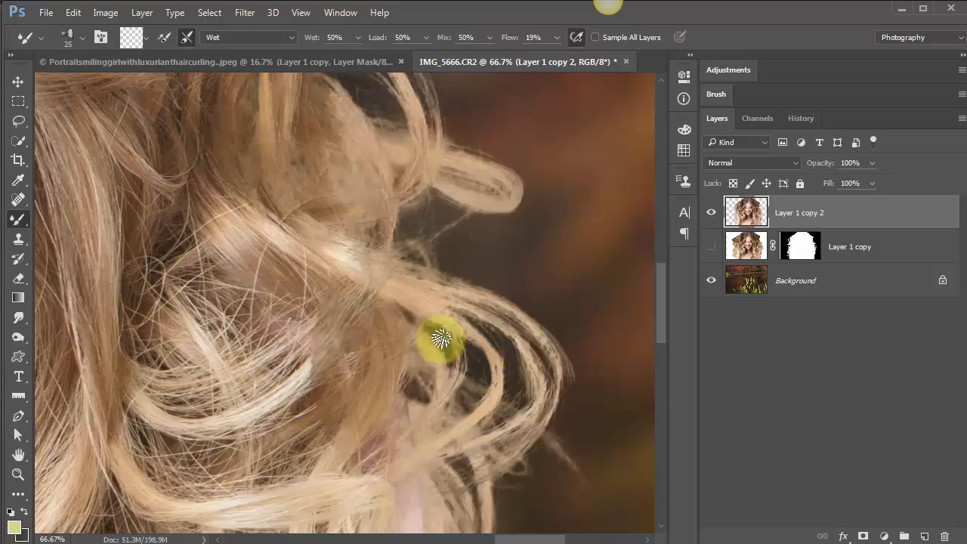
{"action": "mouse_move", "coordinate": [456, 330]}
{"action": "left_mouse_down"}
{"action": "mouse_move", "coordinate": [455, 389]}
{"action": "mouse_move", "coordinate": [458, 380]}
{"action": "left_mouse_up"}
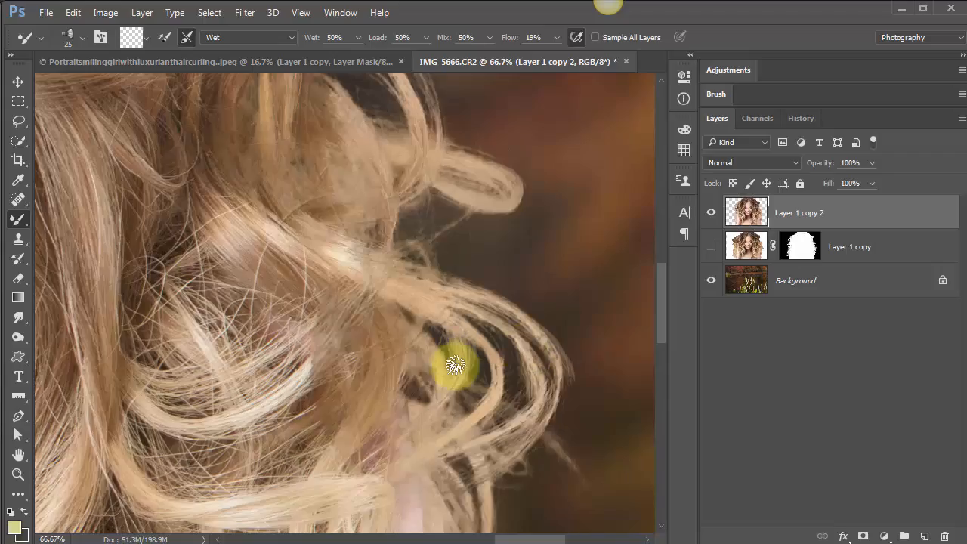
Step: Smooth the frizzy hair edge beside the raised arm on the image's left side, down to the light vertical strands
{"action": "mouse_move", "coordinate": [457, 453]}
{"action": "left_mouse_down"}
{"action": "mouse_move", "coordinate": [566, 335]}
{"action": "mouse_move", "coordinate": [649, 321]}
{"action": "left_mouse_up"}
{"action": "left_click_drag", "start_coordinate": [64, 358], "coordinate": [649, 339]}
{"action": "left_click_drag", "start_coordinate": [117, 351], "coordinate": [650, 336]}
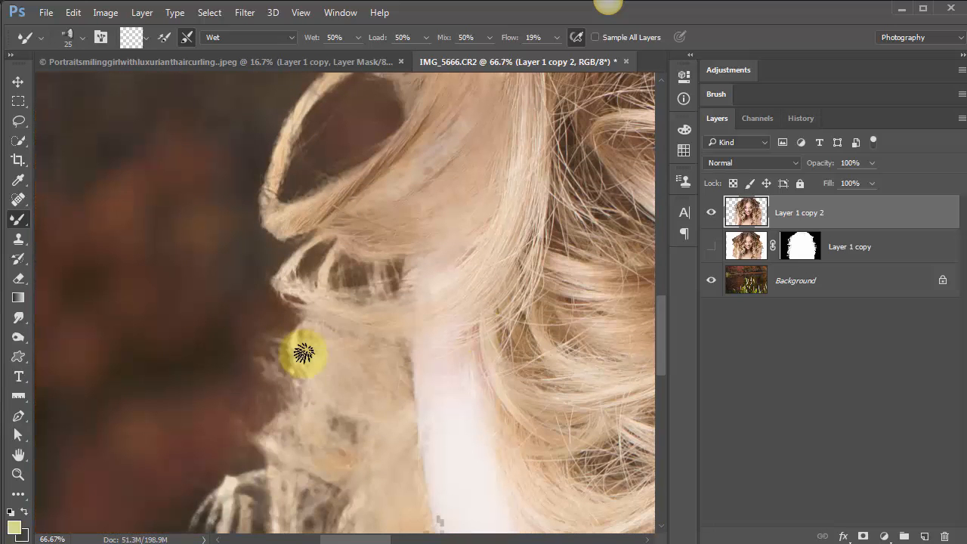
{"action": "mouse_move", "coordinate": [319, 336]}
{"action": "left_mouse_down"}
{"action": "mouse_move", "coordinate": [319, 404]}
{"action": "mouse_move", "coordinate": [282, 360]}
{"action": "mouse_move", "coordinate": [306, 385]}
{"action": "mouse_move", "coordinate": [305, 331]}
{"action": "mouse_move", "coordinate": [289, 377]}
{"action": "mouse_move", "coordinate": [290, 339]}
{"action": "mouse_move", "coordinate": [383, 299]}
{"action": "mouse_move", "coordinate": [397, 341]}
{"action": "mouse_move", "coordinate": [311, 284]}
{"action": "mouse_move", "coordinate": [313, 302]}
{"action": "mouse_move", "coordinate": [285, 285]}
{"action": "mouse_move", "coordinate": [355, 315]}
{"action": "mouse_move", "coordinate": [391, 212]}
{"action": "mouse_move", "coordinate": [389, 165]}
{"action": "left_mouse_up"}
{"action": "mouse_move", "coordinate": [304, 359]}
{"action": "left_mouse_down"}
{"action": "mouse_move", "coordinate": [303, 394]}
{"action": "mouse_move", "coordinate": [323, 321]}
{"action": "mouse_move", "coordinate": [318, 404]}
{"action": "mouse_move", "coordinate": [314, 346]}
{"action": "mouse_move", "coordinate": [308, 411]}
{"action": "mouse_move", "coordinate": [237, 472]}
{"action": "left_mouse_up"}
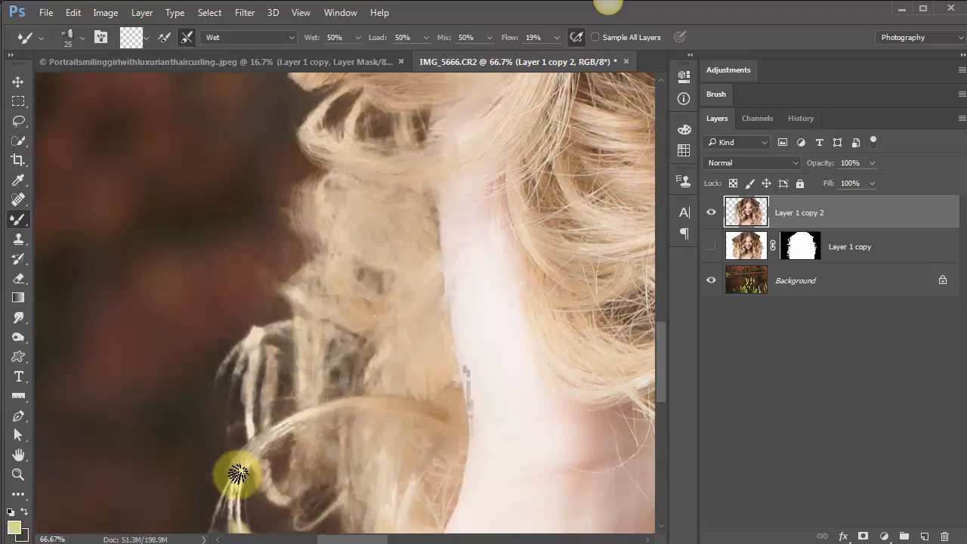
{"action": "left_click_drag", "start_coordinate": [397, 304], "coordinate": [421, 200]}
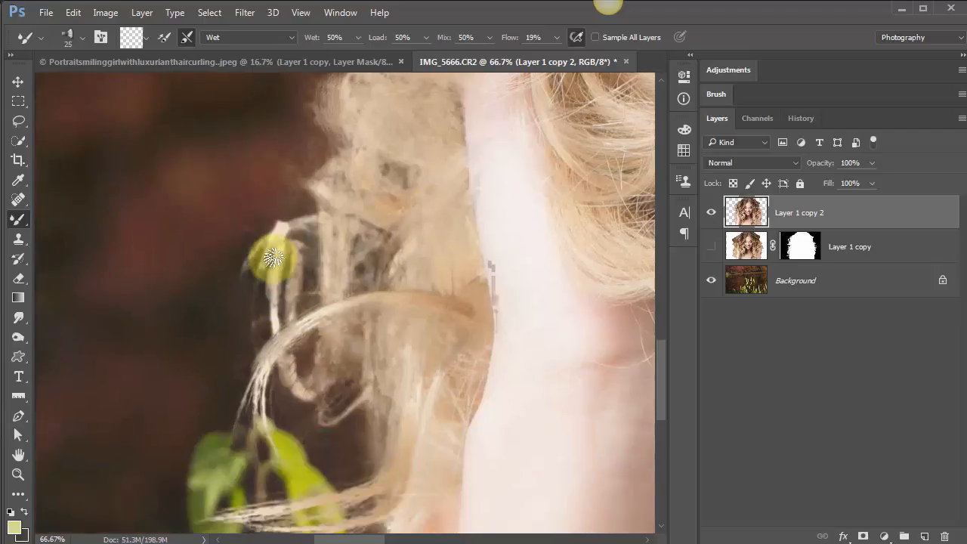
{"action": "mouse_move", "coordinate": [273, 258]}
{"action": "left_mouse_down"}
{"action": "mouse_move", "coordinate": [277, 330]}
{"action": "mouse_move", "coordinate": [281, 239]}
{"action": "mouse_move", "coordinate": [300, 252]}
{"action": "mouse_move", "coordinate": [293, 318]}
{"action": "mouse_move", "coordinate": [354, 255]}
{"action": "mouse_move", "coordinate": [304, 224]}
{"action": "mouse_move", "coordinate": [264, 241]}
{"action": "mouse_move", "coordinate": [241, 275]}
{"action": "mouse_move", "coordinate": [264, 240]}
{"action": "mouse_move", "coordinate": [357, 260]}
{"action": "mouse_move", "coordinate": [338, 295]}
{"action": "mouse_move", "coordinate": [274, 280]}
{"action": "mouse_move", "coordinate": [264, 241]}
{"action": "mouse_move", "coordinate": [239, 278]}
{"action": "mouse_move", "coordinate": [277, 269]}
{"action": "mouse_move", "coordinate": [263, 293]}
{"action": "mouse_move", "coordinate": [266, 266]}
{"action": "mouse_move", "coordinate": [263, 312]}
{"action": "mouse_move", "coordinate": [269, 258]}
{"action": "left_mouse_up"}
Step: Reduce the brush size to 10 and paint fine strands downward above the green leaves
{"action": "key", "text": "bracketleft"}
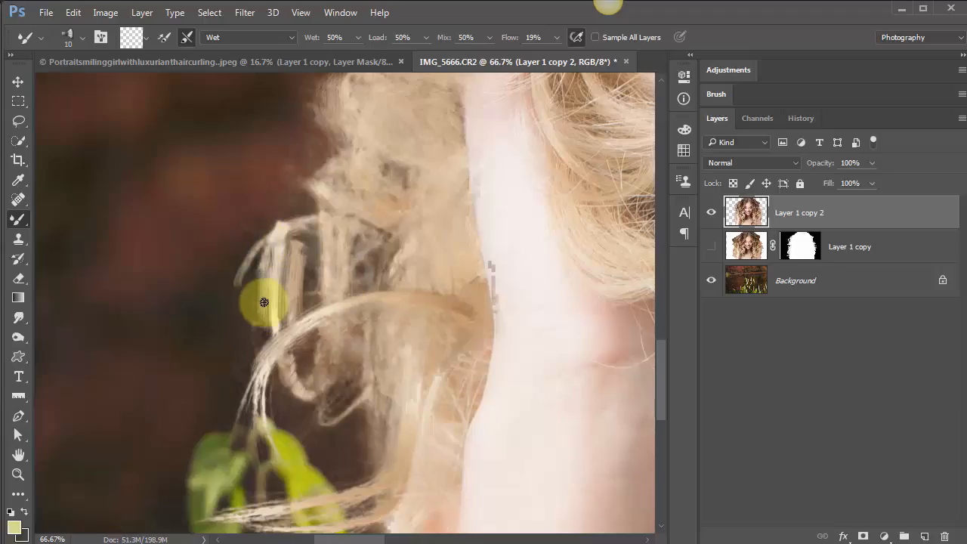
{"action": "mouse_move", "coordinate": [264, 303]}
{"action": "left_mouse_down"}
{"action": "mouse_move", "coordinate": [296, 392]}
{"action": "mouse_move", "coordinate": [291, 378]}
{"action": "mouse_move", "coordinate": [336, 379]}
{"action": "mouse_move", "coordinate": [331, 338]}
{"action": "mouse_move", "coordinate": [326, 391]}
{"action": "mouse_move", "coordinate": [339, 283]}
{"action": "mouse_move", "coordinate": [326, 240]}
{"action": "mouse_move", "coordinate": [334, 287]}
{"action": "mouse_move", "coordinate": [335, 249]}
{"action": "mouse_move", "coordinate": [340, 303]}
{"action": "mouse_move", "coordinate": [319, 379]}
{"action": "mouse_move", "coordinate": [321, 338]}
{"action": "mouse_move", "coordinate": [293, 385]}
{"action": "mouse_move", "coordinate": [266, 369]}
{"action": "mouse_move", "coordinate": [253, 412]}
{"action": "mouse_move", "coordinate": [318, 322]}
{"action": "mouse_move", "coordinate": [349, 303]}
{"action": "mouse_move", "coordinate": [390, 301]}
{"action": "mouse_move", "coordinate": [414, 239]}
{"action": "mouse_move", "coordinate": [367, 213]}
{"action": "mouse_move", "coordinate": [370, 228]}
{"action": "mouse_move", "coordinate": [414, 263]}
{"action": "mouse_move", "coordinate": [267, 399]}
{"action": "left_mouse_up"}
{"action": "left_click_drag", "start_coordinate": [307, 231], "coordinate": [317, 308]}
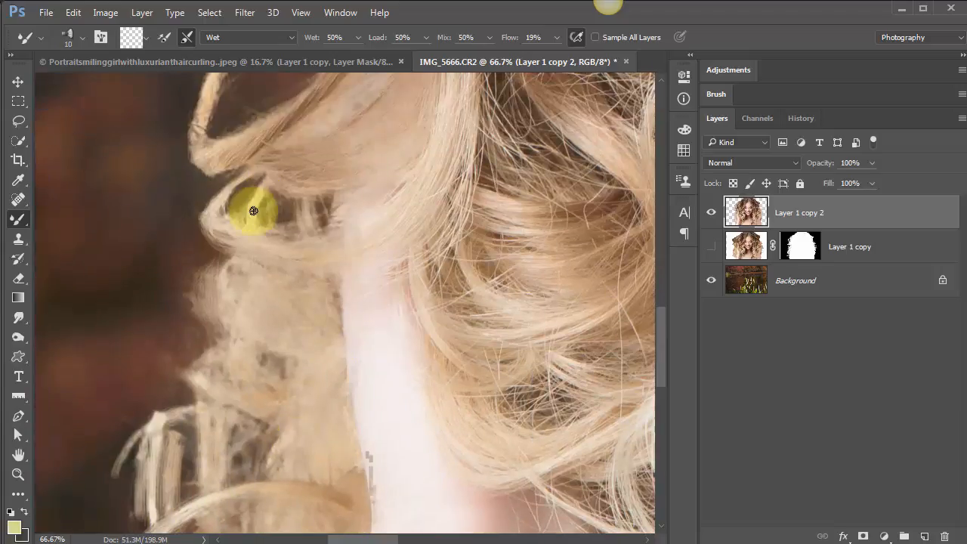
Step: Blend the small looped strands higher up beside the arm with fine strokes, and enlarge the brush to 20
{"action": "left_click_drag", "start_coordinate": [249, 209], "coordinate": [237, 181]}
{"action": "left_click_drag", "start_coordinate": [224, 238], "coordinate": [270, 253]}
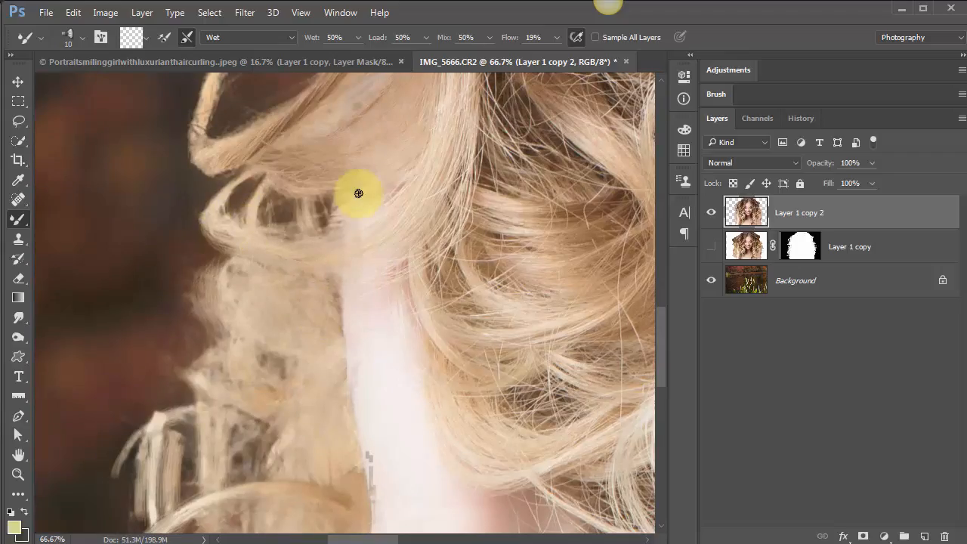
{"action": "left_click_drag", "start_coordinate": [358, 192], "coordinate": [366, 304]}
{"action": "mouse_move", "coordinate": [211, 210]}
{"action": "left_mouse_down"}
{"action": "mouse_move", "coordinate": [203, 251]}
{"action": "mouse_move", "coordinate": [218, 220]}
{"action": "mouse_move", "coordinate": [209, 248]}
{"action": "mouse_move", "coordinate": [208, 216]}
{"action": "mouse_move", "coordinate": [201, 249]}
{"action": "mouse_move", "coordinate": [245, 143]}
{"action": "mouse_move", "coordinate": [225, 188]}
{"action": "mouse_move", "coordinate": [250, 148]}
{"action": "mouse_move", "coordinate": [257, 300]}
{"action": "mouse_move", "coordinate": [247, 249]}
{"action": "mouse_move", "coordinate": [273, 257]}
{"action": "mouse_move", "coordinate": [249, 237]}
{"action": "mouse_move", "coordinate": [210, 248]}
{"action": "mouse_move", "coordinate": [260, 241]}
{"action": "mouse_move", "coordinate": [204, 244]}
{"action": "mouse_move", "coordinate": [237, 197]}
{"action": "mouse_move", "coordinate": [188, 223]}
{"action": "mouse_move", "coordinate": [249, 177]}
{"action": "mouse_move", "coordinate": [202, 202]}
{"action": "mouse_move", "coordinate": [285, 128]}
{"action": "mouse_move", "coordinate": [224, 185]}
{"action": "mouse_move", "coordinate": [298, 134]}
{"action": "mouse_move", "coordinate": [278, 157]}
{"action": "mouse_move", "coordinate": [306, 142]}
{"action": "mouse_move", "coordinate": [262, 172]}
{"action": "left_mouse_up"}
{"action": "scroll", "coordinate": [248, 249], "scroll_direction": "up", "scroll_amount": 2}
{"action": "key", "text": "bracketright"}
{"action": "scroll", "coordinate": [281, 176], "scroll_direction": "down", "scroll_amount": 5}
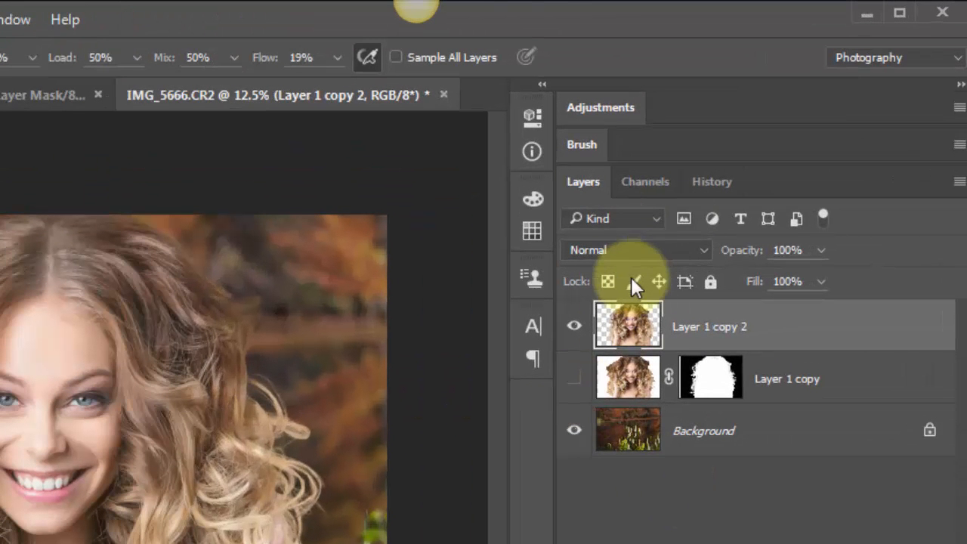
Step: Add a Levels adjustment layer above Layer 1 copy 2 with a black input level of 36
{"action": "left_click", "coordinate": [622, 107]}
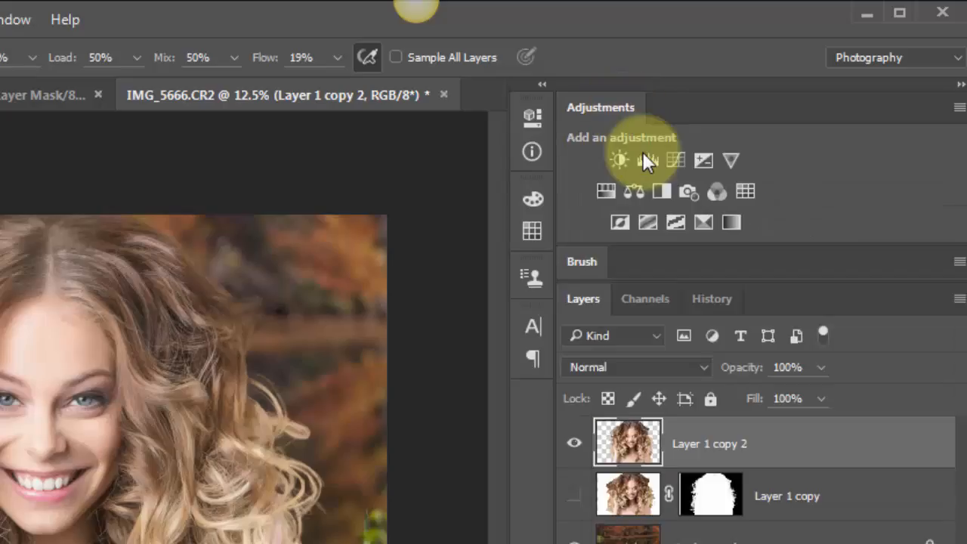
{"action": "left_click", "coordinate": [648, 159]}
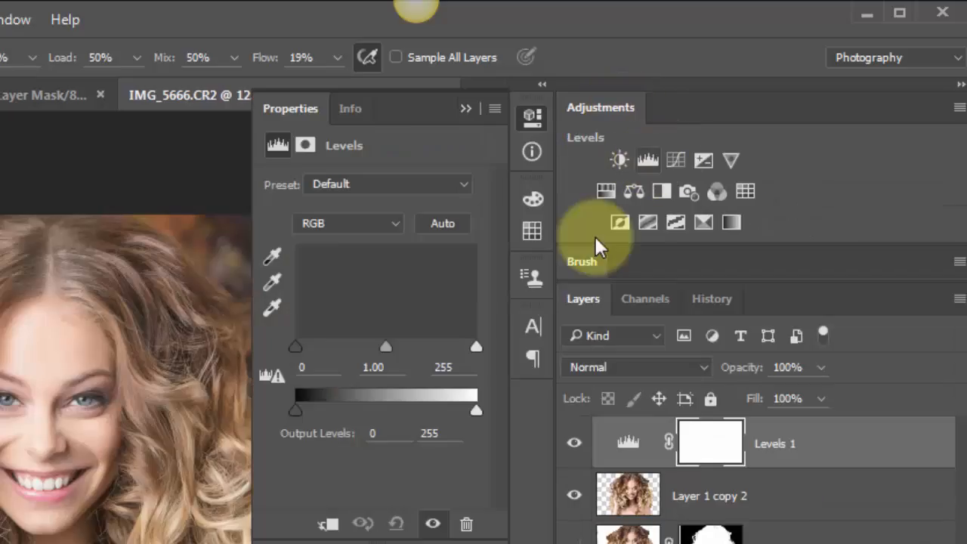
{"action": "left_click_drag", "start_coordinate": [305, 350], "coordinate": [322, 349]}
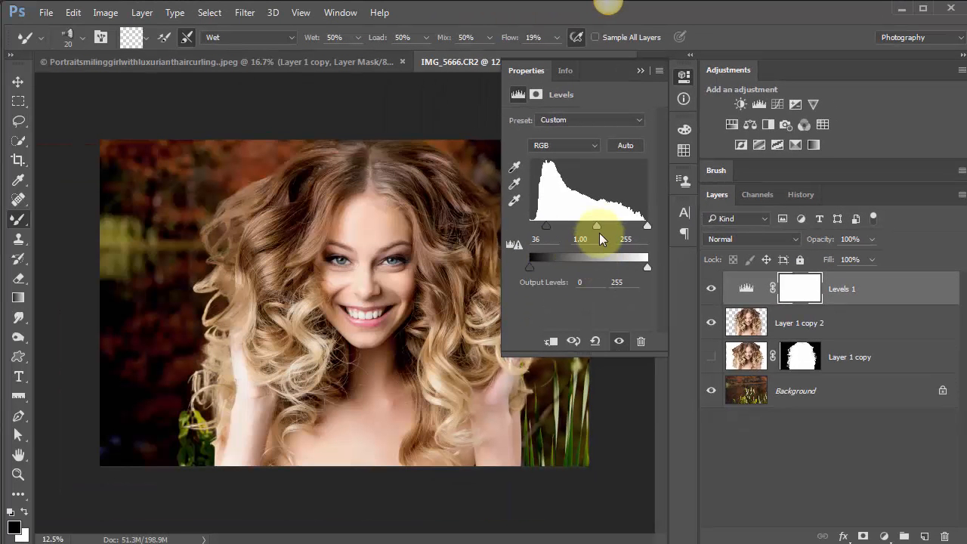
{"action": "mouse_move", "coordinate": [596, 226]}
{"action": "left_mouse_down"}
{"action": "mouse_move", "coordinate": [614, 225]}
{"action": "mouse_move", "coordinate": [597, 225]}
{"action": "left_mouse_up"}
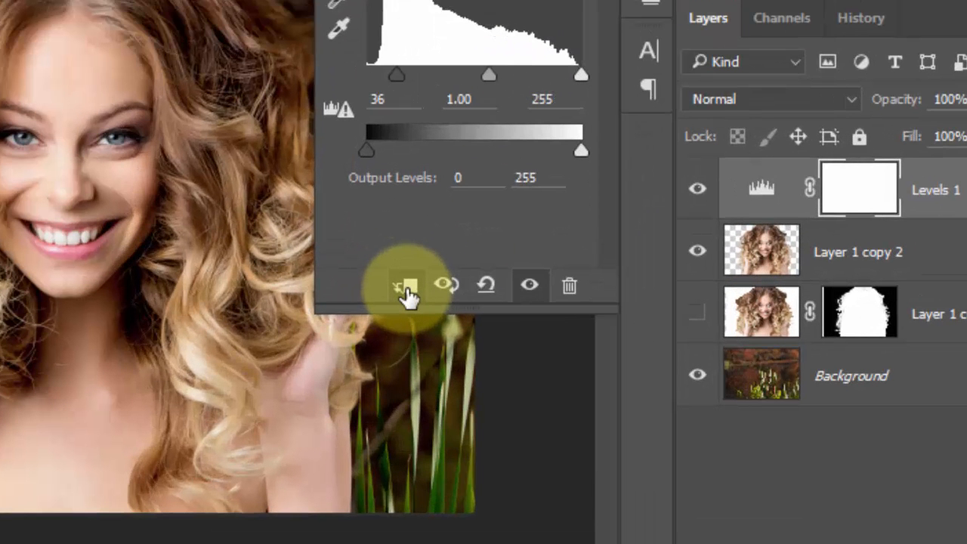
Step: Clip the Levels adjustment to Layer 1 copy 2, and set its black input to 15 and midtones to 0.86
{"action": "left_click", "coordinate": [552, 345]}
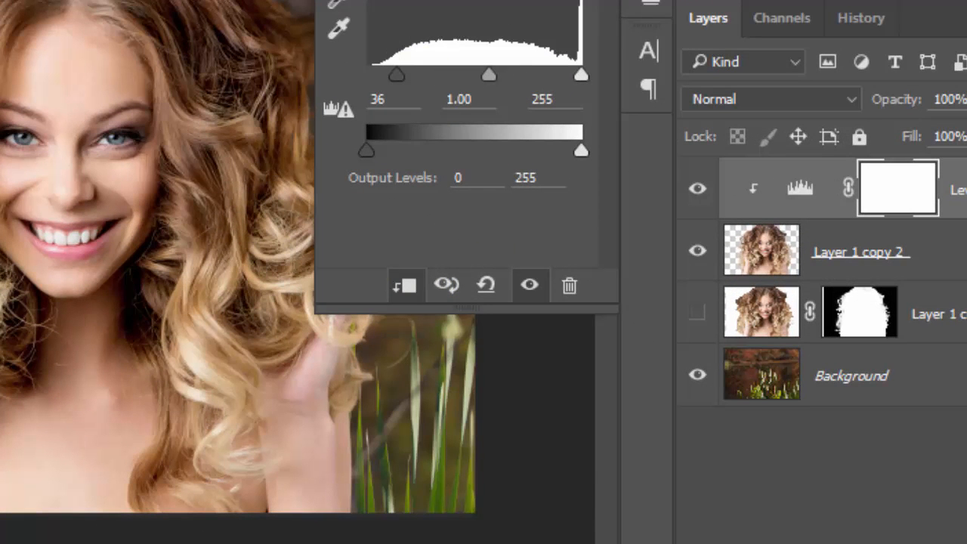
{"action": "left_click_drag", "start_coordinate": [401, 76], "coordinate": [379, 77]}
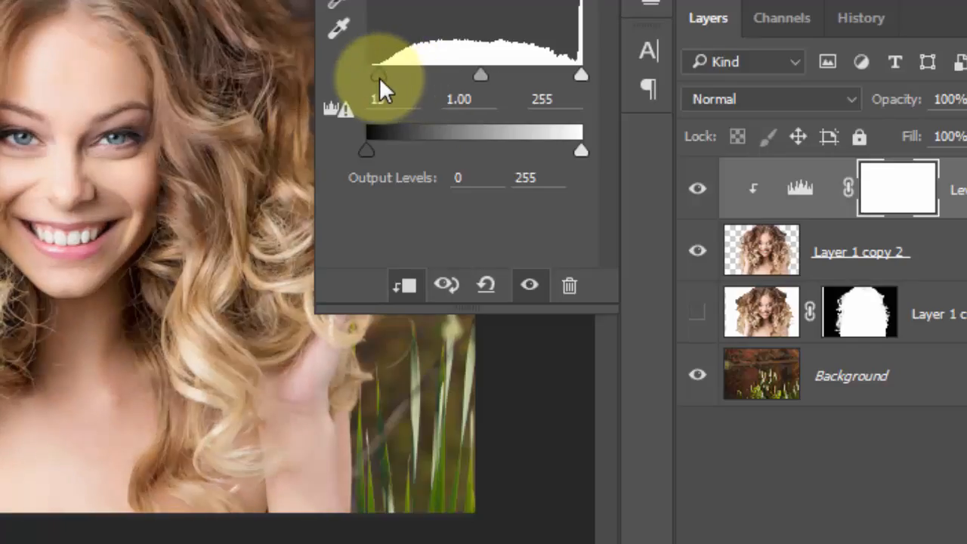
{"action": "mouse_move", "coordinate": [479, 74]}
{"action": "left_mouse_down"}
{"action": "mouse_move", "coordinate": [467, 74]}
{"action": "mouse_move", "coordinate": [507, 72]}
{"action": "mouse_move", "coordinate": [482, 74]}
{"action": "mouse_move", "coordinate": [490, 73]}
{"action": "left_mouse_up"}
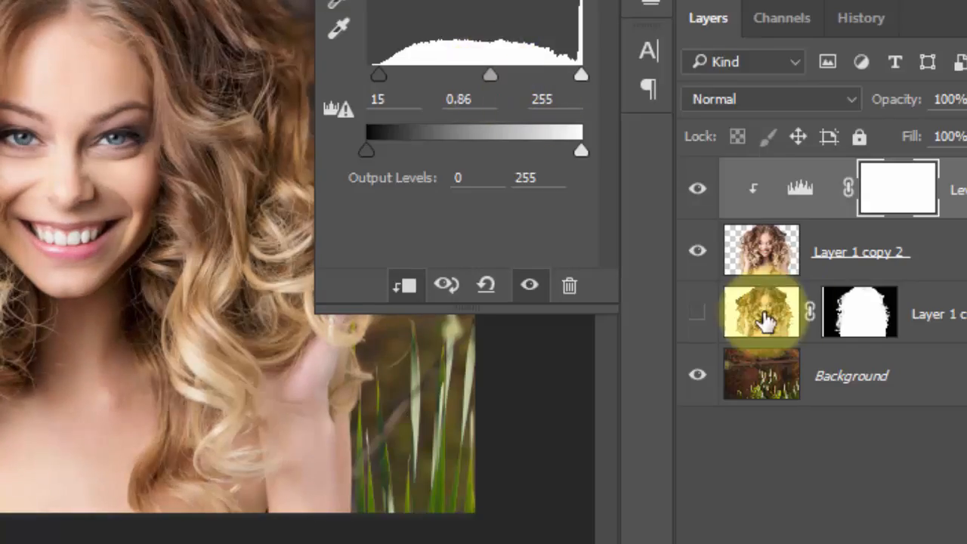
Step: Move Levels 1 directly above the Background layer, and set its black input to 31 and midtones to 0.95
{"action": "left_click_drag", "start_coordinate": [804, 187], "coordinate": [811, 327]}
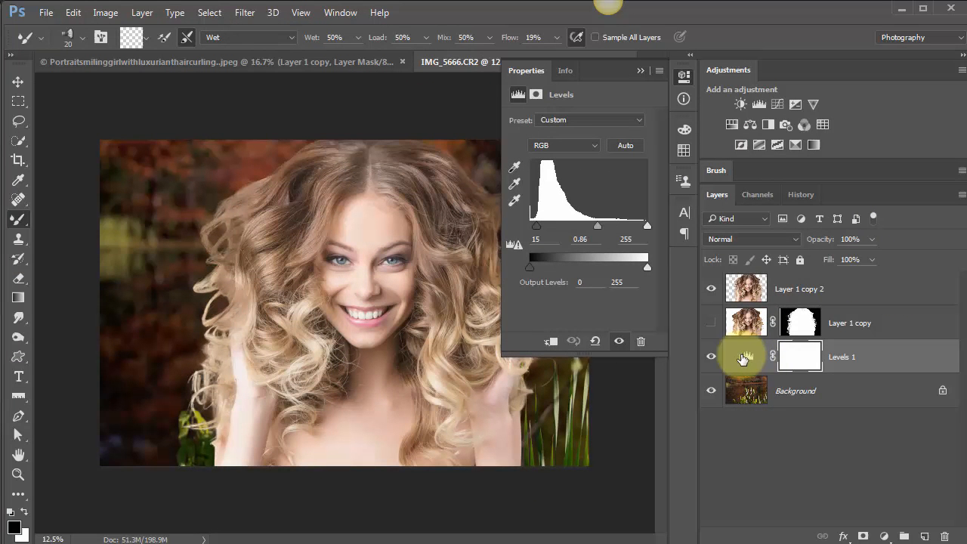
{"action": "left_click", "coordinate": [744, 360]}
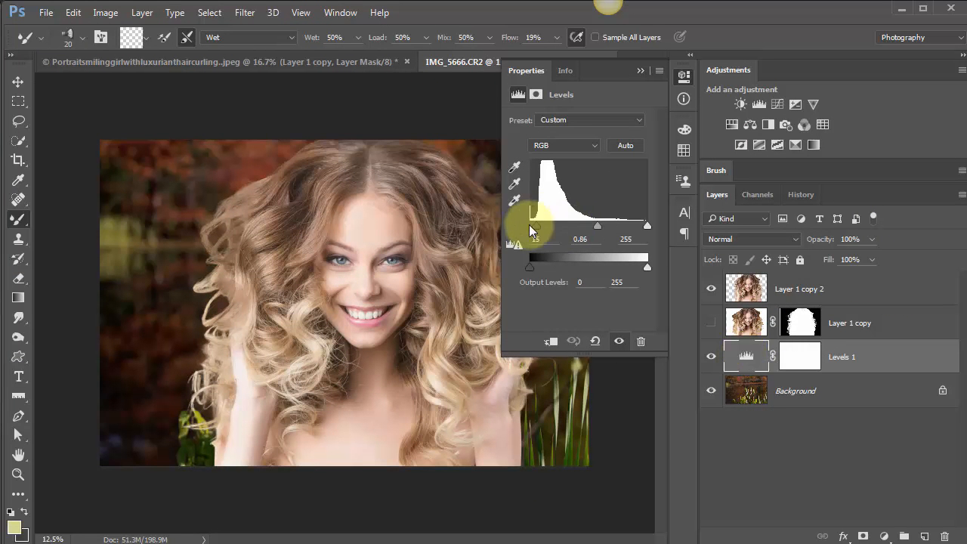
{"action": "left_click_drag", "start_coordinate": [535, 226], "coordinate": [597, 226]}
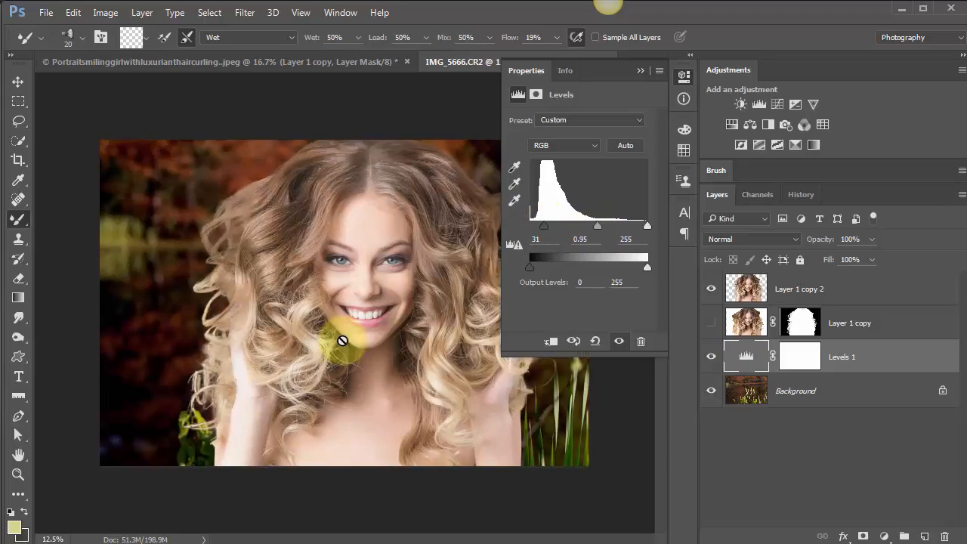
Step: Duplicate Layer 1 copy 2 three times and collapse the adjustment properties
{"action": "left_click", "coordinate": [743, 293]}
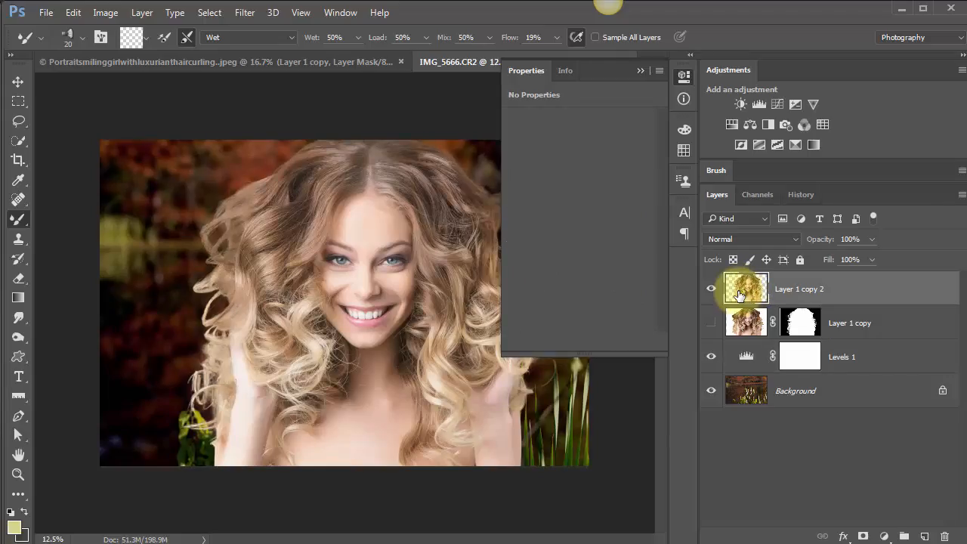
{"action": "key", "text": "ctrl+j"}
{"action": "key", "text": "ctrl+j"}
{"action": "key", "text": "ctrl+j"}
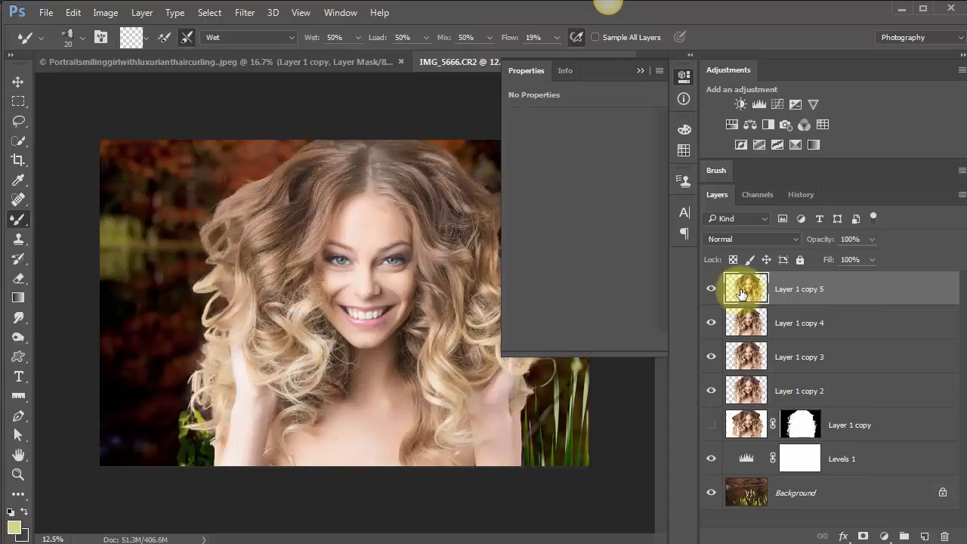
{"action": "left_click", "coordinate": [639, 70]}
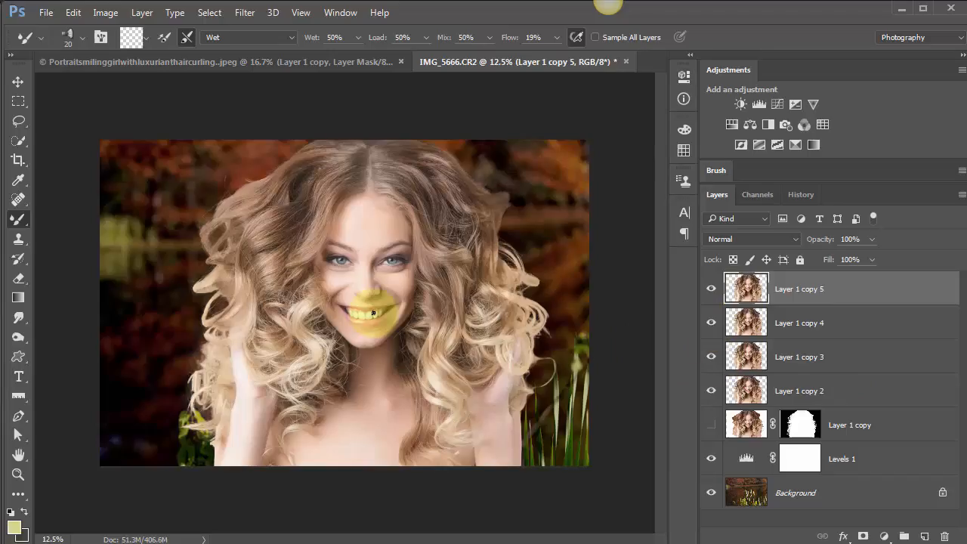
Step: Set the midtones of the Levels 1 adjustment to 1.22
{"action": "double_click", "coordinate": [746, 458]}
{"action": "left_click_drag", "start_coordinate": [593, 226], "coordinate": [588, 226]}
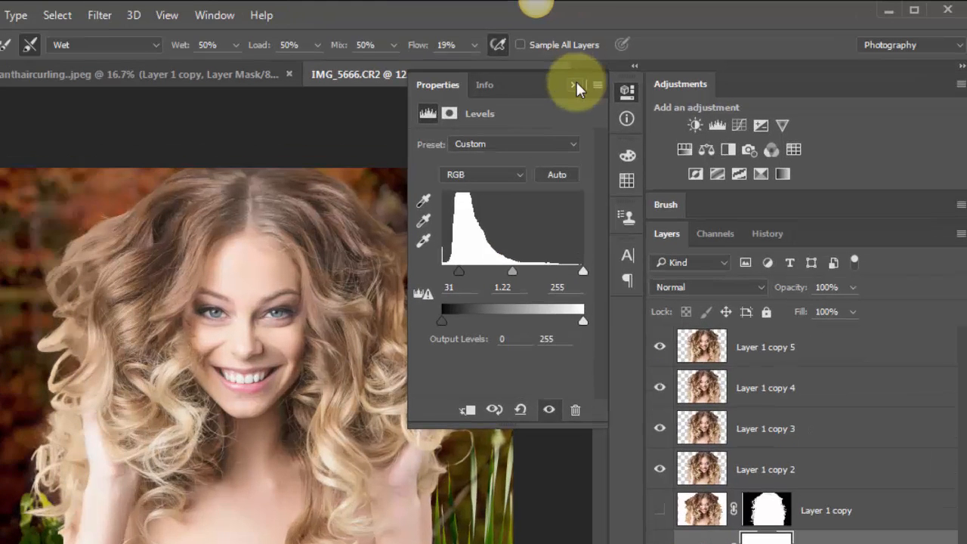
{"action": "left_click", "coordinate": [624, 73]}
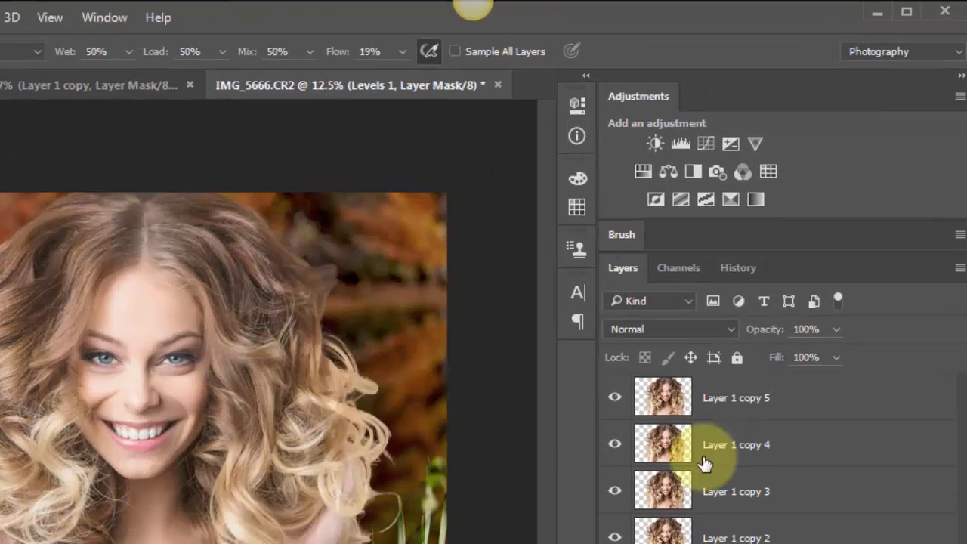
Step: Add a Levels adjustment clipped to Layer 1 copy 5, with black input 31 and midtones 1.00
{"action": "left_click", "coordinate": [671, 394]}
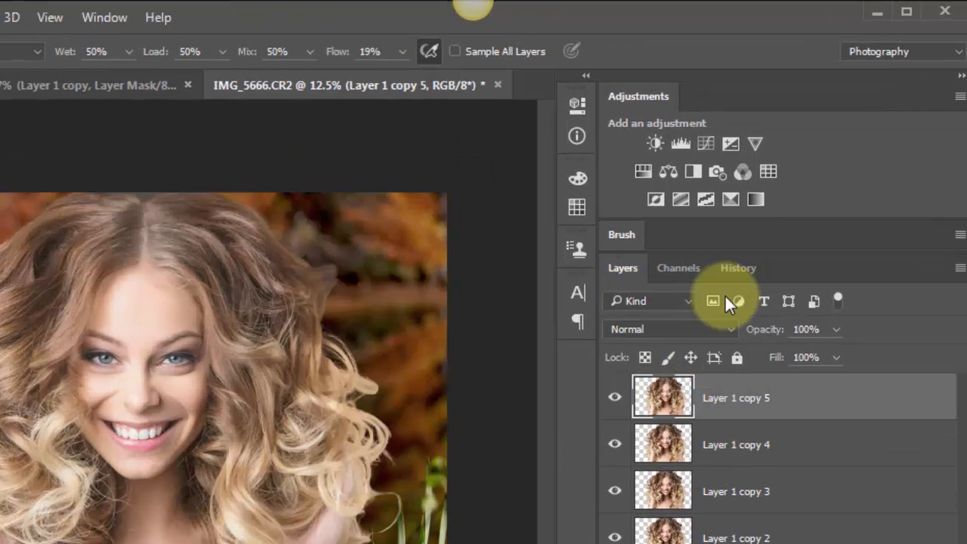
{"action": "left_click", "coordinate": [679, 145]}
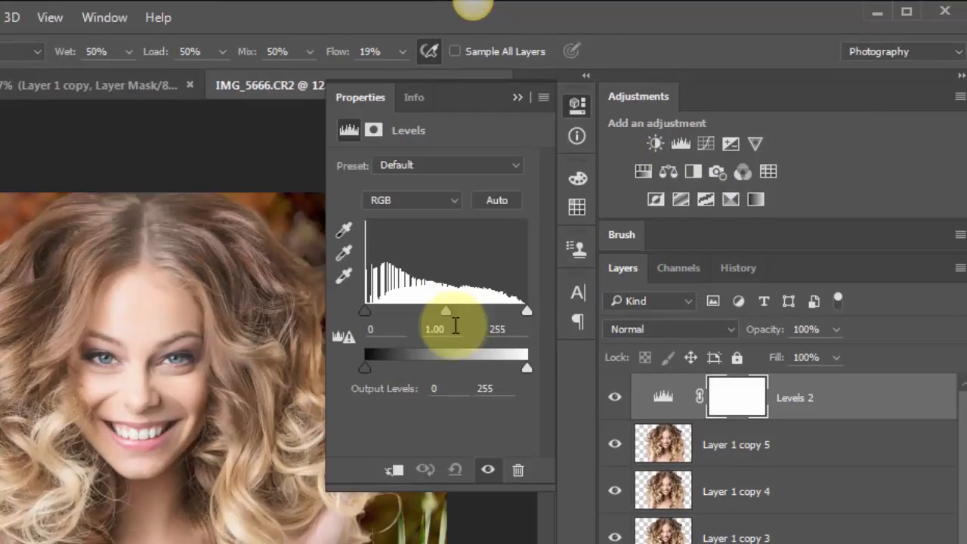
{"action": "left_click_drag", "start_coordinate": [363, 309], "coordinate": [384, 314]}
{"action": "left_click", "coordinate": [397, 469]}
{"action": "left_click_drag", "start_coordinate": [455, 311], "coordinate": [457, 312]}
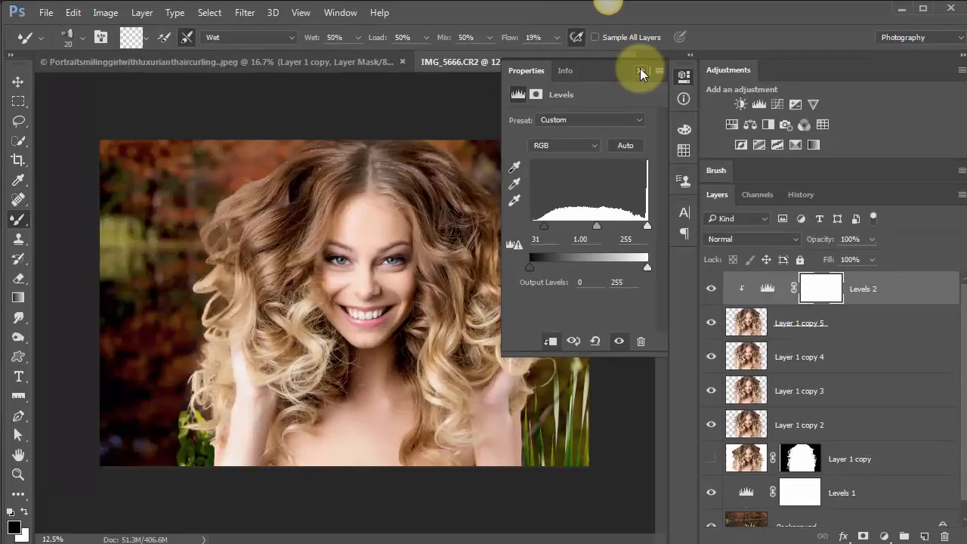
{"action": "left_click", "coordinate": [517, 97]}
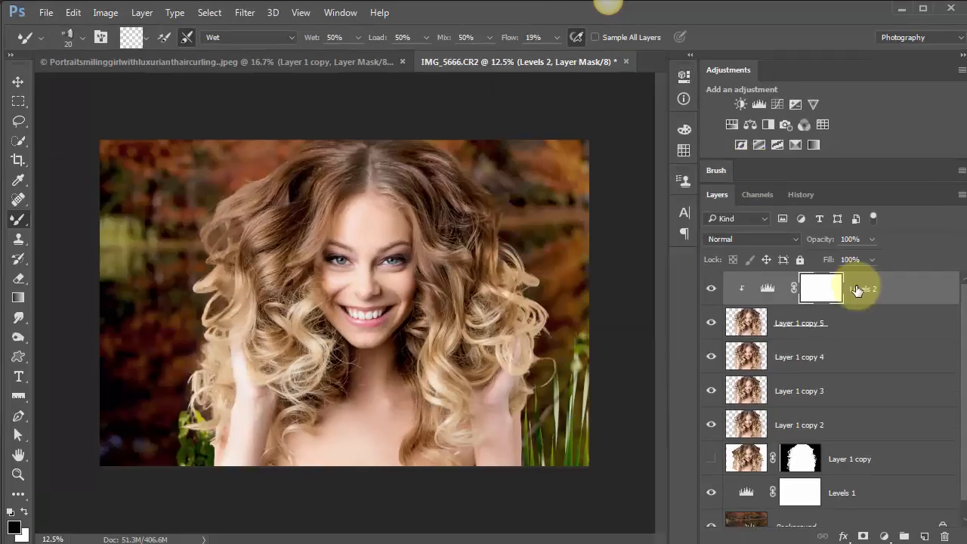